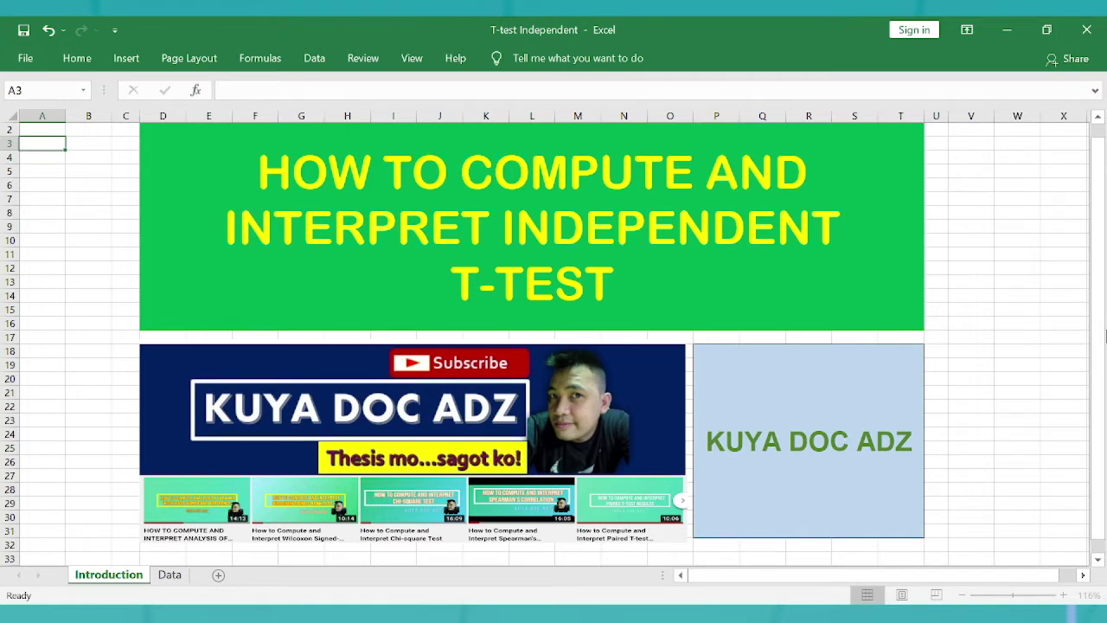
Open the Data sheet and select the Control (Post test) heading in B1
{"action": "left_click", "coordinate": [169, 574]}
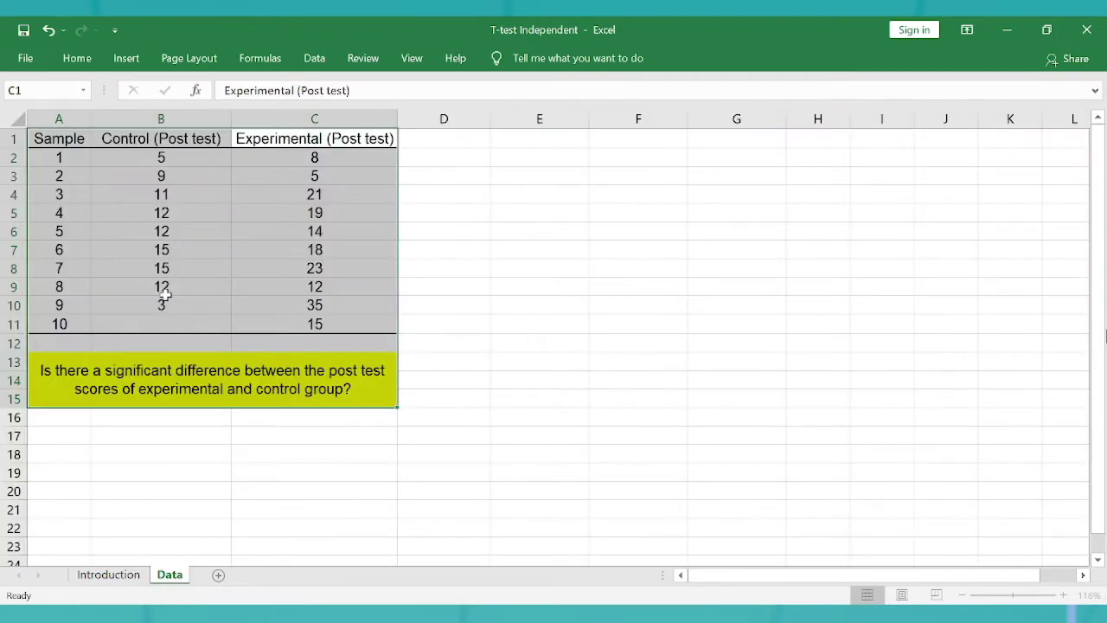
{"action": "left_click", "coordinate": [166, 159]}
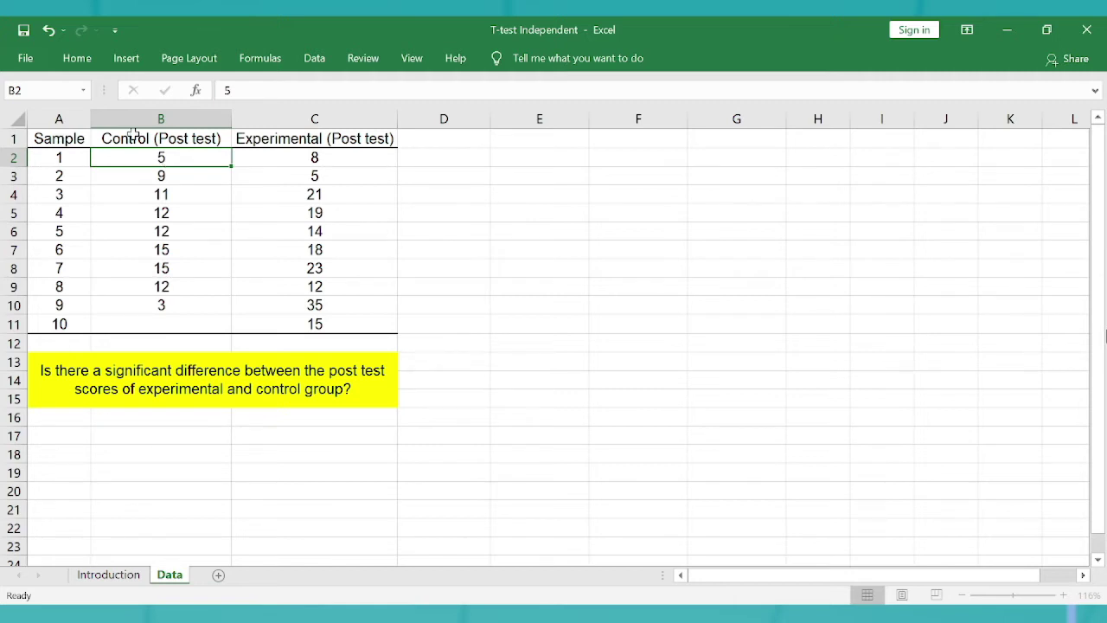
{"action": "left_click", "coordinate": [133, 134]}
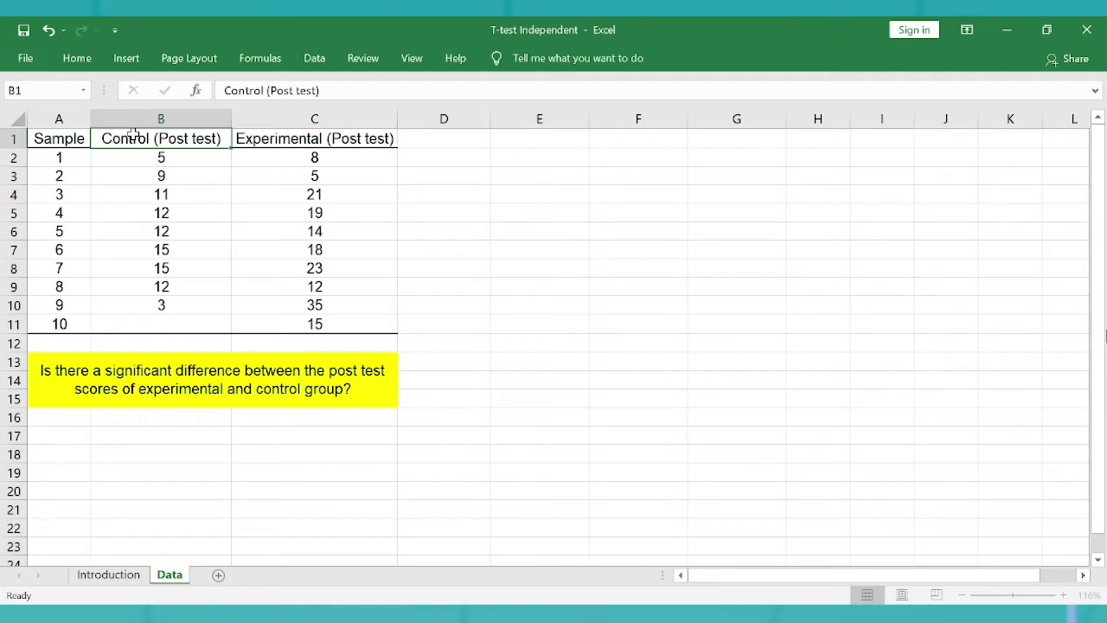
Examine how far the Control (Post test) column extends and look over the sample numbers in A2:A11
{"action": "key", "text": "Down"}
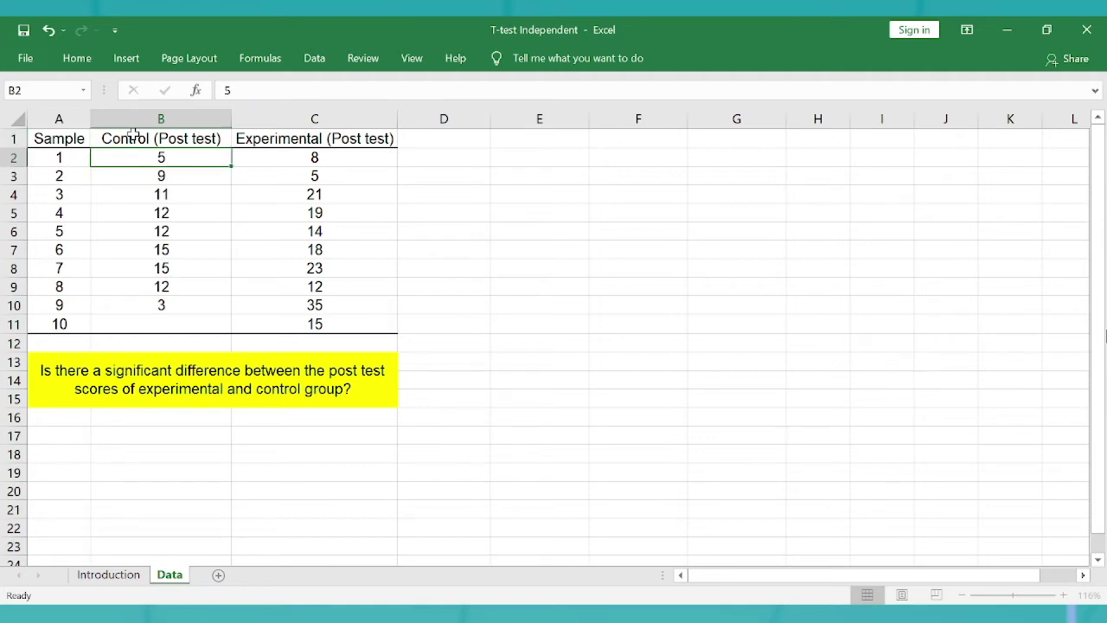
{"action": "key", "text": "Up"}
{"action": "key", "text": "ctrl+Down"}
{"action": "key", "text": "ctrl+Down"}
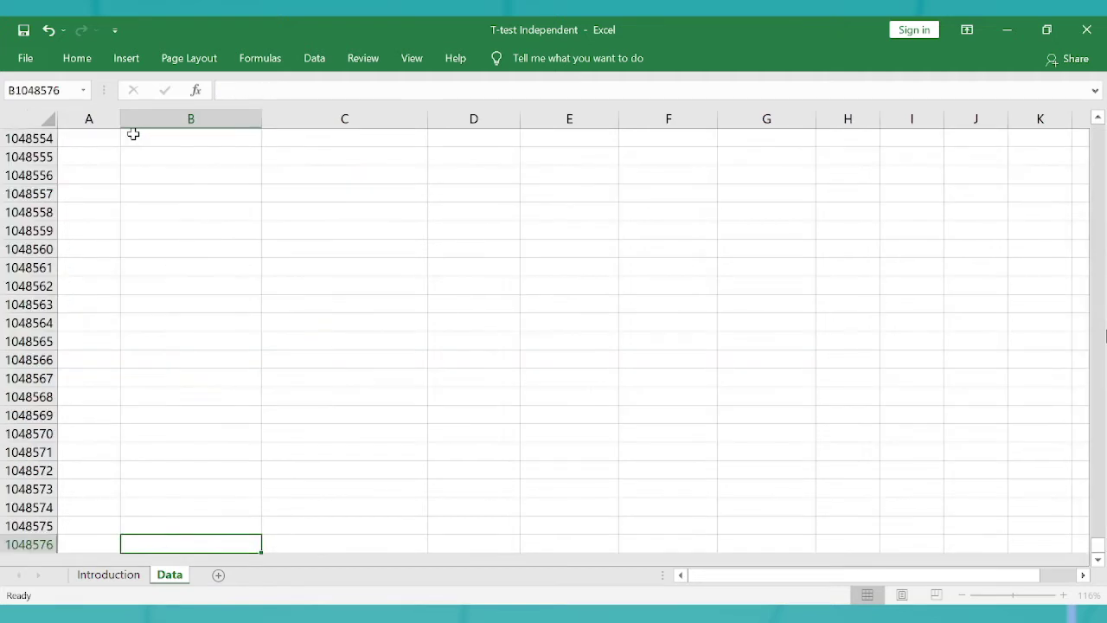
{"action": "key", "text": "ctrl+Up"}
{"action": "key", "text": "ctrl+Up"}
{"action": "key", "text": "Left"}
{"action": "key", "text": "Down"}
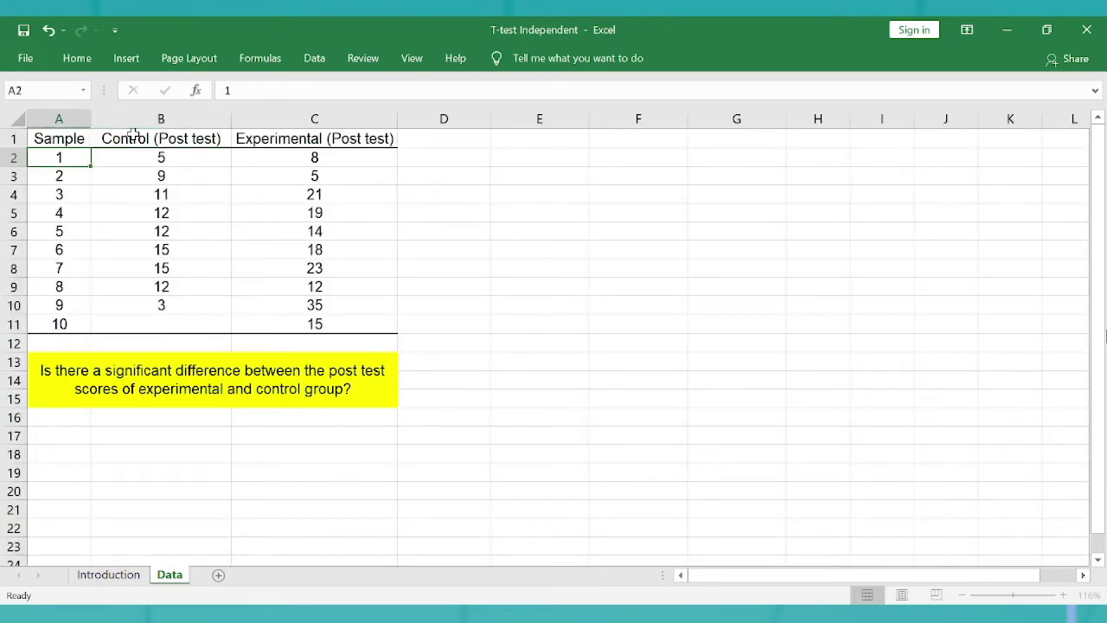
{"action": "key", "text": "shift+Down"}
{"action": "key", "text": "shift+Down"}
{"action": "key", "text": "shift+Down"}
{"action": "key", "text": "shift+Down"}
{"action": "key", "text": "shift+Down"}
{"action": "key", "text": "shift+Down"}
{"action": "key", "text": "shift+Down"}
{"action": "key", "text": "shift+Down"}
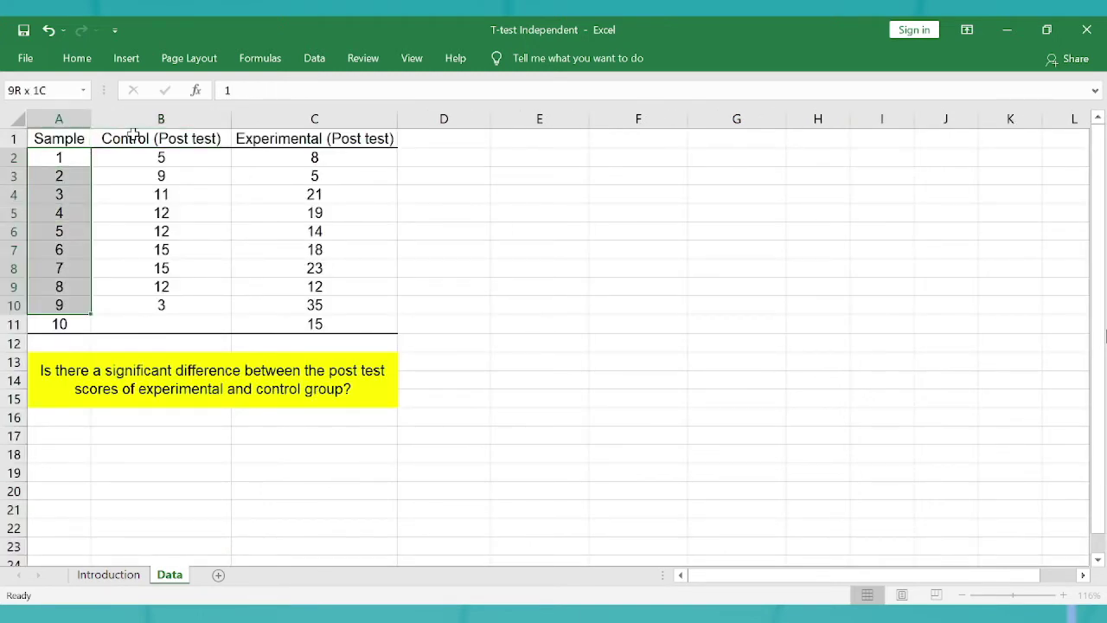
{"action": "key", "text": "shift+Down"}
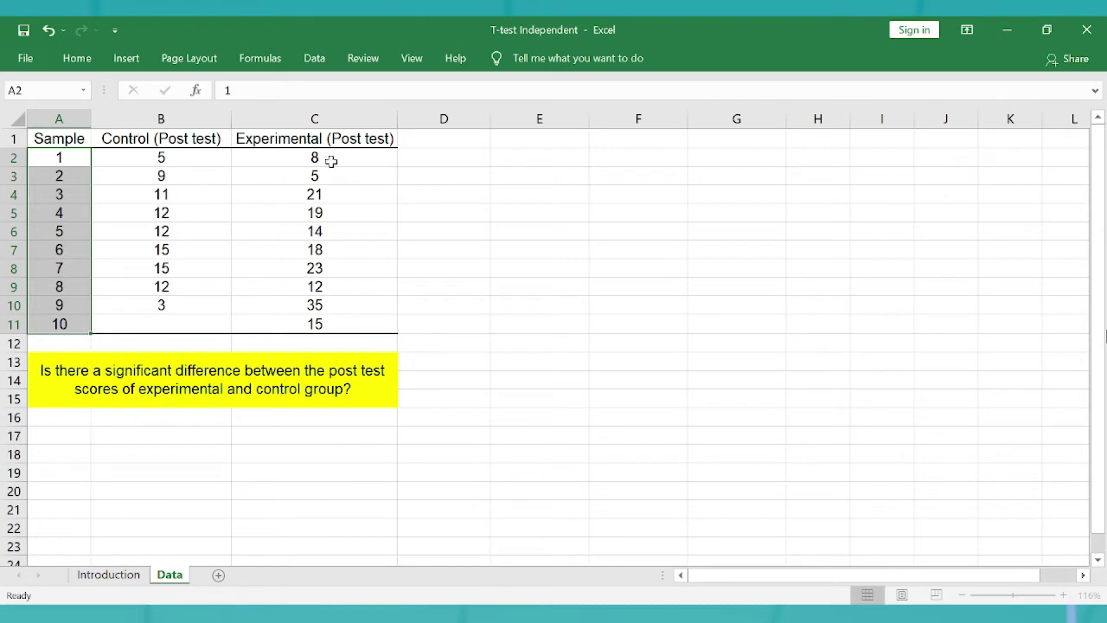
Review the Experimental and Control post-test scores together with the research question below the table
{"action": "left_click_drag", "start_coordinate": [331, 159], "coordinate": [346, 318]}
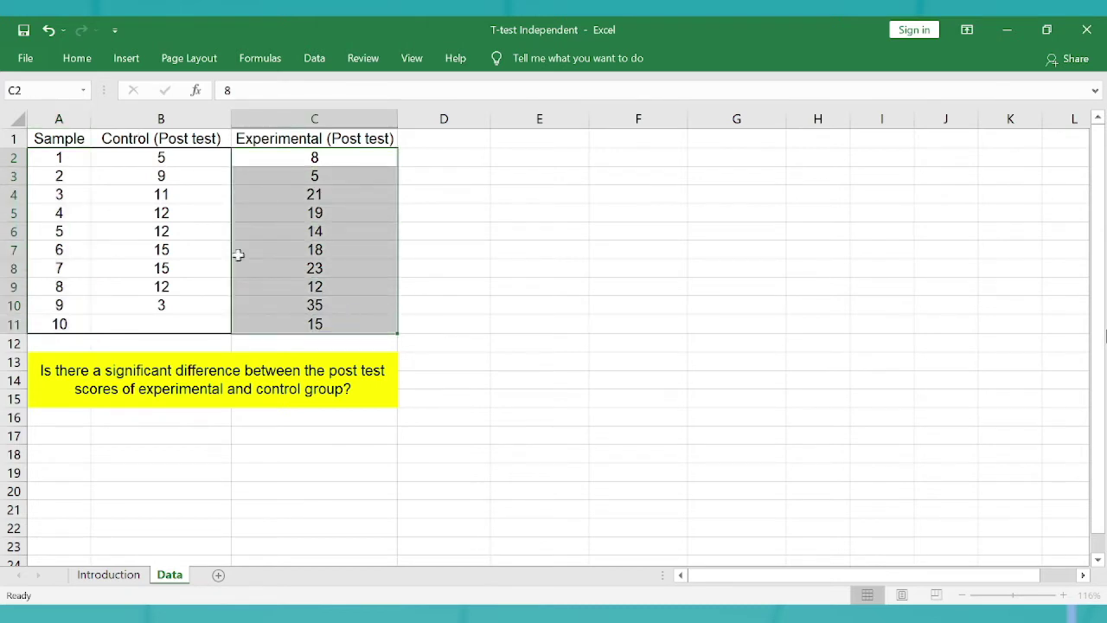
{"action": "left_click_drag", "start_coordinate": [104, 157], "coordinate": [164, 303]}
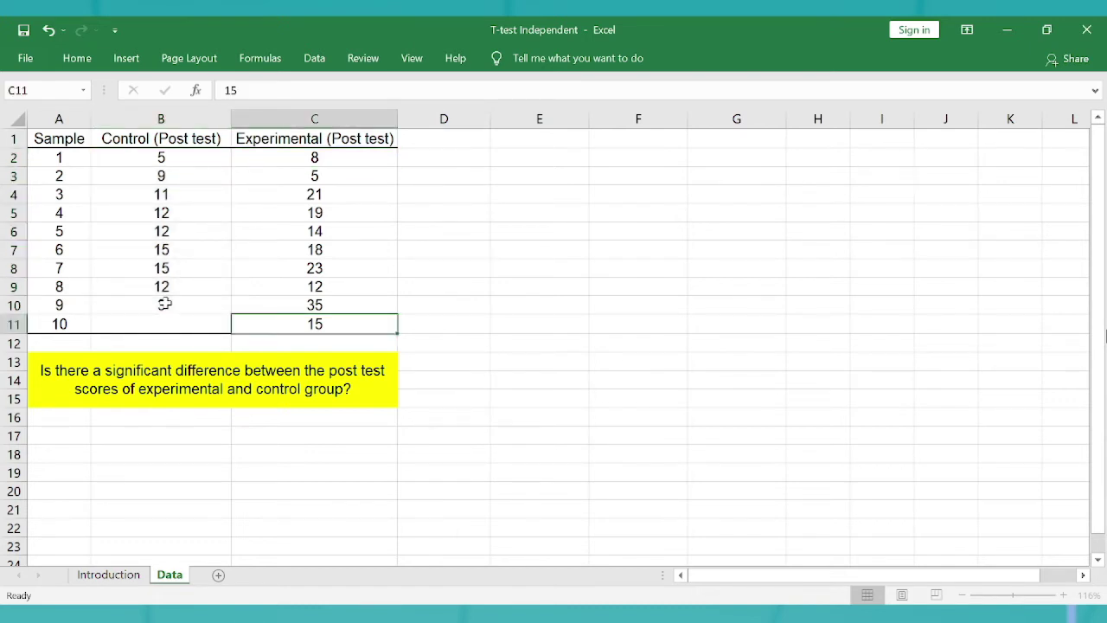
{"action": "key", "text": "ctrl+shift+Up"}
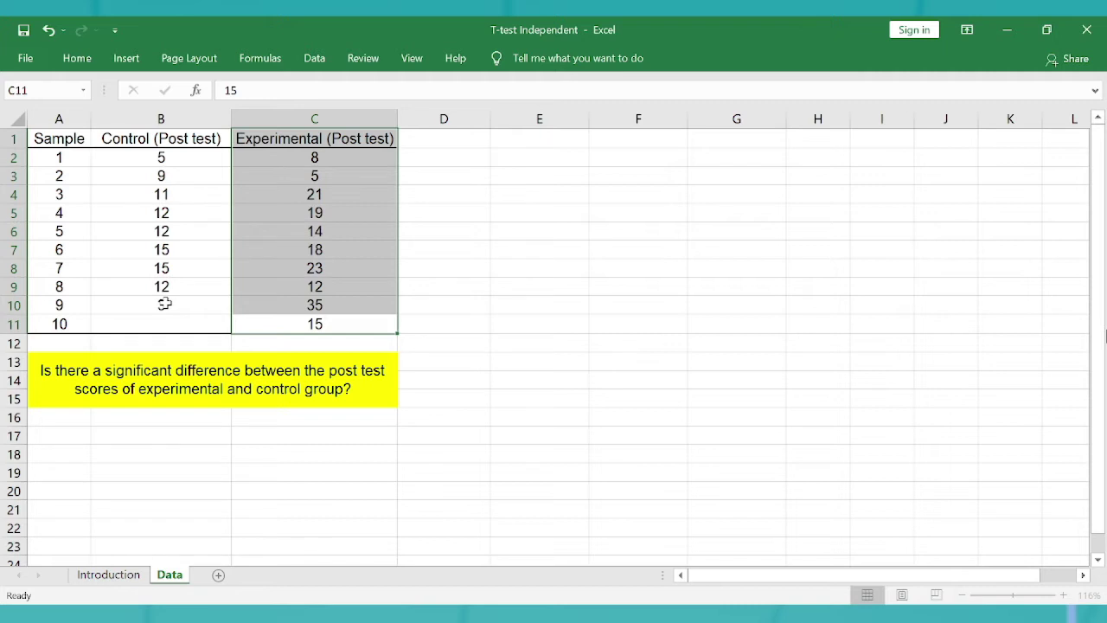
{"action": "left_click", "coordinate": [199, 391]}
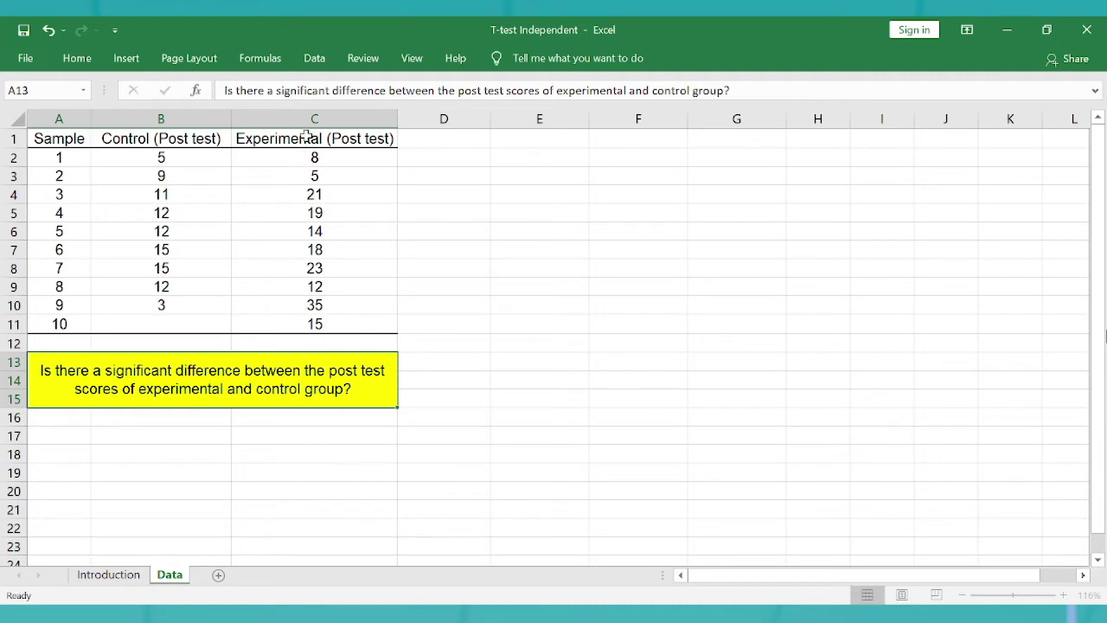
{"action": "left_click_drag", "start_coordinate": [306, 135], "coordinate": [330, 322]}
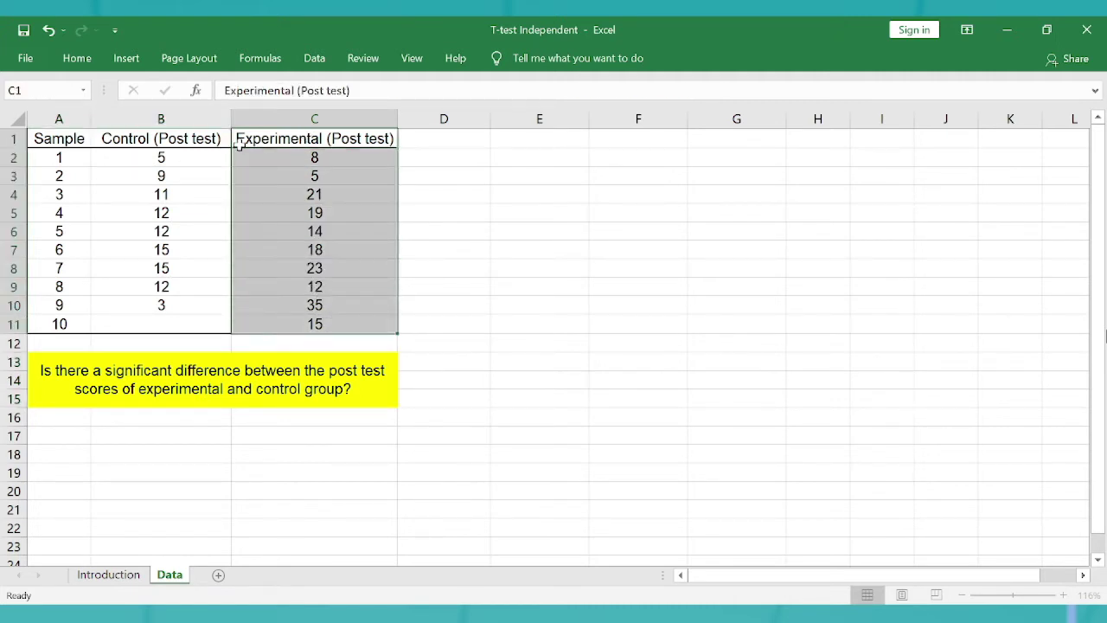
{"action": "left_click_drag", "start_coordinate": [274, 139], "coordinate": [303, 322]}
{"action": "left_click_drag", "start_coordinate": [188, 138], "coordinate": [190, 324]}
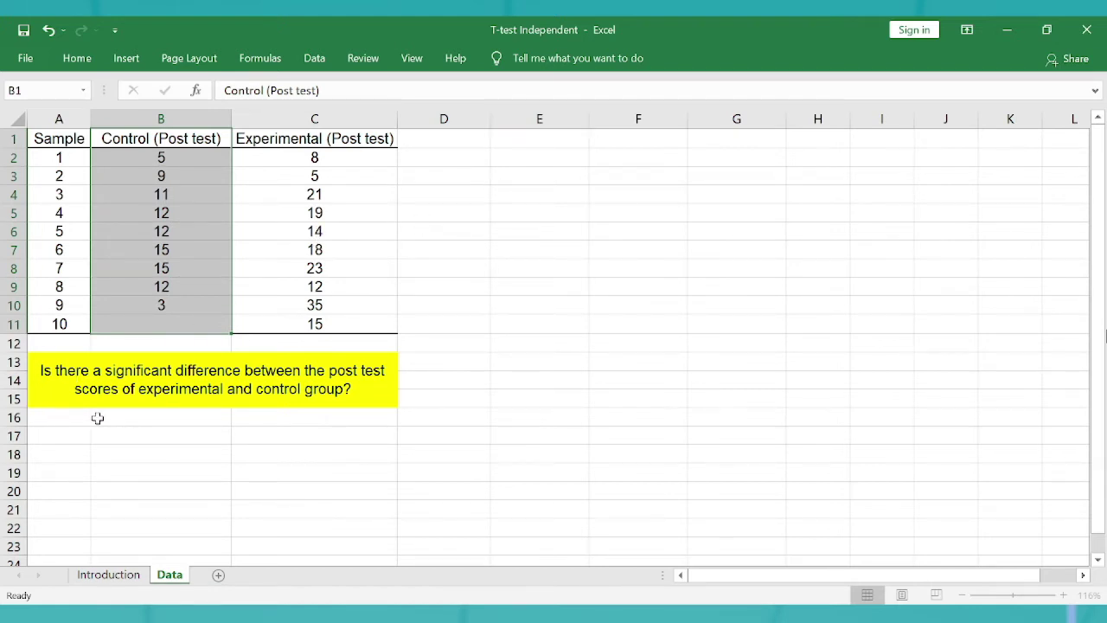
Label cell A17 "Variances" and fit column A's width to its content
{"action": "left_click", "coordinate": [61, 437]}
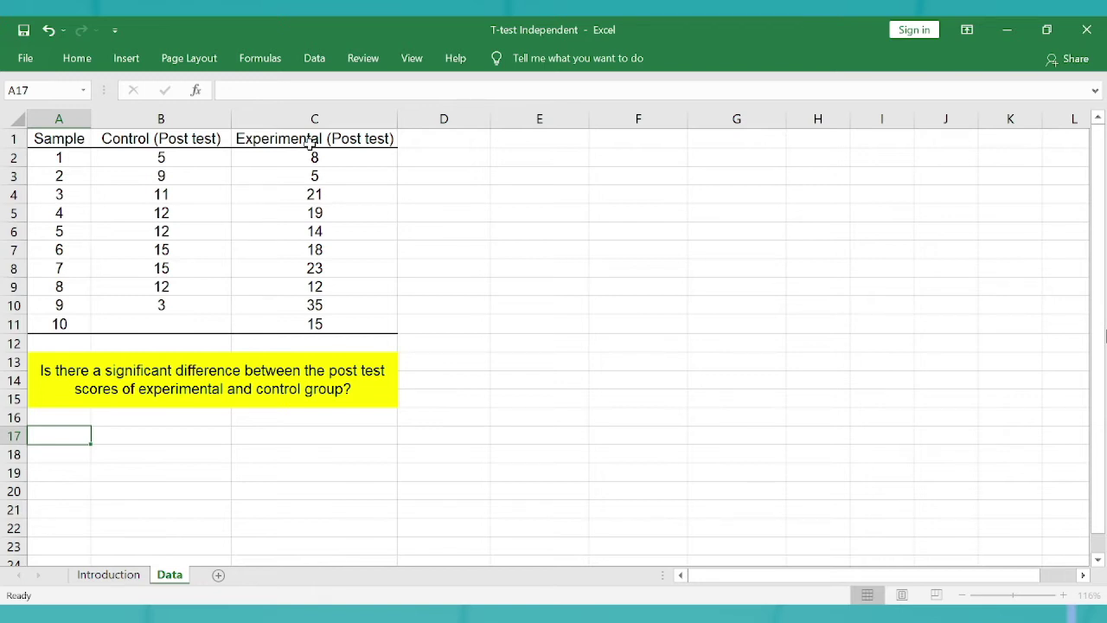
{"action": "type", "text": "Var"}
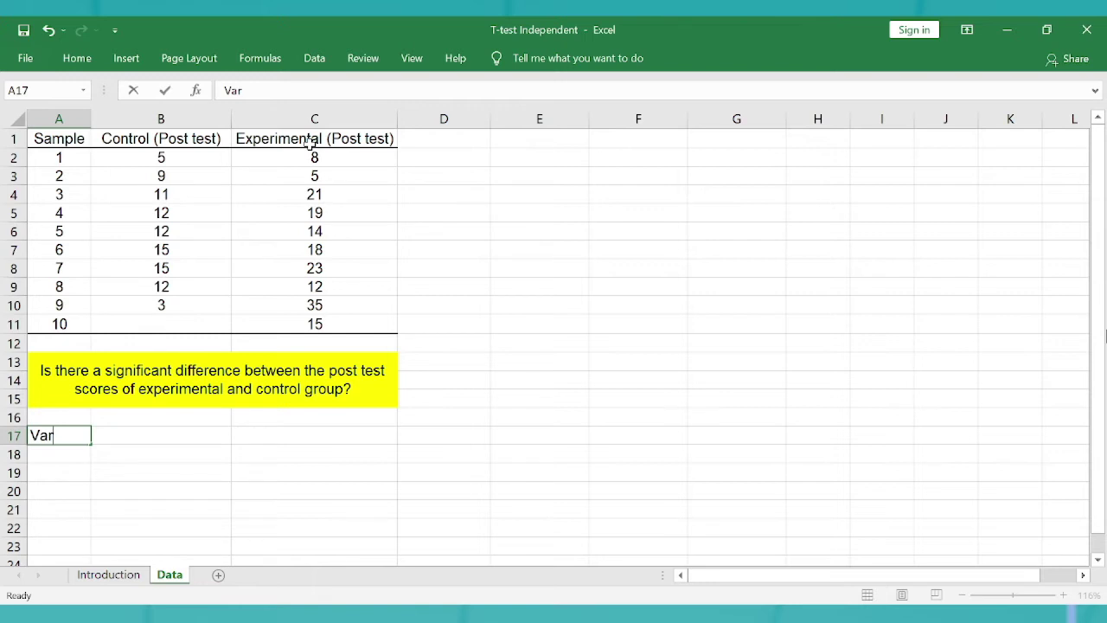
{"action": "type", "text": "iances"}
{"action": "key", "text": "Tab"}
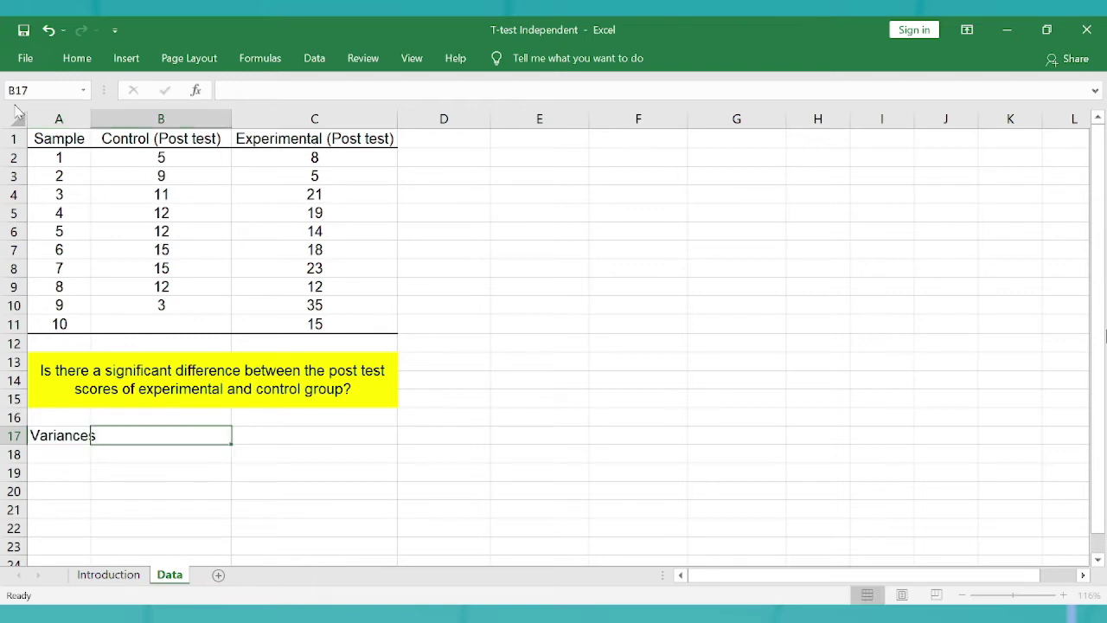
{"action": "double_click", "coordinate": [89, 119]}
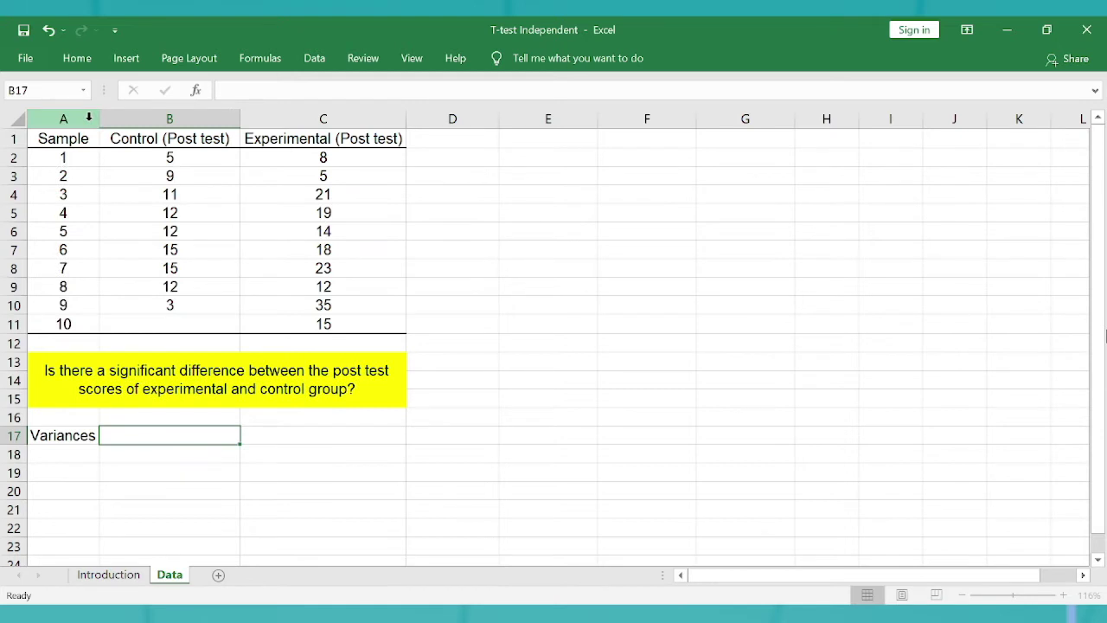
Calculate the sample variance of the Control scores in B17 with =VAR.S(B2:B11)
{"action": "type", "text": "=var"}
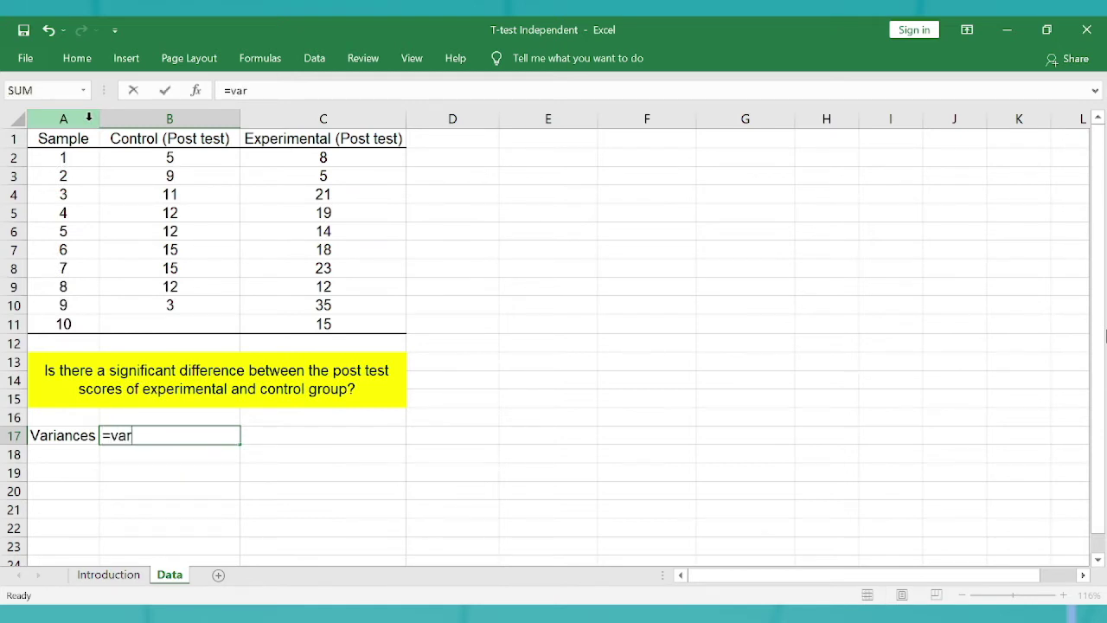
{"action": "type", "text": ".s"}
{"action": "key", "text": "Tab"}
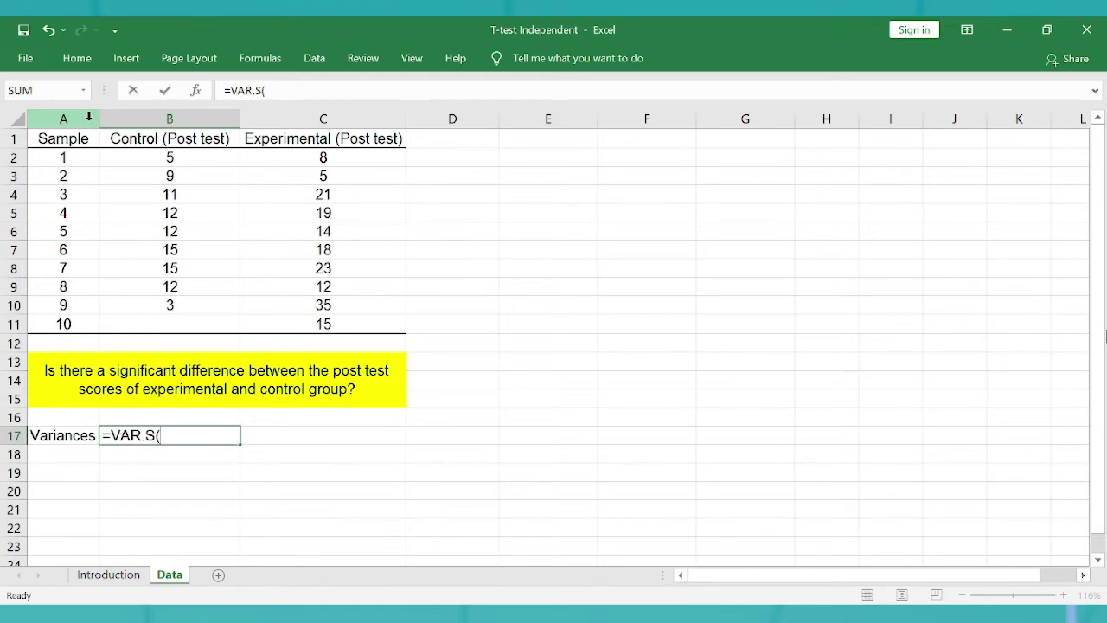
{"action": "key", "text": "Up"}
{"action": "key", "text": "Up"}
{"action": "key", "text": "Up"}
{"action": "key", "text": "Up"}
{"action": "key", "text": "Up"}
{"action": "key", "text": "Up"}
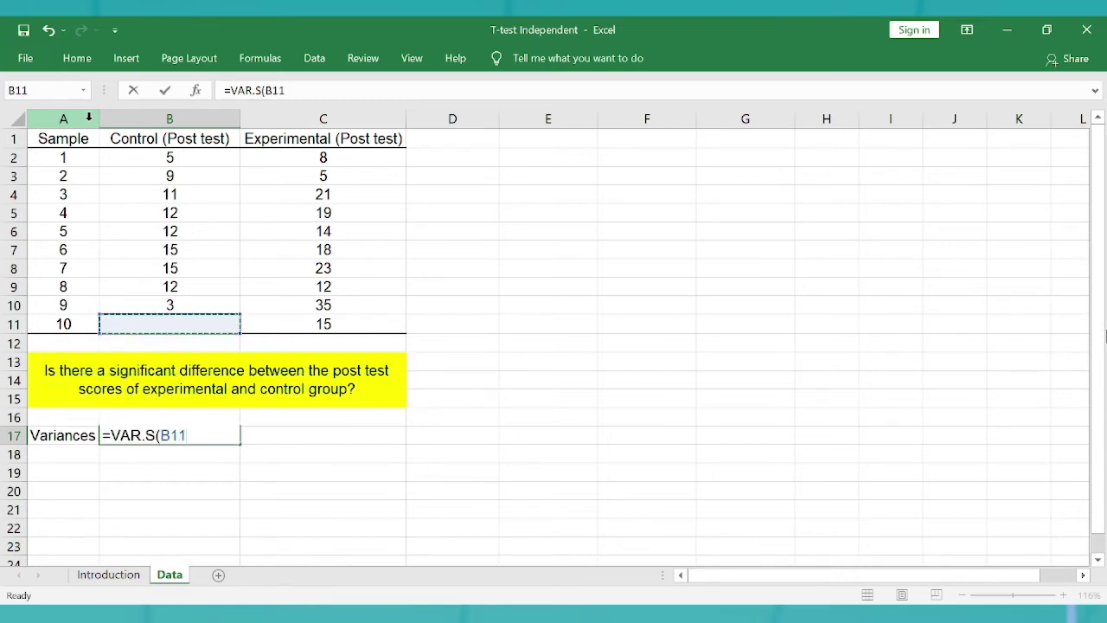
{"action": "key", "text": "shift+Up"}
{"action": "key", "text": "shift+Up"}
{"action": "key", "text": "shift+Up"}
{"action": "key", "text": "shift+Up"}
{"action": "key", "text": "shift+Up"}
{"action": "key", "text": "shift+Up"}
{"action": "key", "text": "shift+Up"}
{"action": "key", "text": "shift+Up"}
{"action": "key", "text": "shift+Up"}
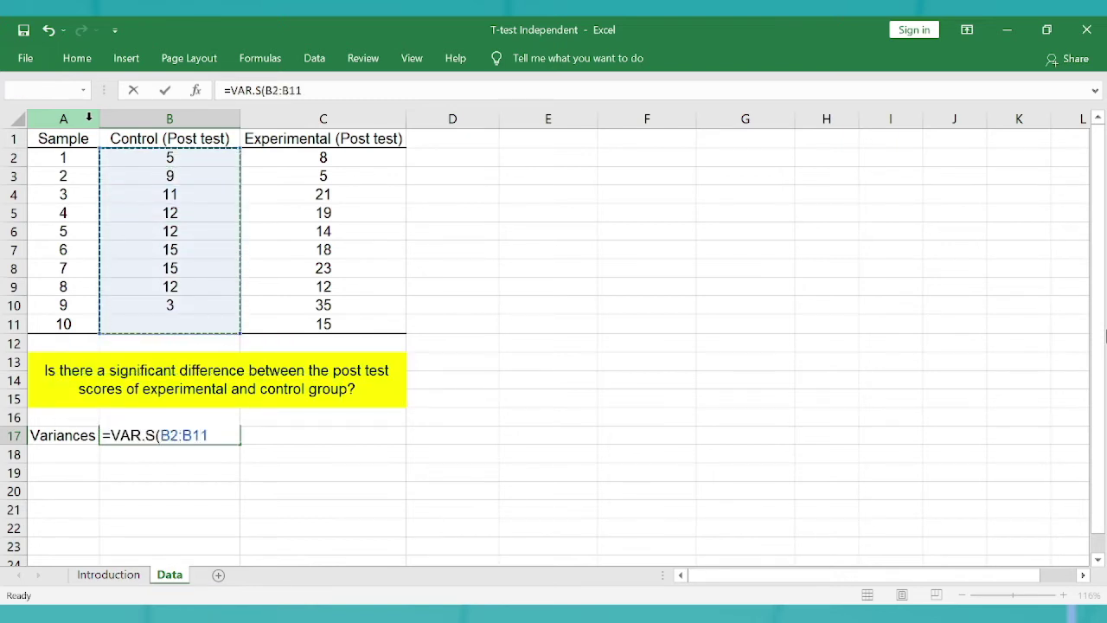
{"action": "key", "text": "Return"}
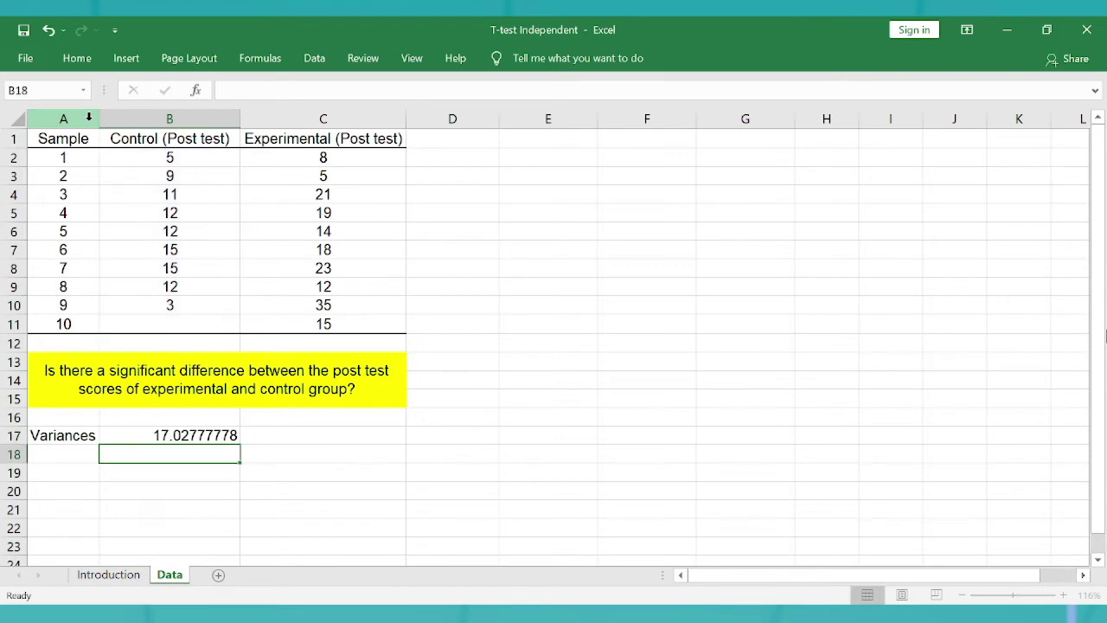
Copy the variance formula from B17 to C17 for the Experimental scores
{"action": "key", "text": "Up"}
{"action": "key", "text": "ctrl+c"}
{"action": "key", "text": "Right"}
{"action": "key", "text": "ctrl+v"}
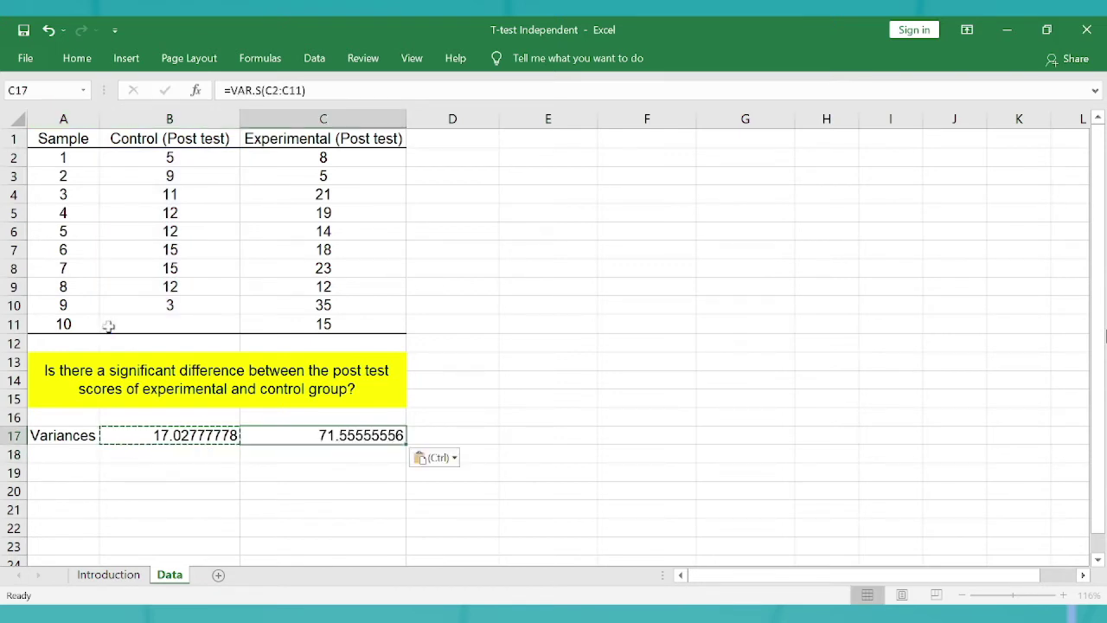
{"action": "left_click_drag", "start_coordinate": [289, 436], "coordinate": [218, 435]}
{"action": "key", "text": "shift+Right"}
{"action": "left_click", "coordinate": [158, 424]}
{"action": "key", "text": "Down"}
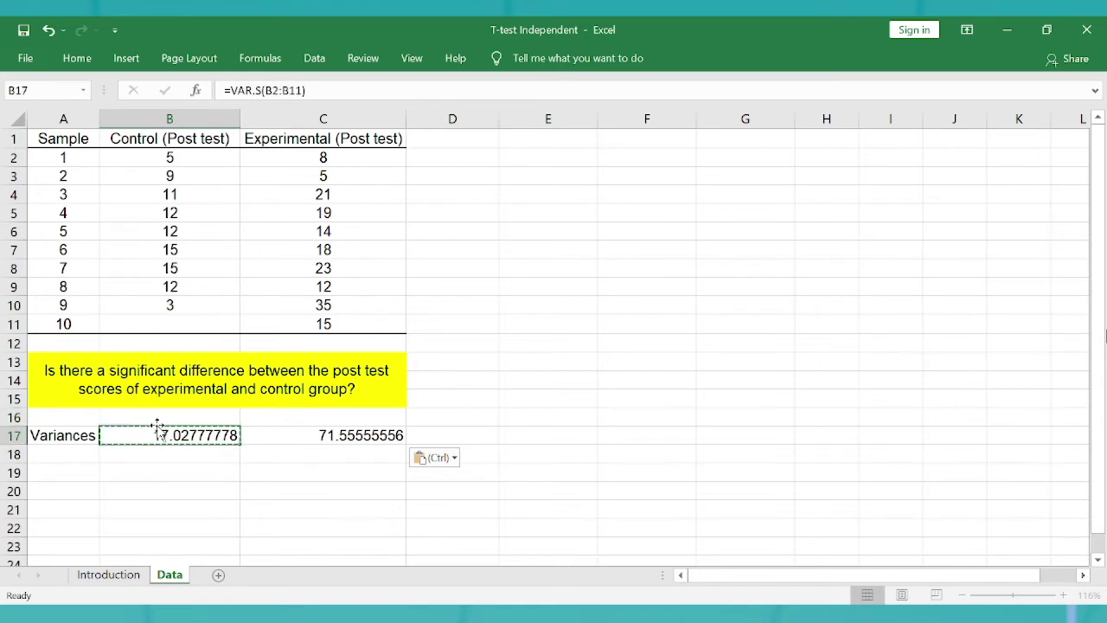
Add a "Sample" row in row 18 with 9 for the Control group and 10 for the Experimental group
{"action": "key", "text": "Left"}
{"action": "key", "text": "Down"}
{"action": "type", "text": "Sample"}
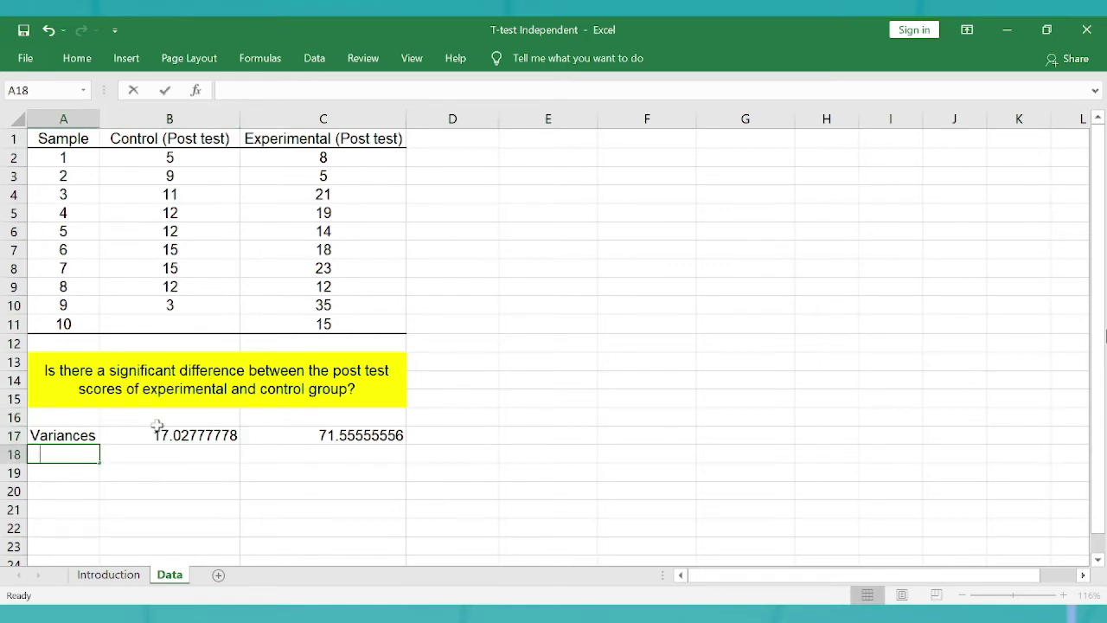
{"action": "key", "text": "Tab"}
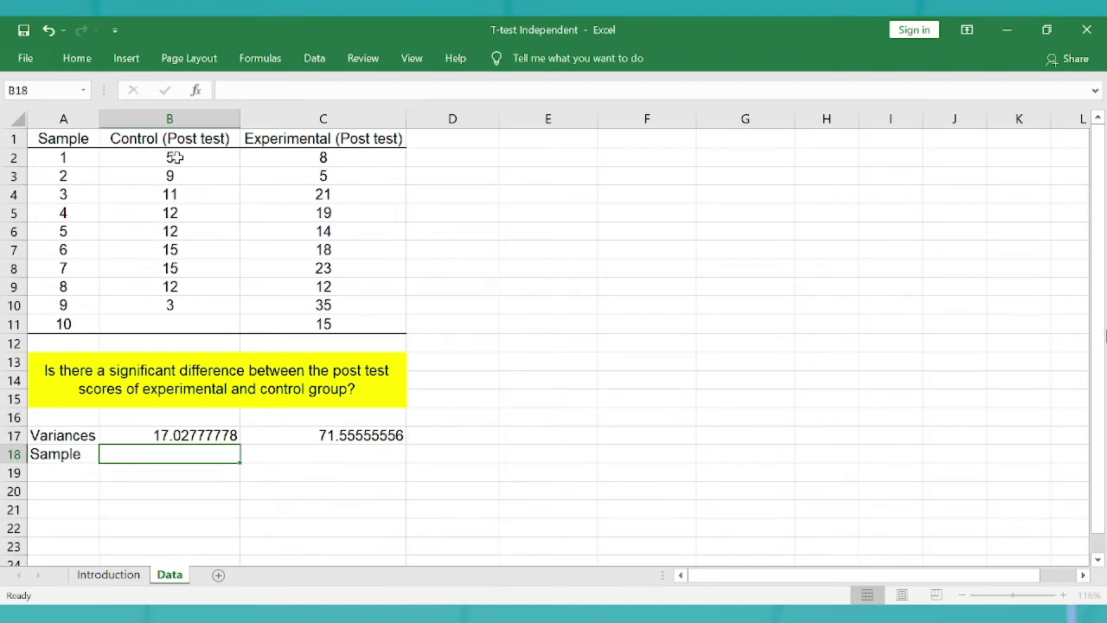
{"action": "left_click_drag", "start_coordinate": [175, 158], "coordinate": [173, 304]}
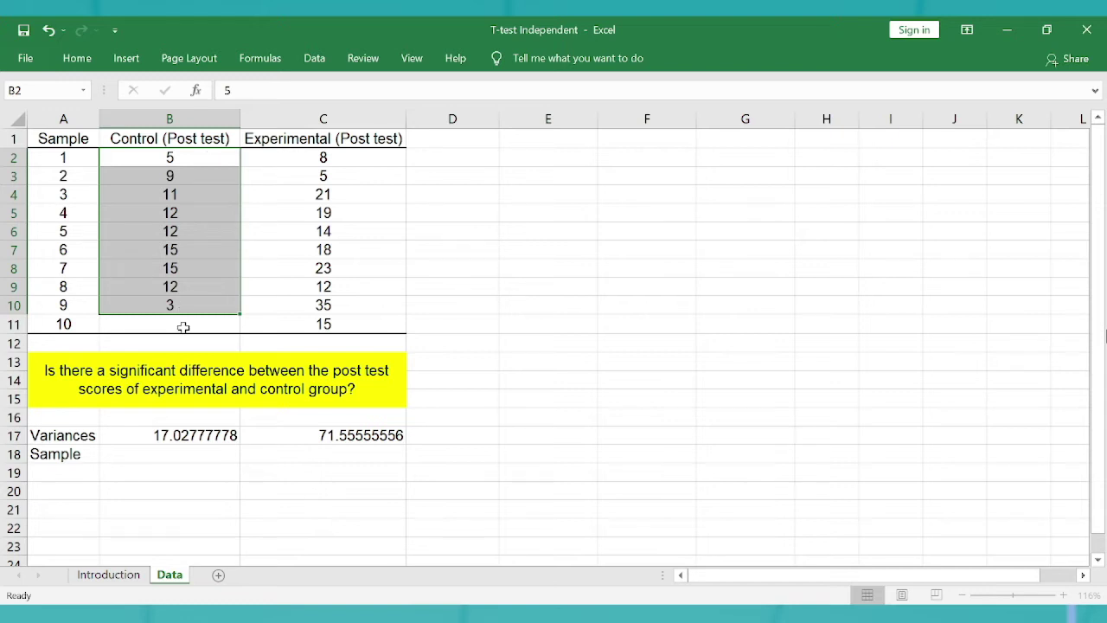
{"action": "left_click", "coordinate": [186, 454]}
{"action": "type", "text": "9"}
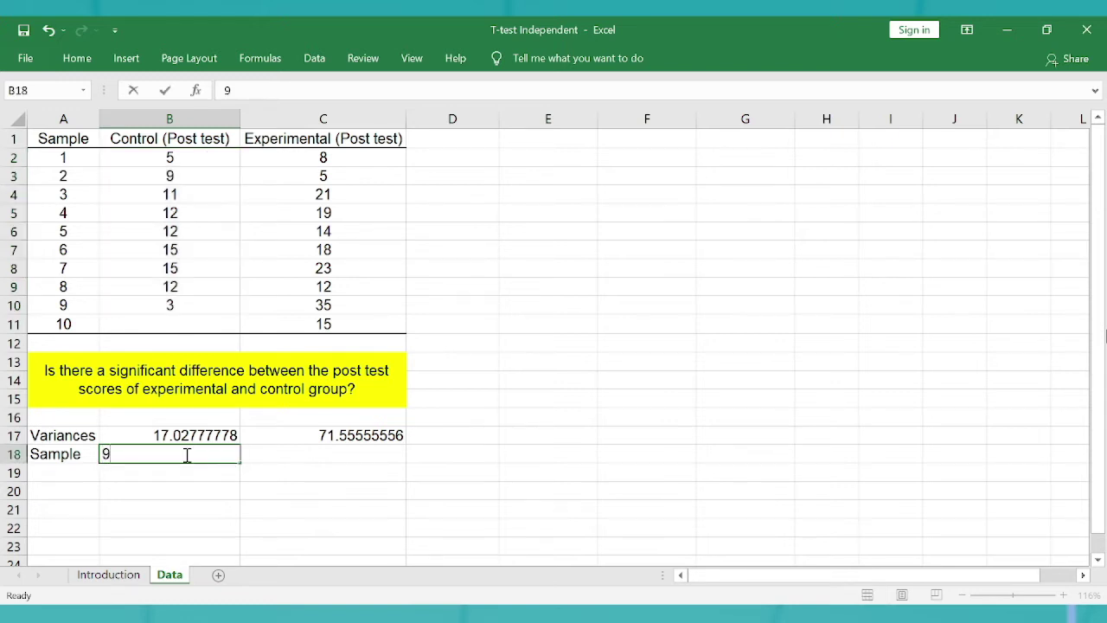
{"action": "key", "text": "Tab"}
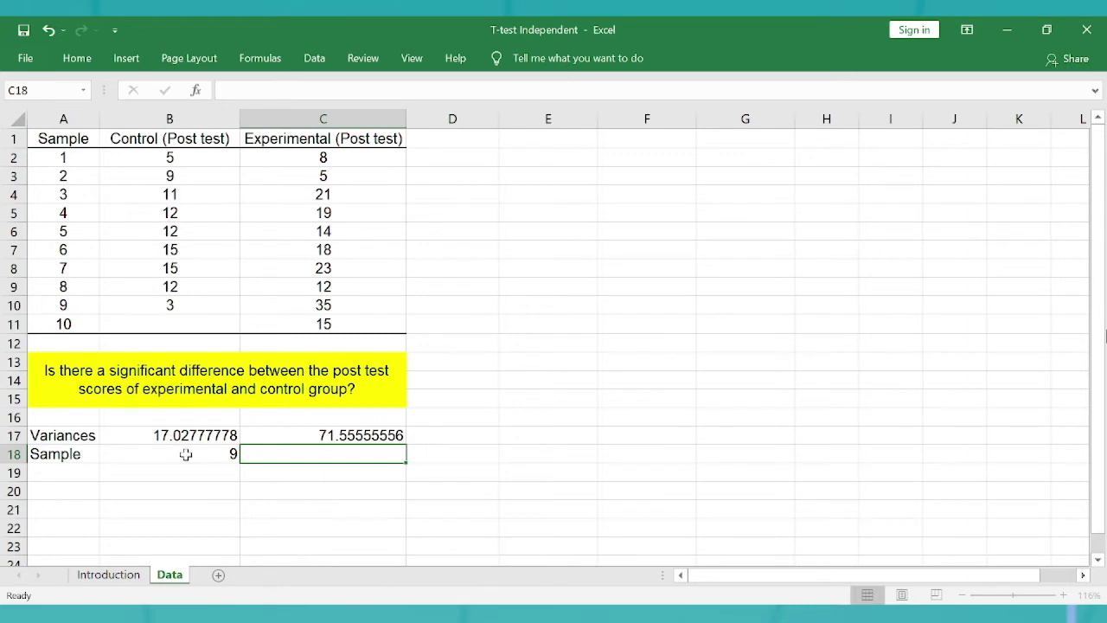
{"action": "type", "text": "10"}
{"action": "key", "text": "Return"}
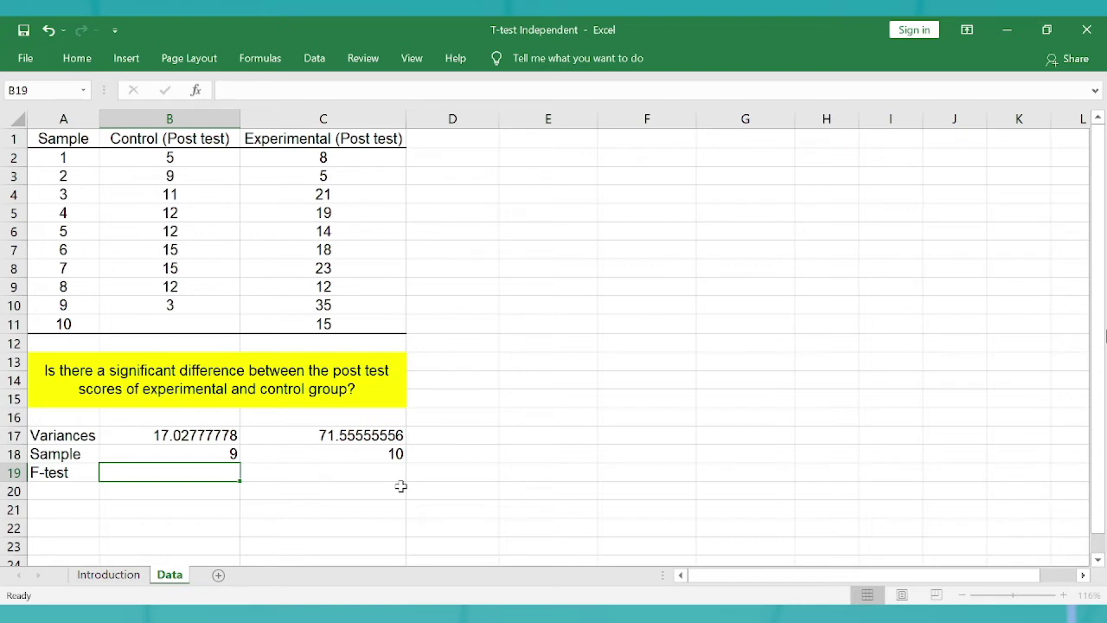
Calculate the F-test value in B19 by dividing the Experimental variance by the Control variance, =C17/B17
{"action": "type", "text": "="}
{"action": "key", "text": "Up"}
{"action": "key", "text": "Up"}
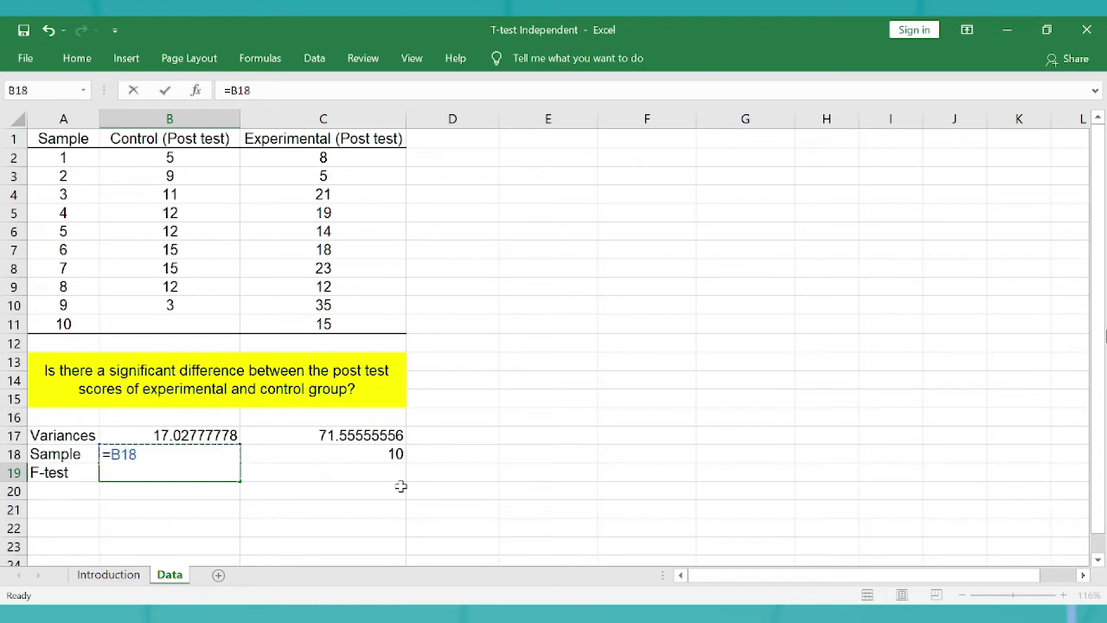
{"action": "key", "text": "Right"}
{"action": "type", "text": "/"}
{"action": "key", "text": "Left"}
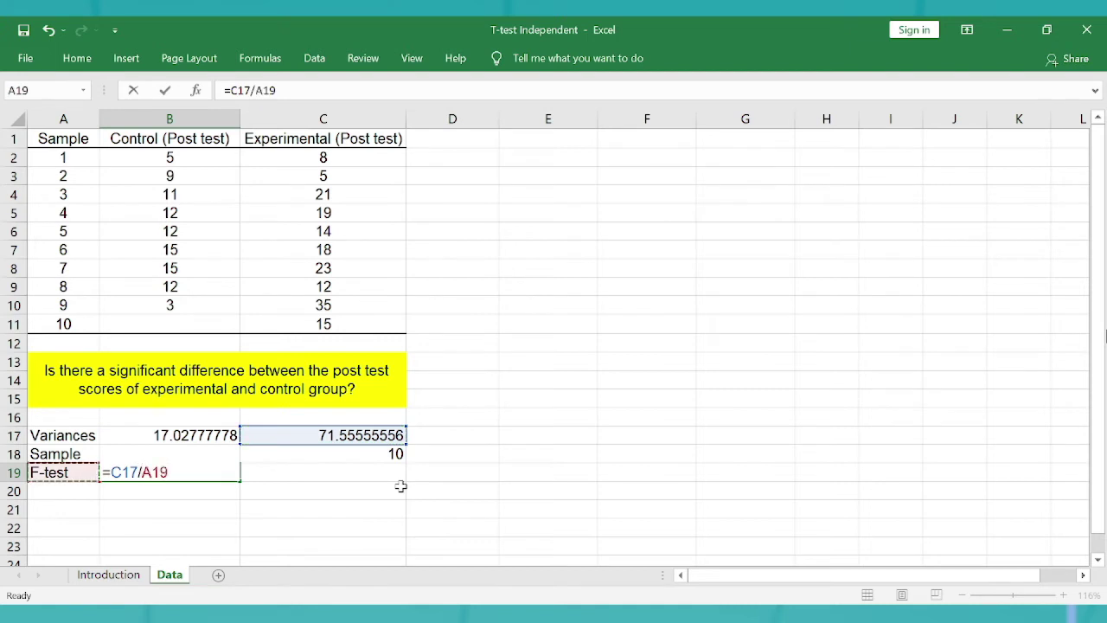
{"action": "key", "text": "Up"}
{"action": "key", "text": "Up"}
{"action": "key", "text": "Right"}
{"action": "key", "text": "Return"}
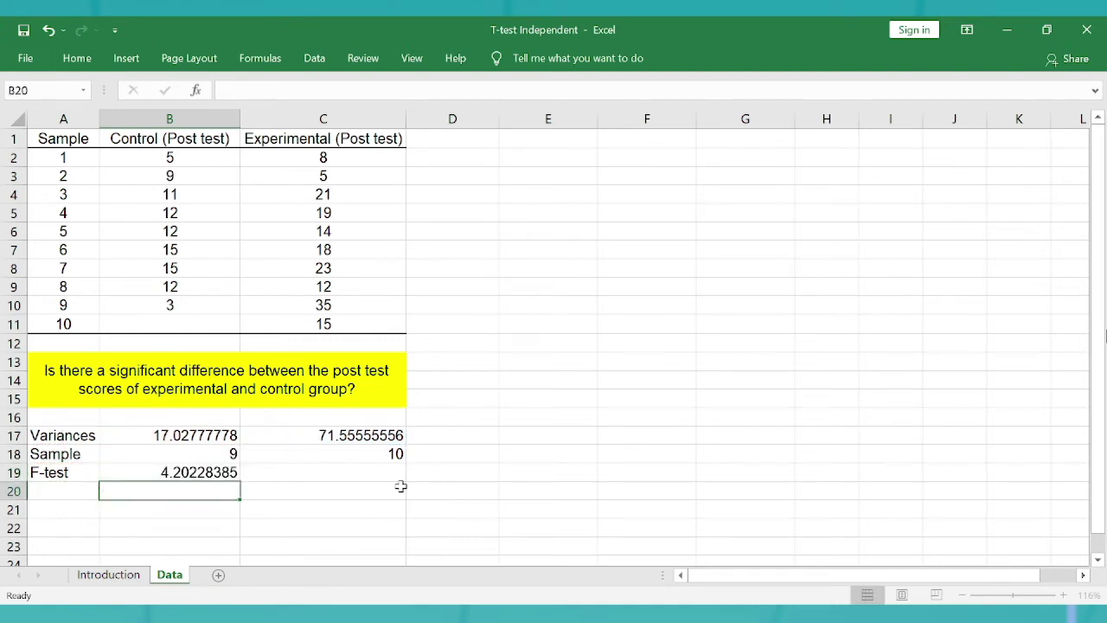
{"action": "key", "text": "Left"}
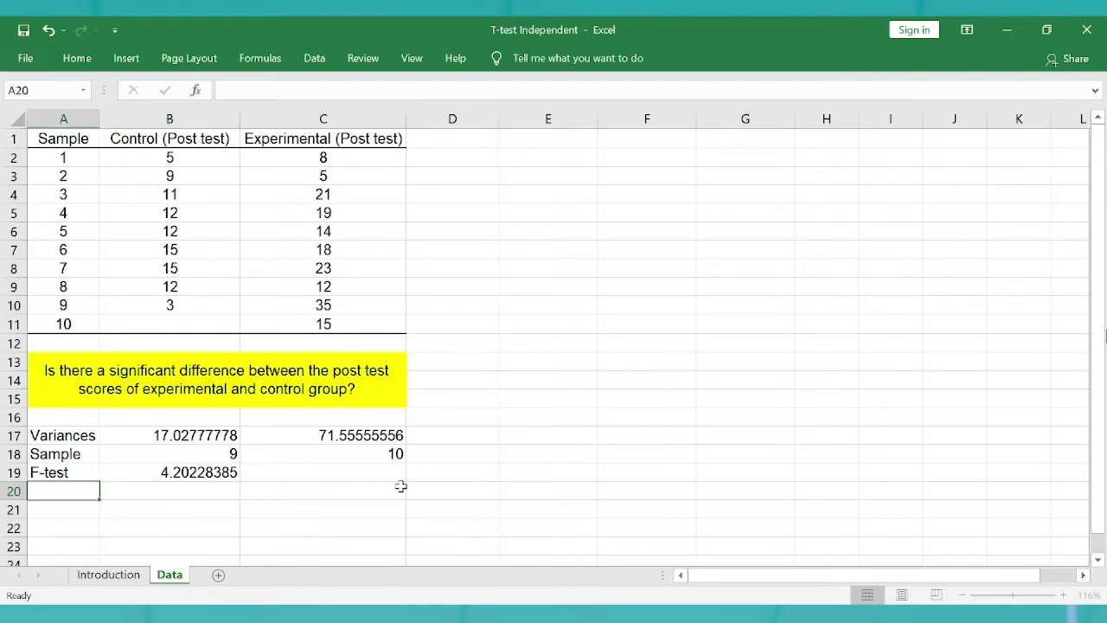
Label A20 "df" and enter the degrees-of-freedom notation (nL-1)/(nS-1) as text in B20
{"action": "type", "text": "df"}
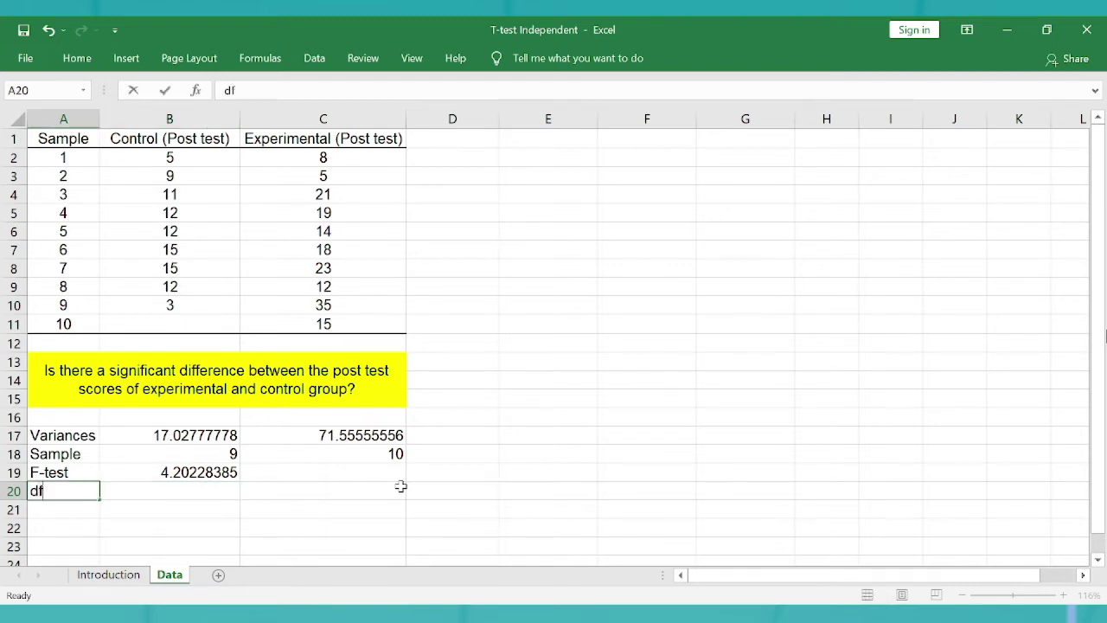
{"action": "key", "text": "Tab"}
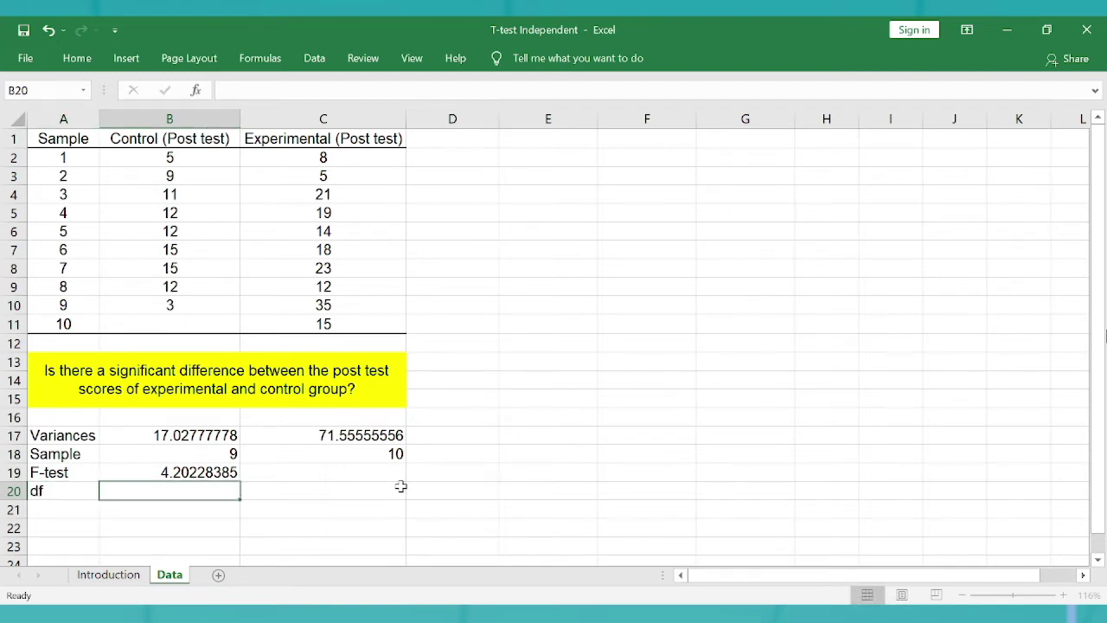
{"action": "type", "text": "(n"}
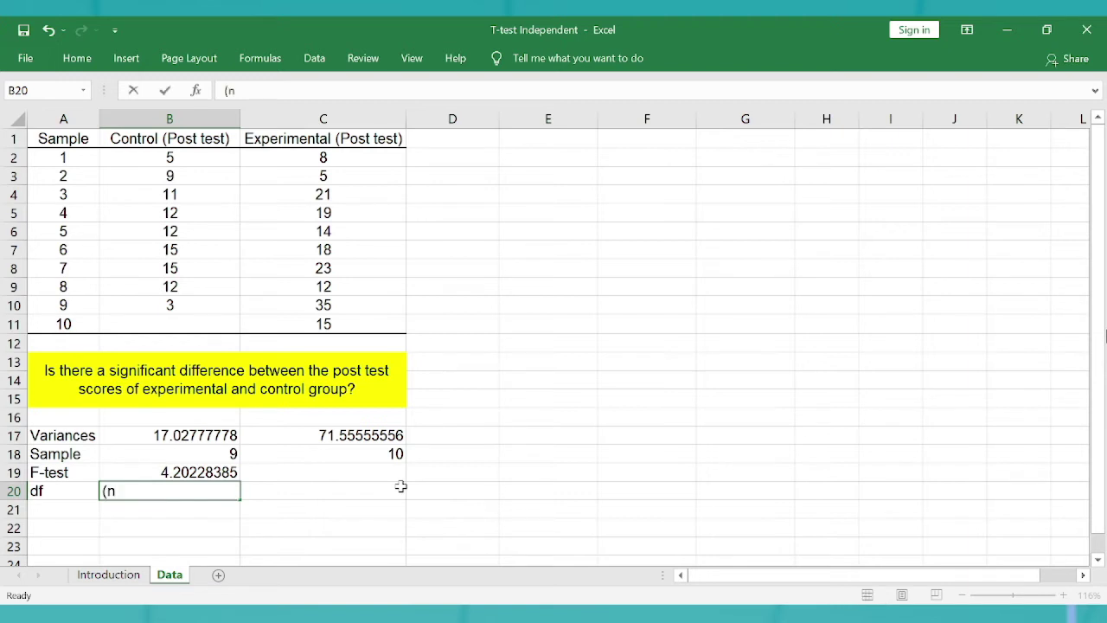
{"action": "type", "text": "L-1)/(nS-1)"}
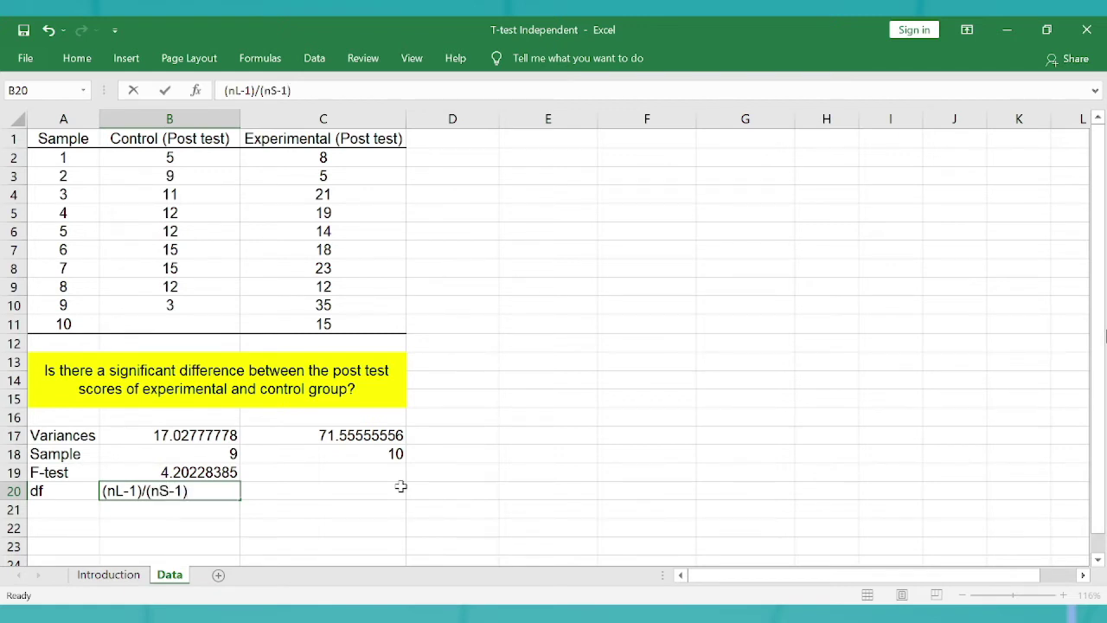
{"action": "left_click", "coordinate": [400, 486]}
{"action": "key", "text": "Up"}
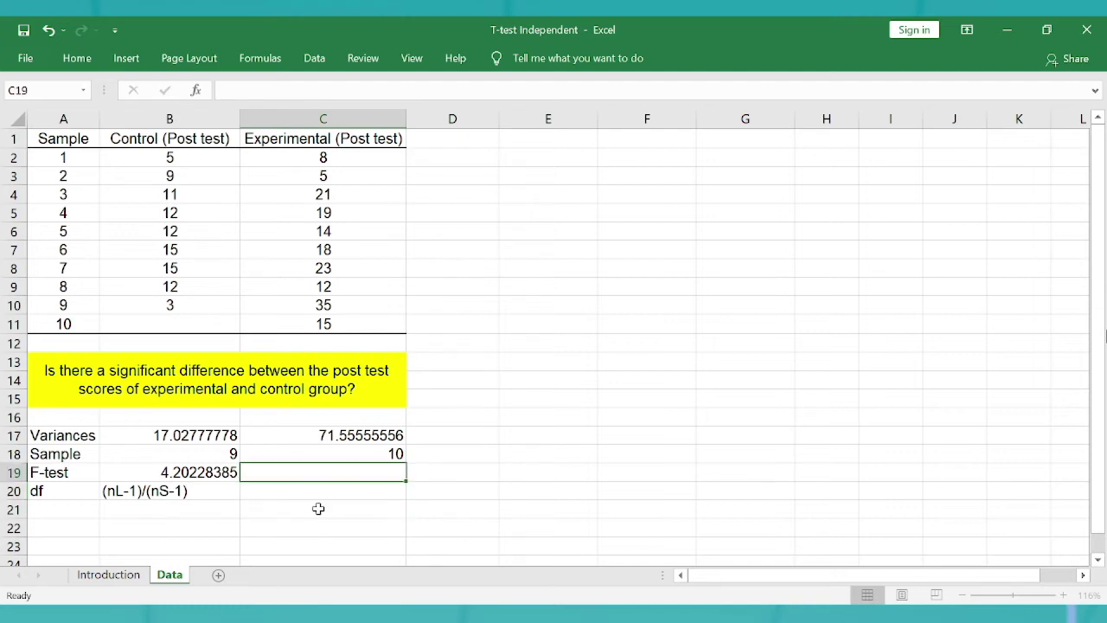
{"action": "key", "text": "Down"}
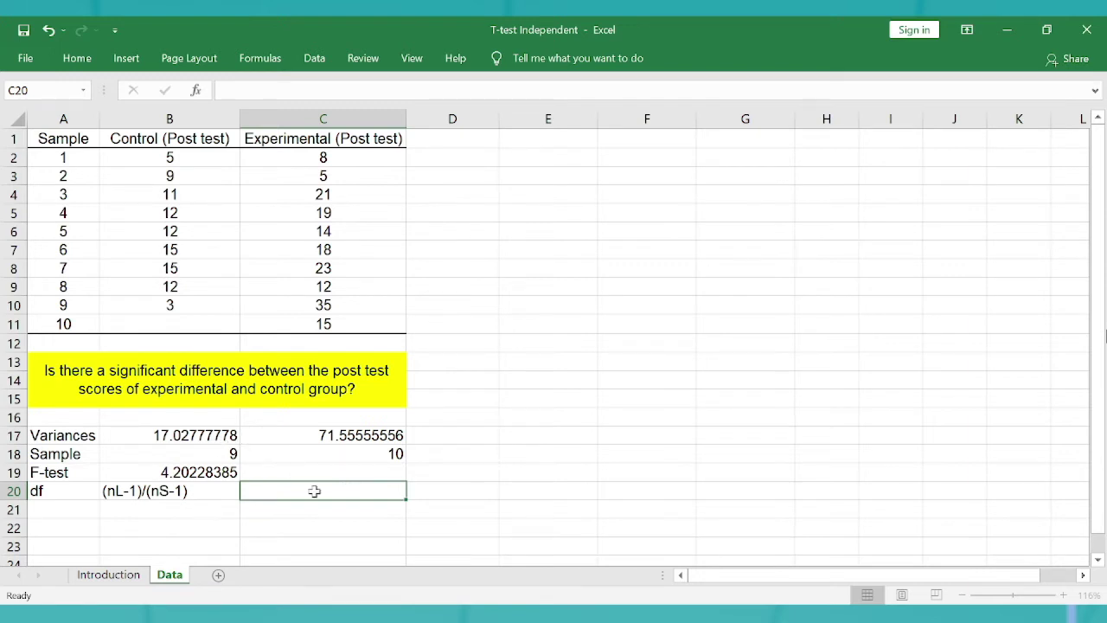
{"action": "type", "text": "=10"}
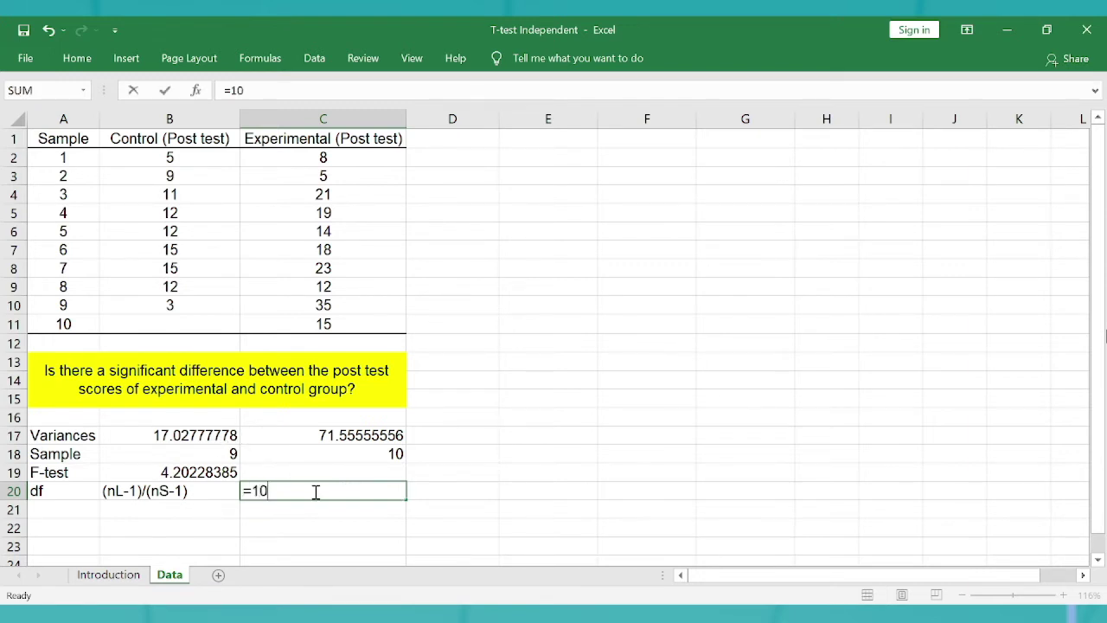
{"action": "key", "text": "BackSpace"}
{"action": "key", "text": "BackSpace"}
{"action": "key", "text": "BackSpace"}
{"action": "type", "text": "10-1"}
{"action": "key", "text": "Return"}
{"action": "left_click", "coordinate": [315, 491]}
{"action": "type", "text": "10-"}
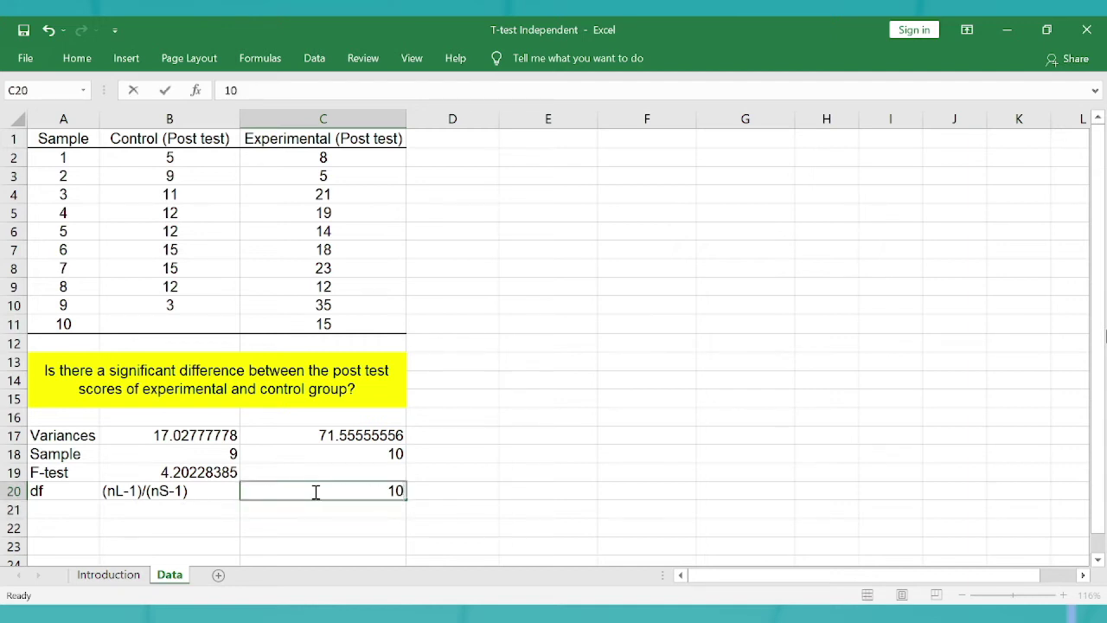
{"action": "key", "text": "BackSpace"}
{"action": "key", "text": "BackSpace"}
{"action": "key", "text": "BackSpace"}
Calculate the first degrees of freedom in C20 with =10-1 and set the cell to the General number format
{"action": "type", "text": "=10-1"}
{"action": "key", "text": "ctrl+Return"}
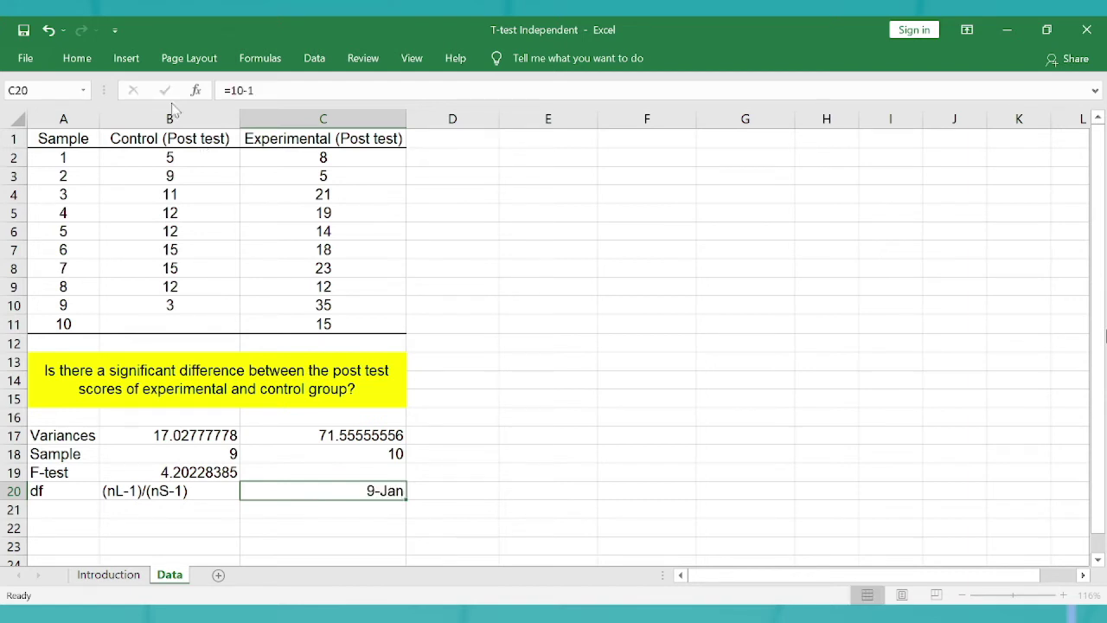
{"action": "left_click", "coordinate": [76, 58]}
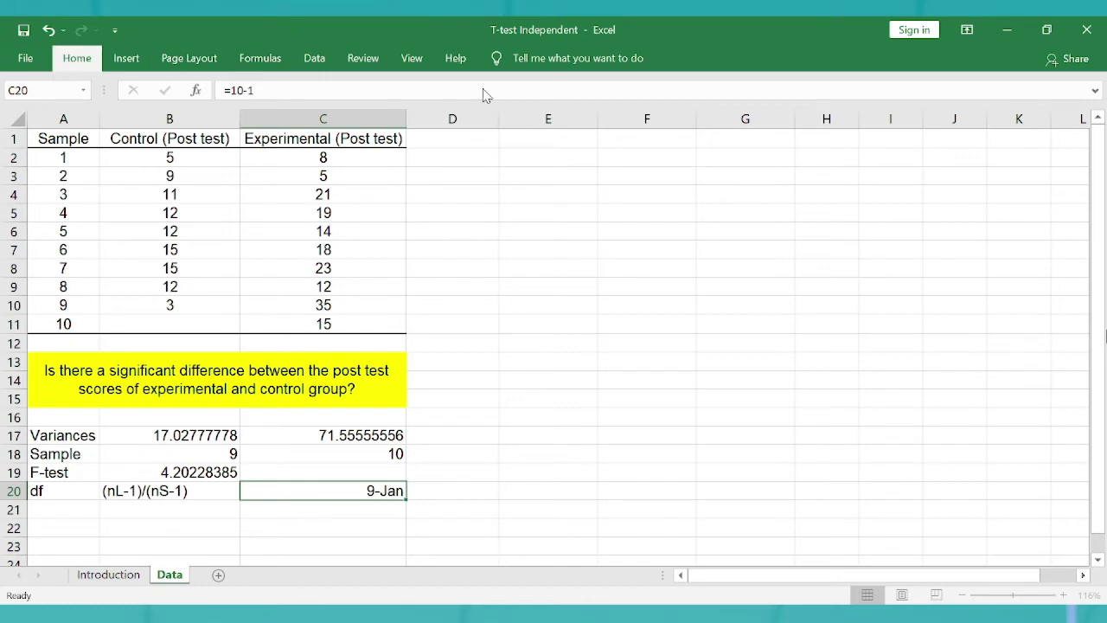
{"action": "key", "text": "ctrl+shift+1"}
{"action": "key", "text": "ctrl+shift+grave"}
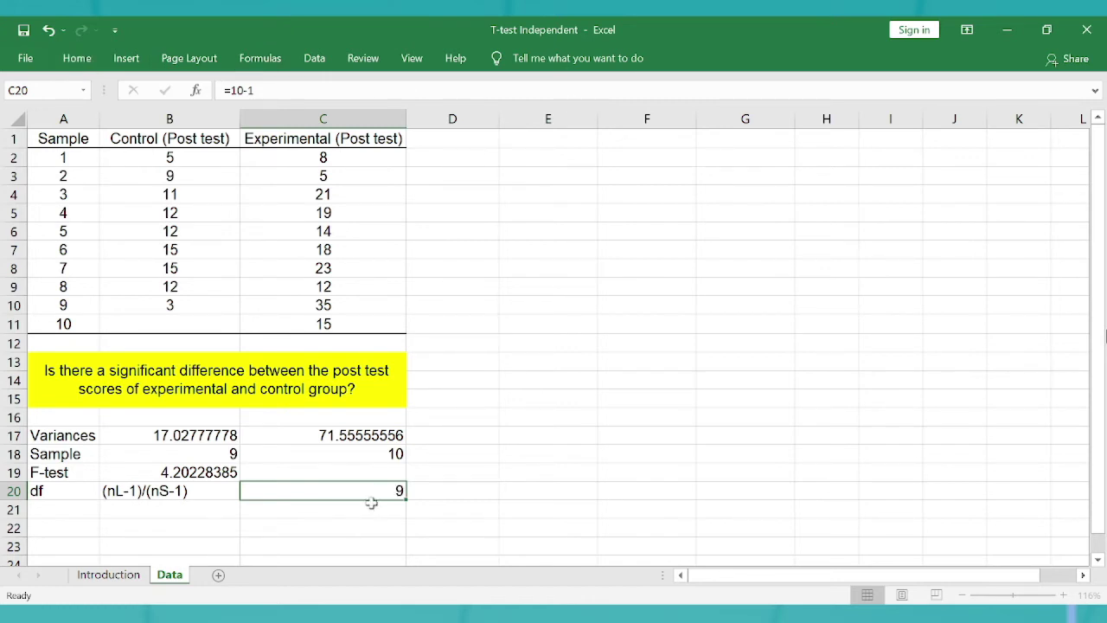
Calculate the second degrees of freedom in C21 with =9-1
{"action": "left_click", "coordinate": [373, 507]}
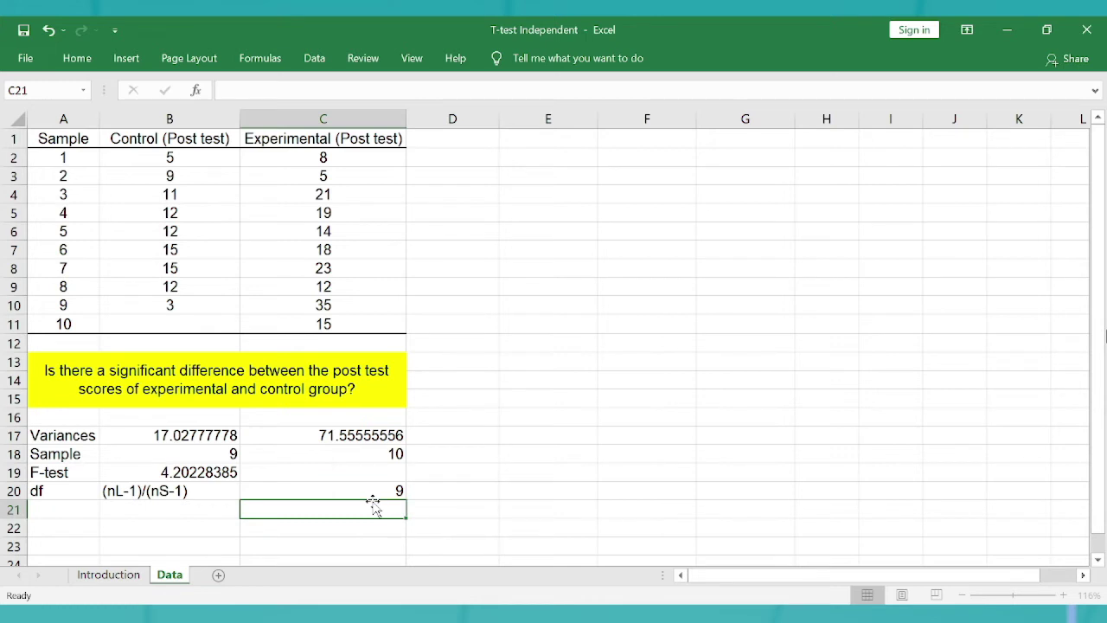
{"action": "type", "text": "="}
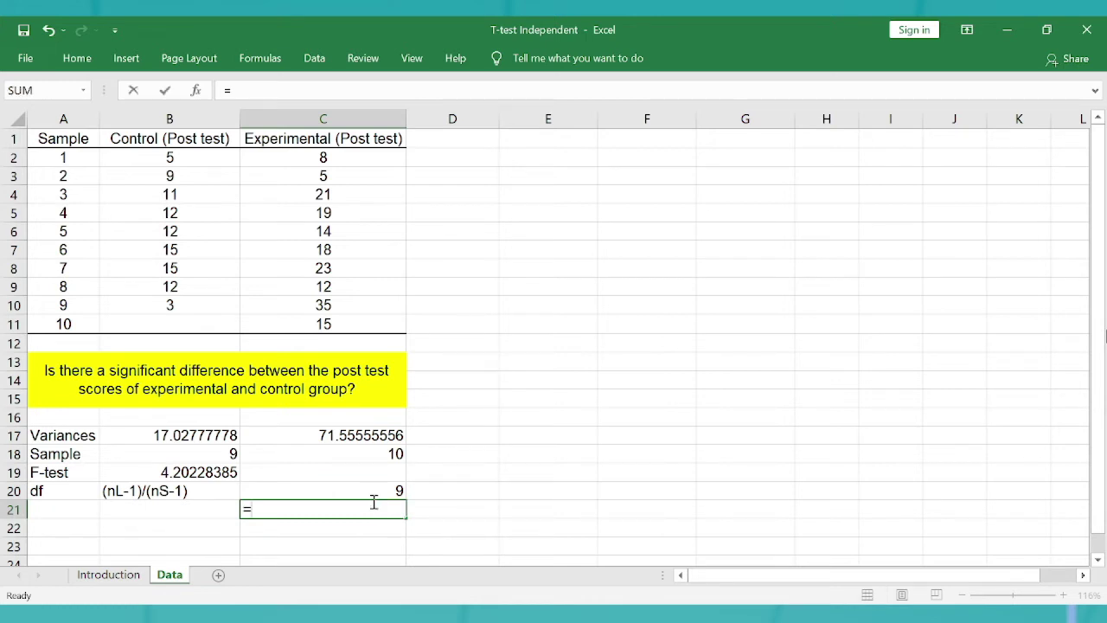
{"action": "type", "text": "9-1"}
{"action": "key", "text": "Return"}
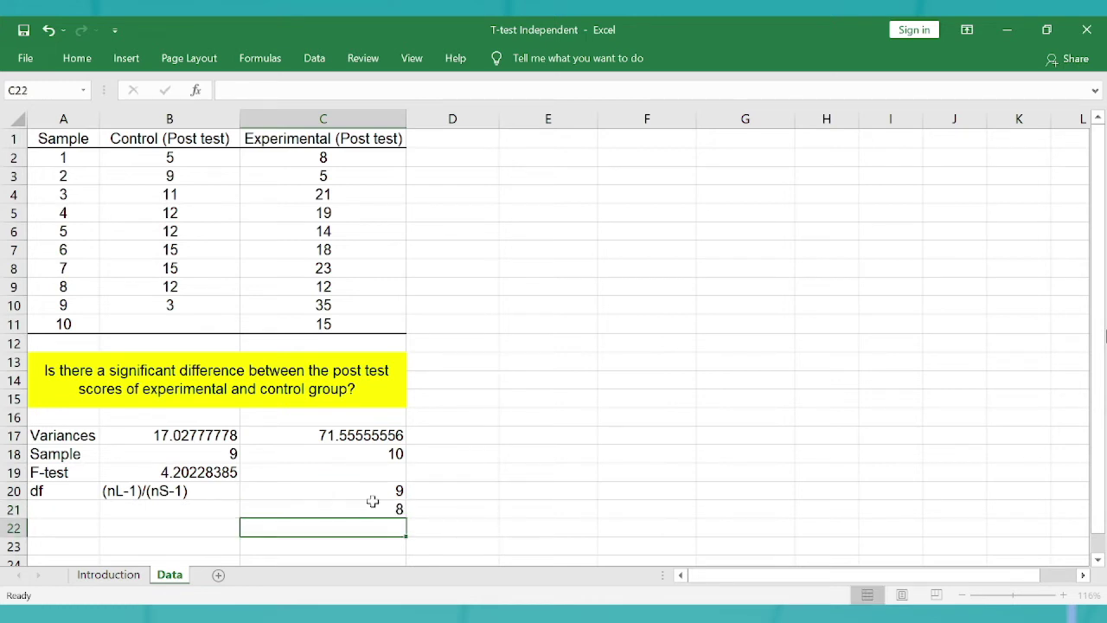
Label the two degrees of freedom "Numerator" in D20 and "Denominator" in D21
{"action": "key", "text": "Up"}
{"action": "key", "text": "Up"}
{"action": "key", "text": "Right"}
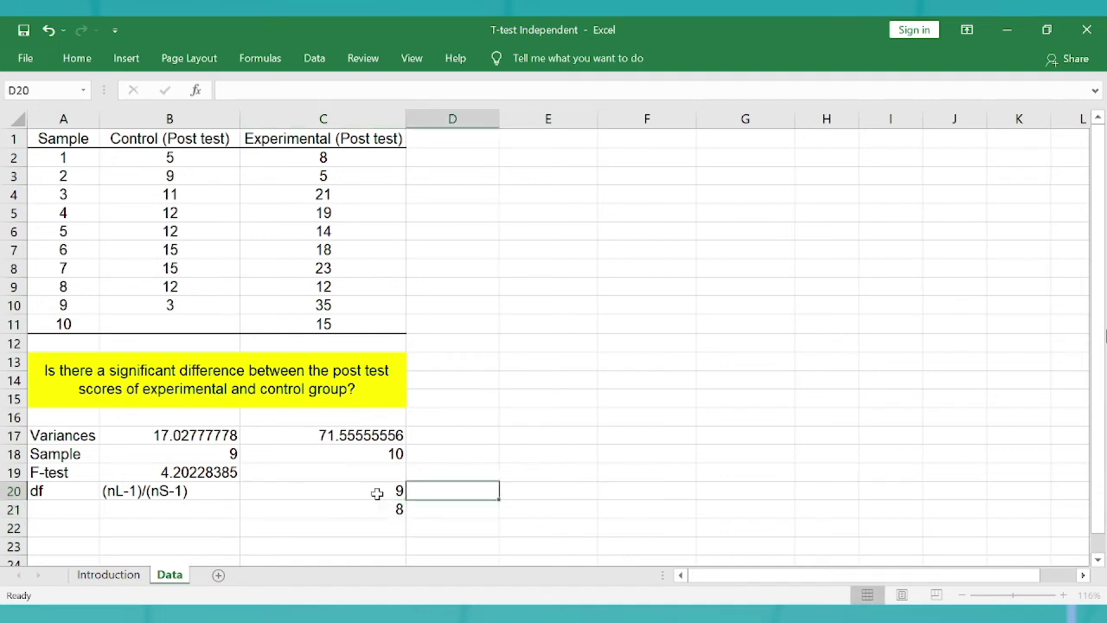
{"action": "type", "text": "Numb"}
{"action": "key", "text": "BackSpace"}
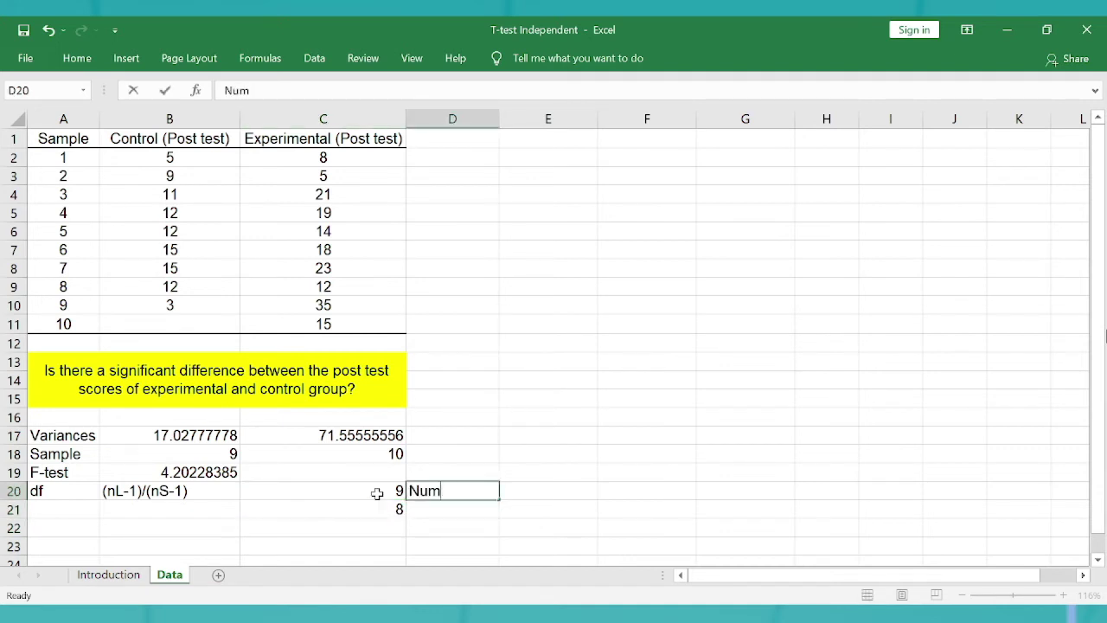
{"action": "type", "text": "erator"}
{"action": "key", "text": "Return"}
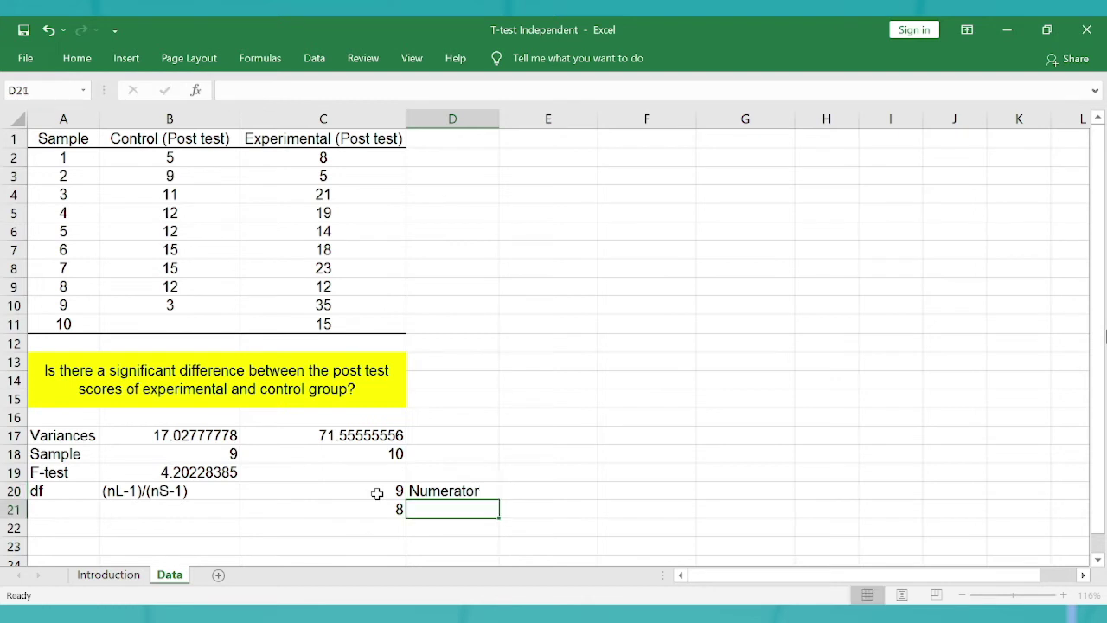
{"action": "type", "text": "Denominao"}
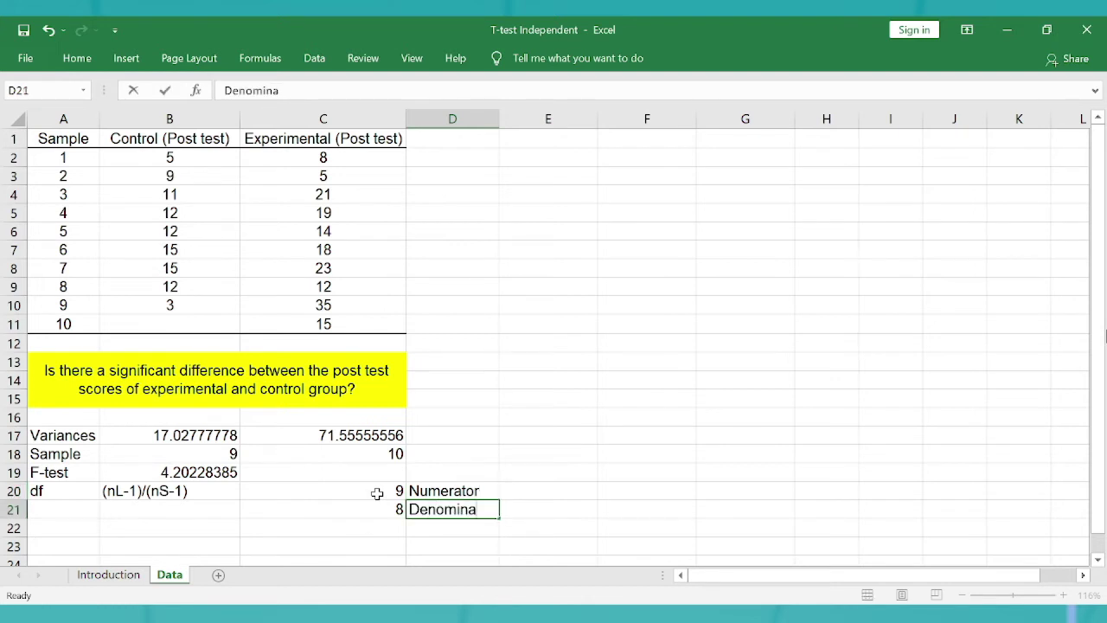
{"action": "key", "text": "BackSpace"}
{"action": "type", "text": "tor"}
{"action": "key", "text": "Return"}
Add the row label "P-value" in A22 below the degrees of freedom
{"action": "key", "text": "Left"}
{"action": "key", "text": "Left"}
{"action": "key", "text": "Down"}
{"action": "key", "text": "Left"}
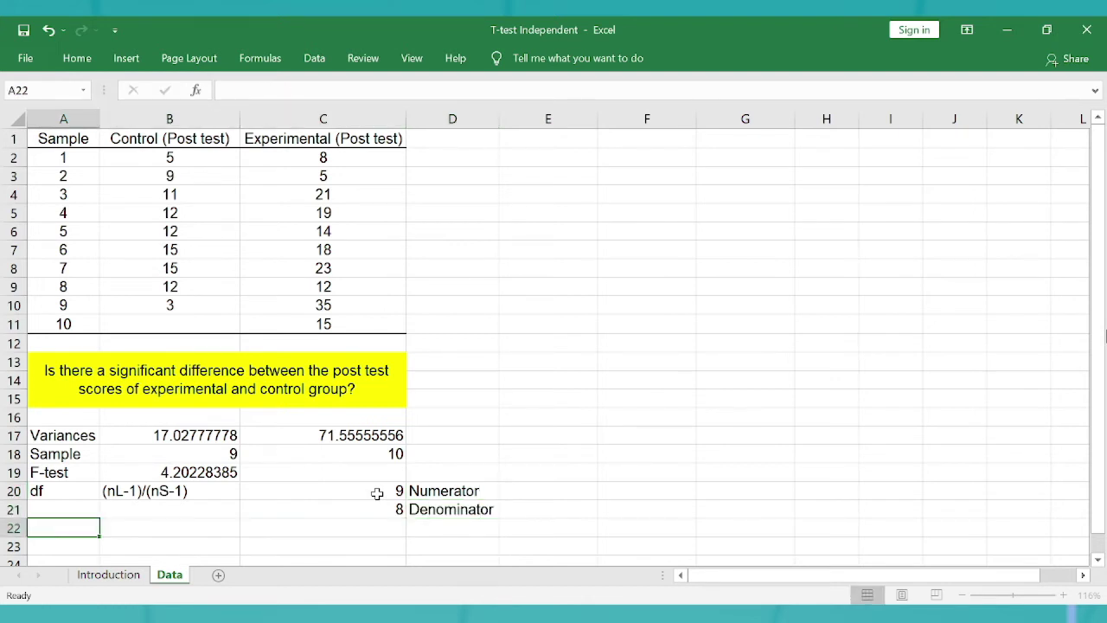
{"action": "key", "text": "Down"}
{"action": "key", "text": "Down"}
{"action": "key", "text": "Up"}
{"action": "key", "text": "Up"}
{"action": "key", "text": "Up"}
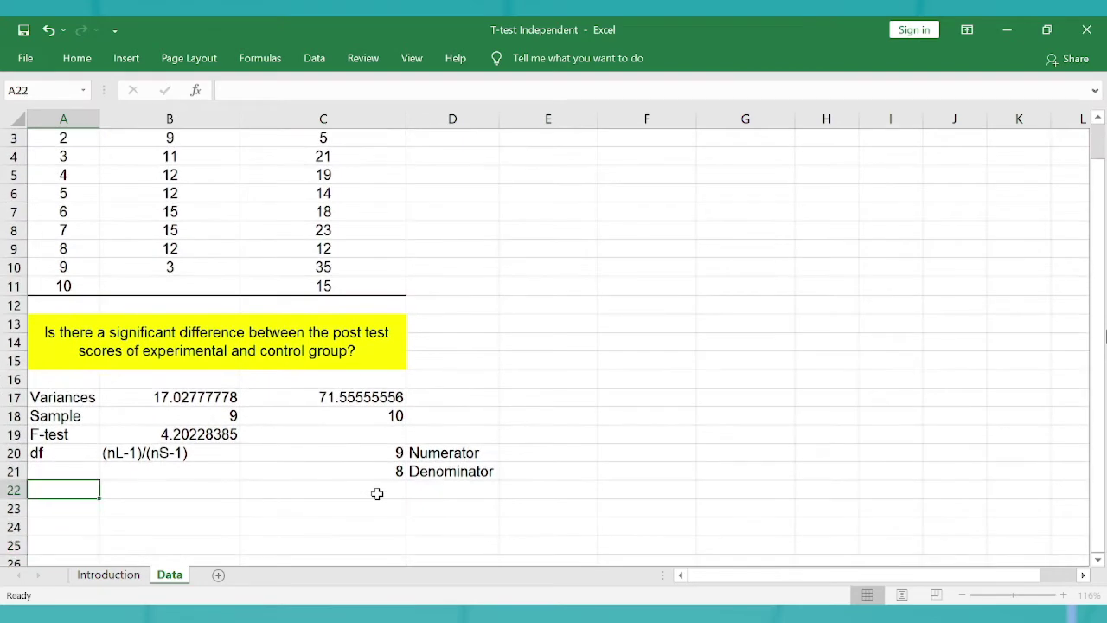
{"action": "type", "text": "P-va"}
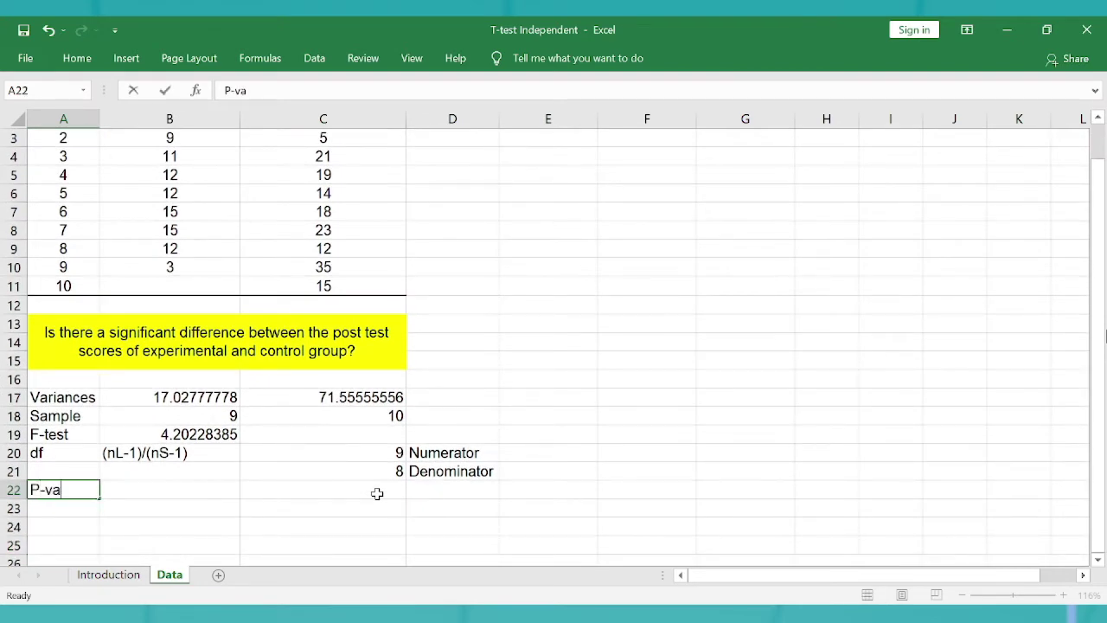
{"action": "type", "text": "lue"}
{"action": "key", "text": "Tab"}
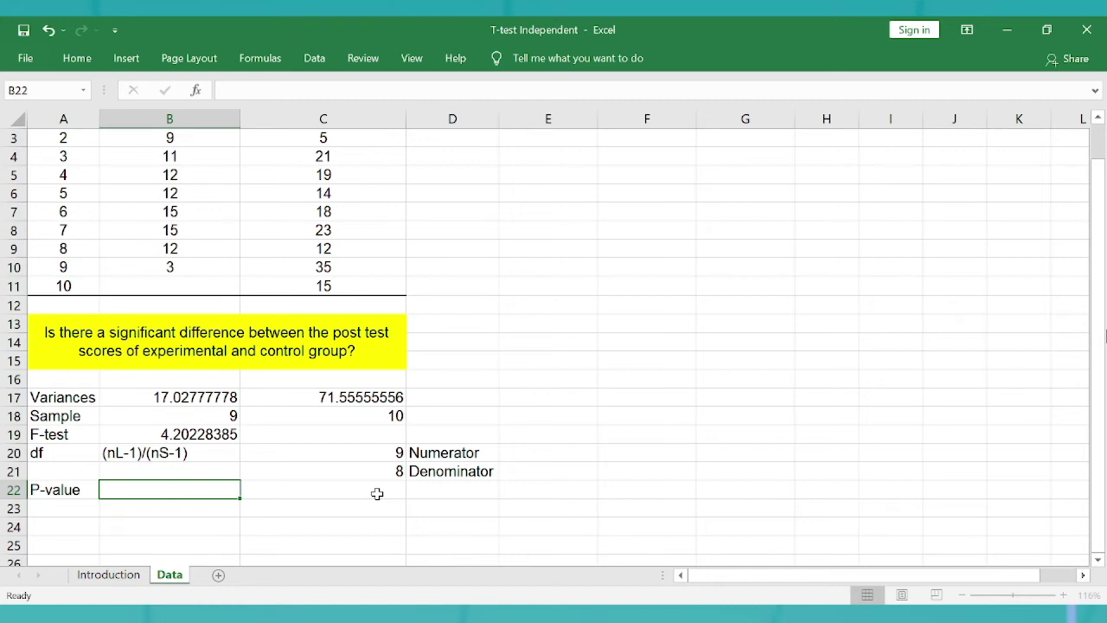
Calculate the F-test's p-value in B22 from the F value and both degrees of freedom with =FDIST(B19,C20,C21)
{"action": "left_click", "coordinate": [55, 488]}
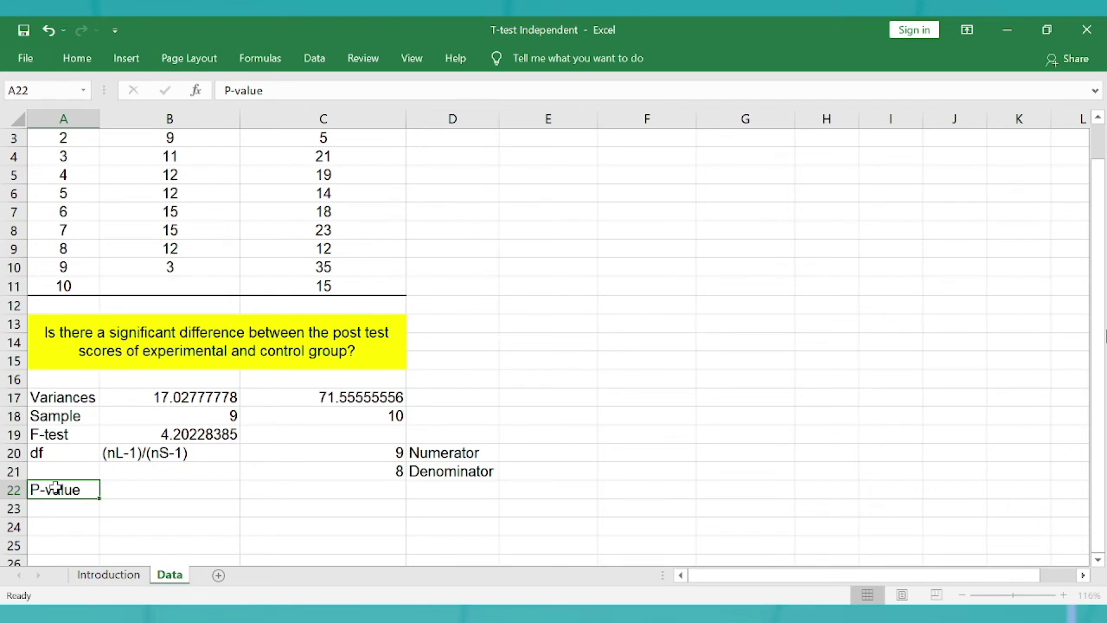
{"action": "key", "text": "Right"}
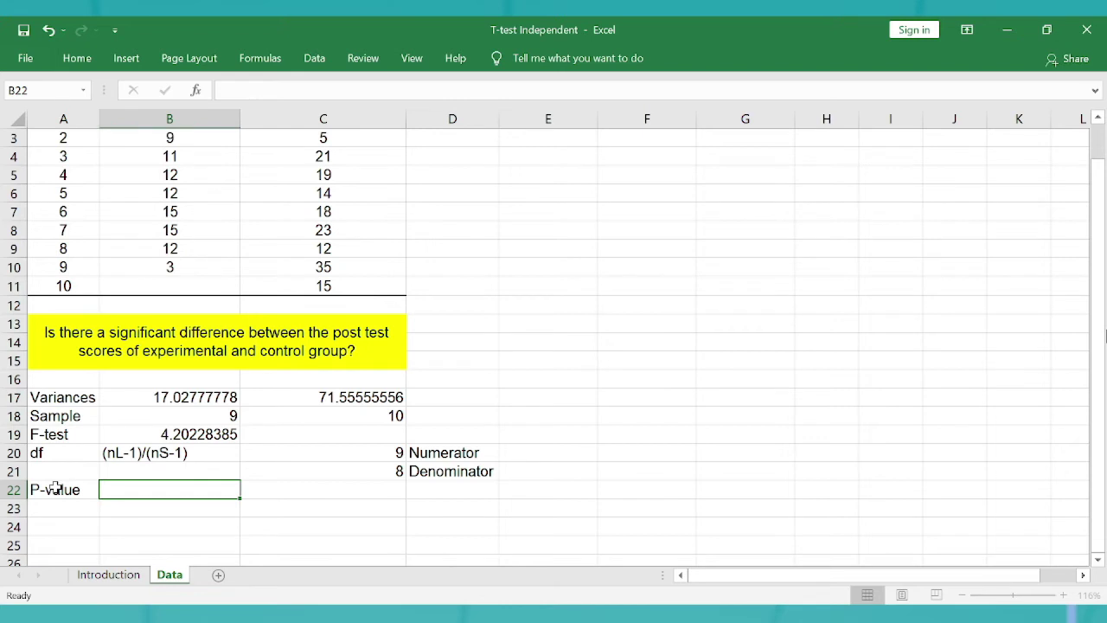
{"action": "type", "text": "="}
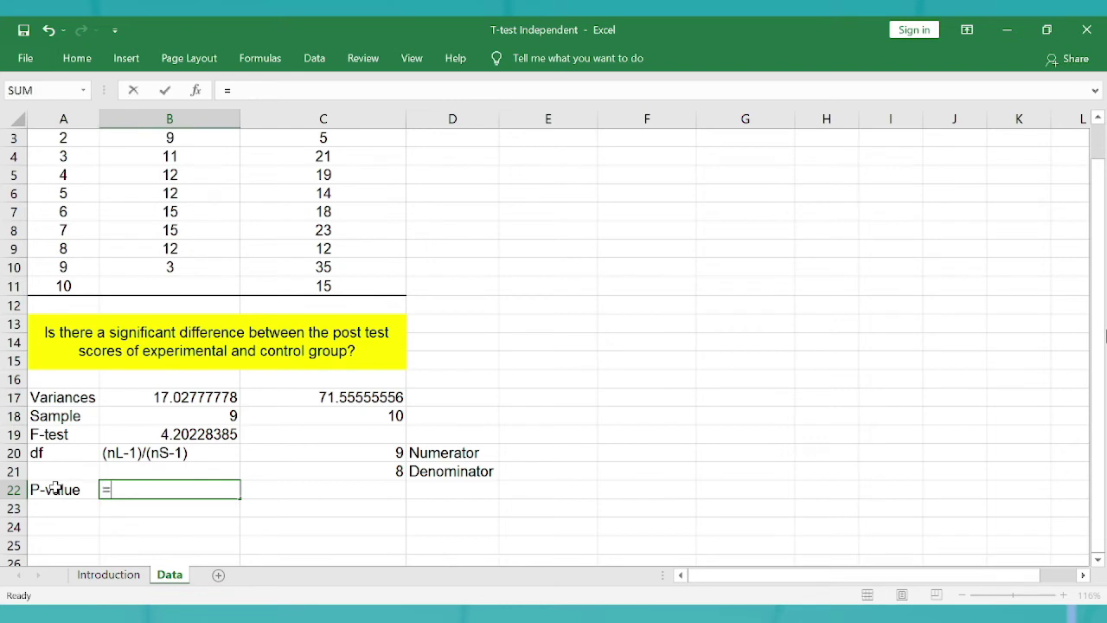
{"action": "type", "text": "fin"}
{"action": "key", "text": "BackSpace"}
{"action": "key", "text": "BackSpace"}
{"action": "type", "text": "dis"}
{"action": "key", "text": "Tab"}
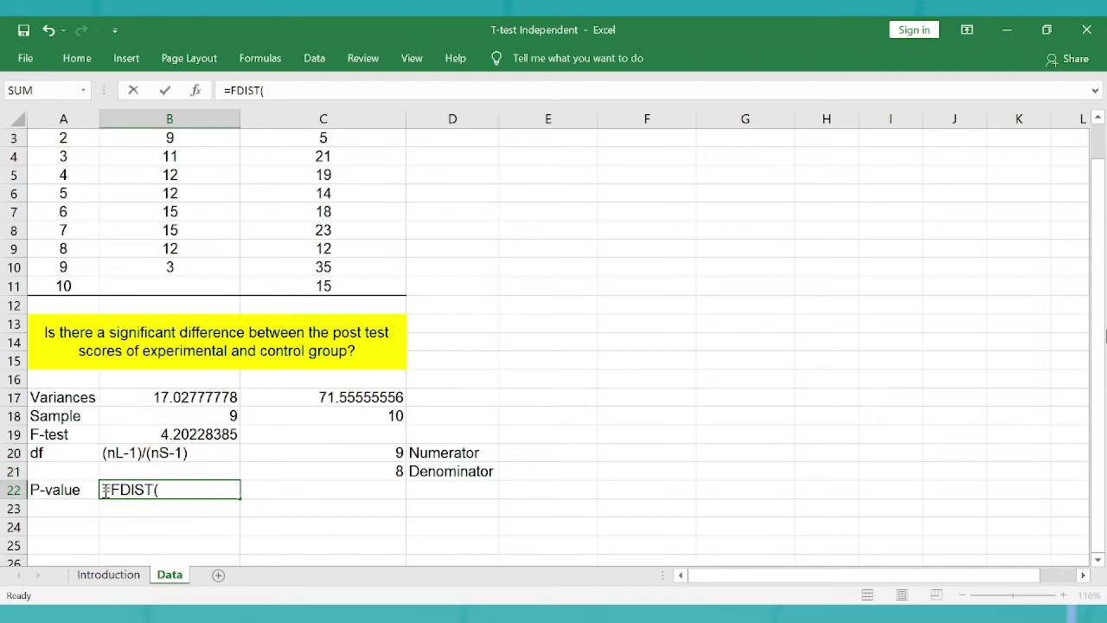
{"action": "left_click", "coordinate": [187, 429]}
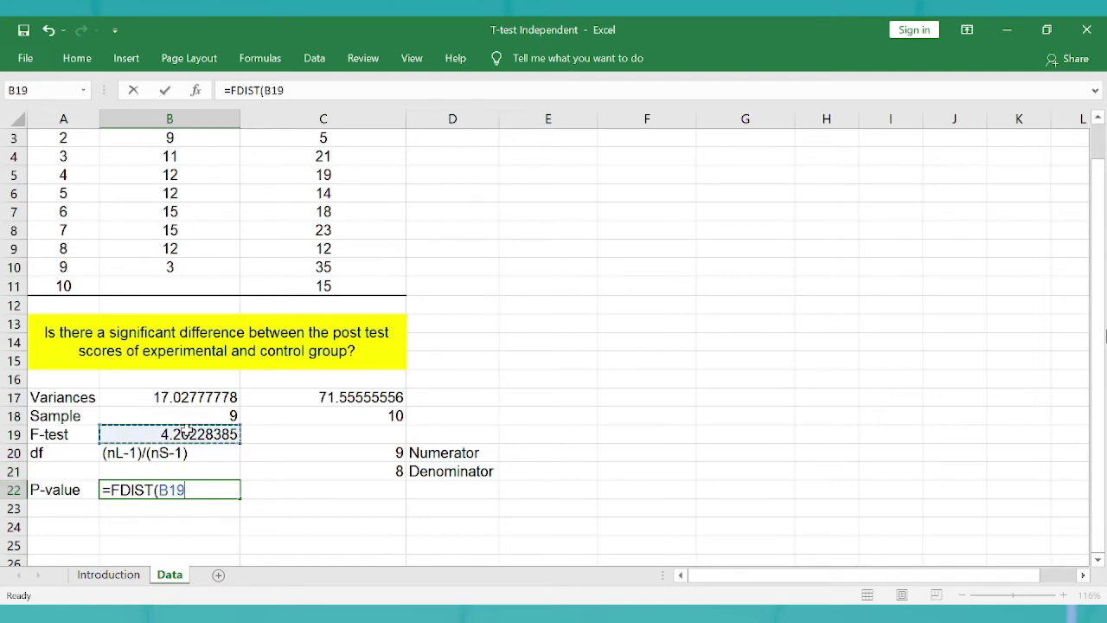
{"action": "type", "text": ","}
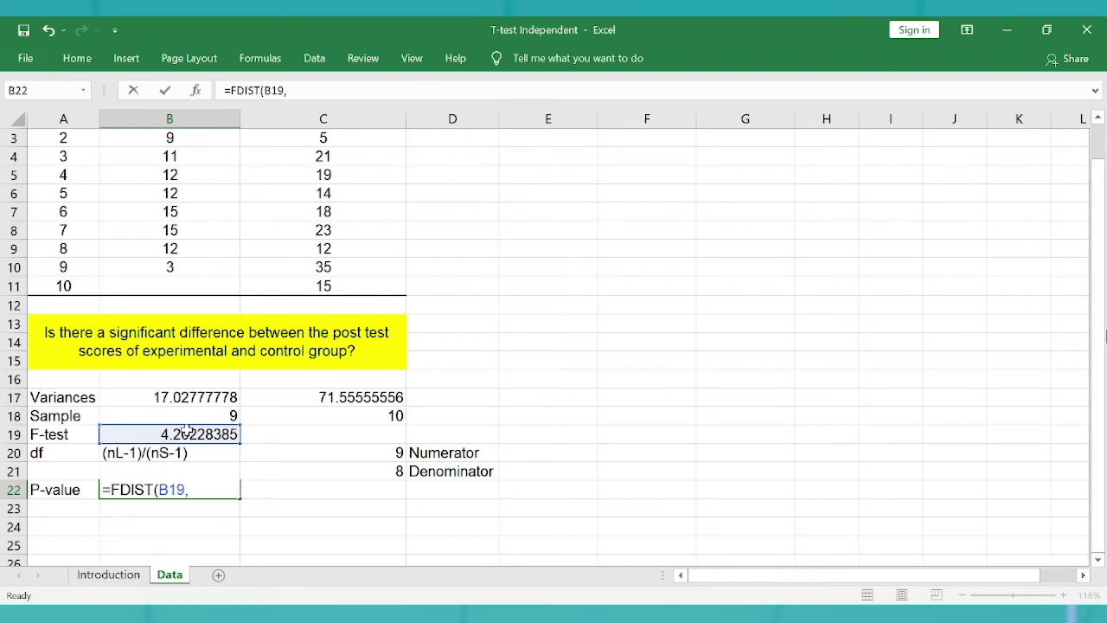
{"action": "left_click", "coordinate": [378, 452]}
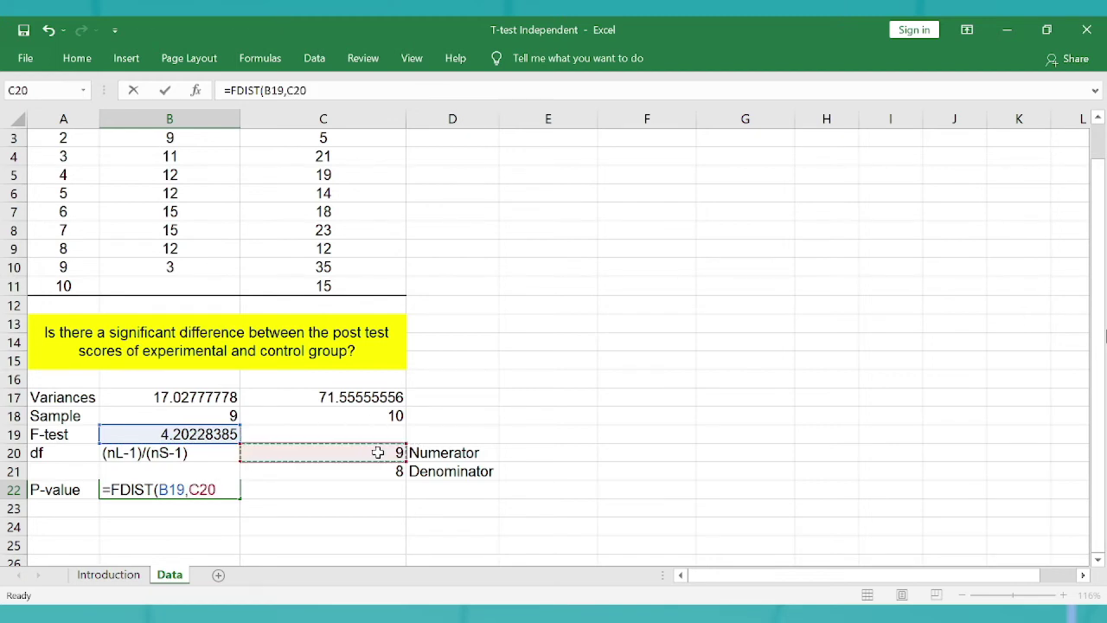
{"action": "type", "text": ","}
{"action": "left_click", "coordinate": [375, 471]}
{"action": "type", "text": ")"}
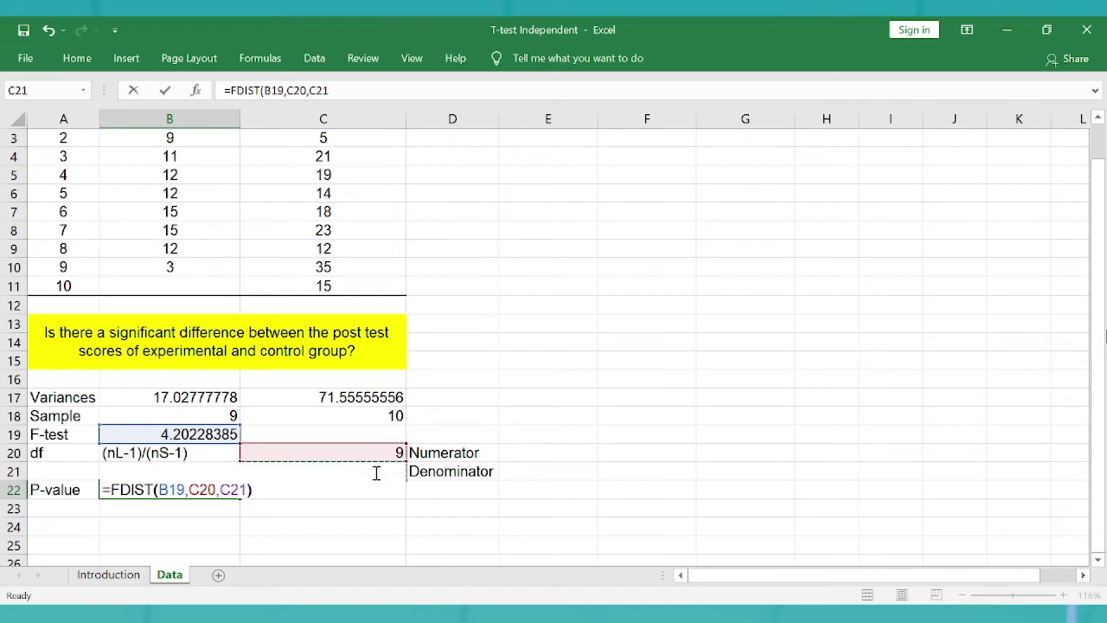
{"action": "key", "text": "Return"}
{"action": "key", "text": "Up"}
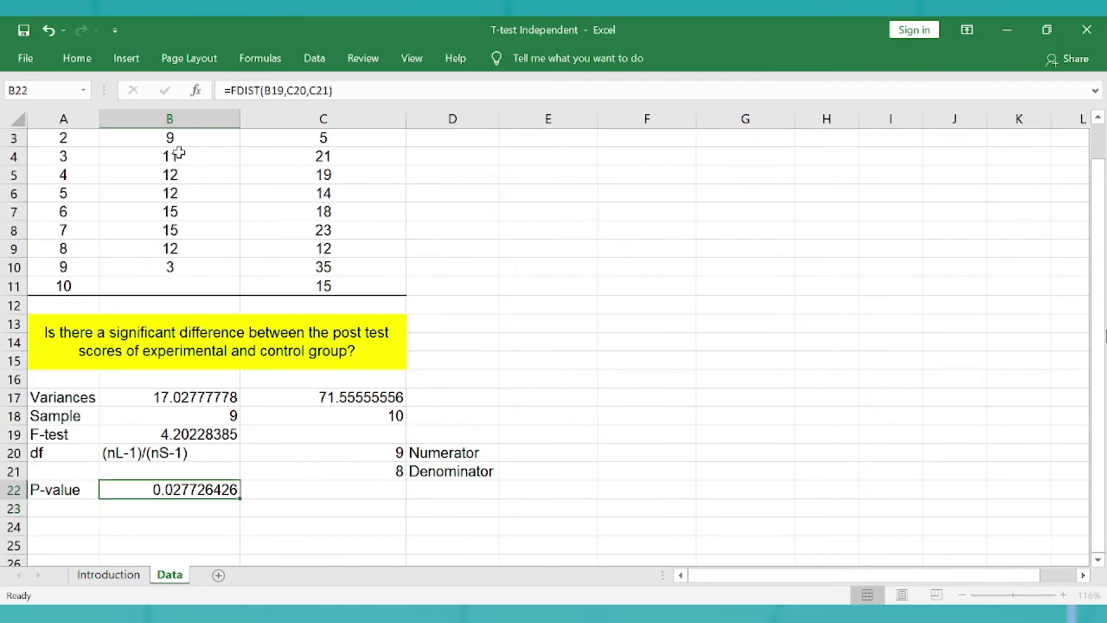
Highlight the p-value cell B22 with a yellow fill
{"action": "left_click", "coordinate": [78, 57]}
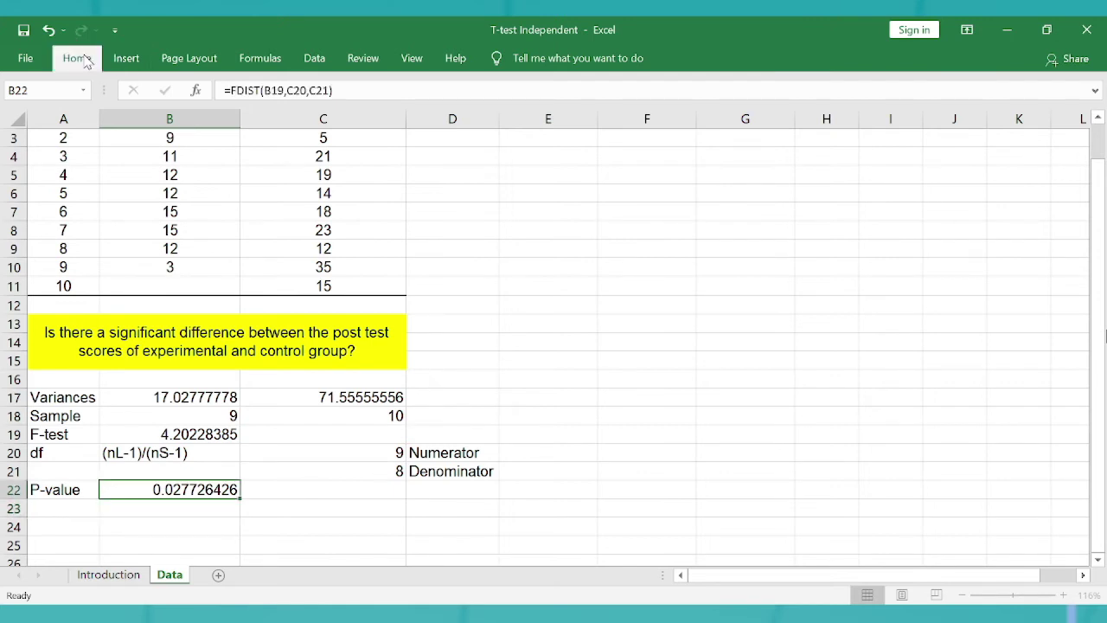
{"action": "left_click", "coordinate": [221, 124]}
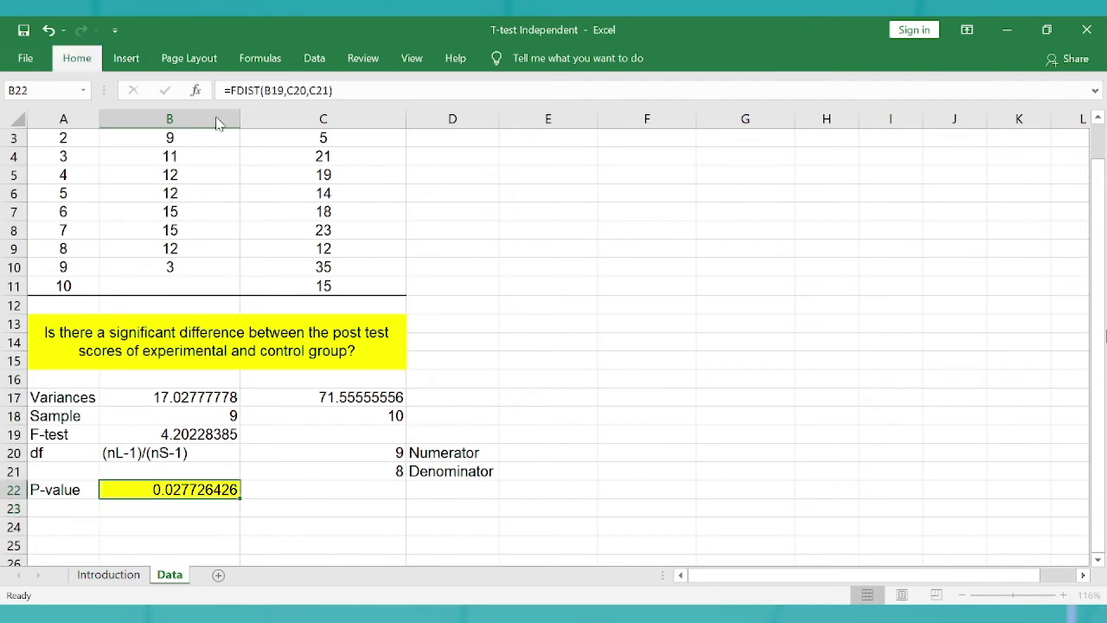
{"action": "left_click", "coordinate": [199, 491]}
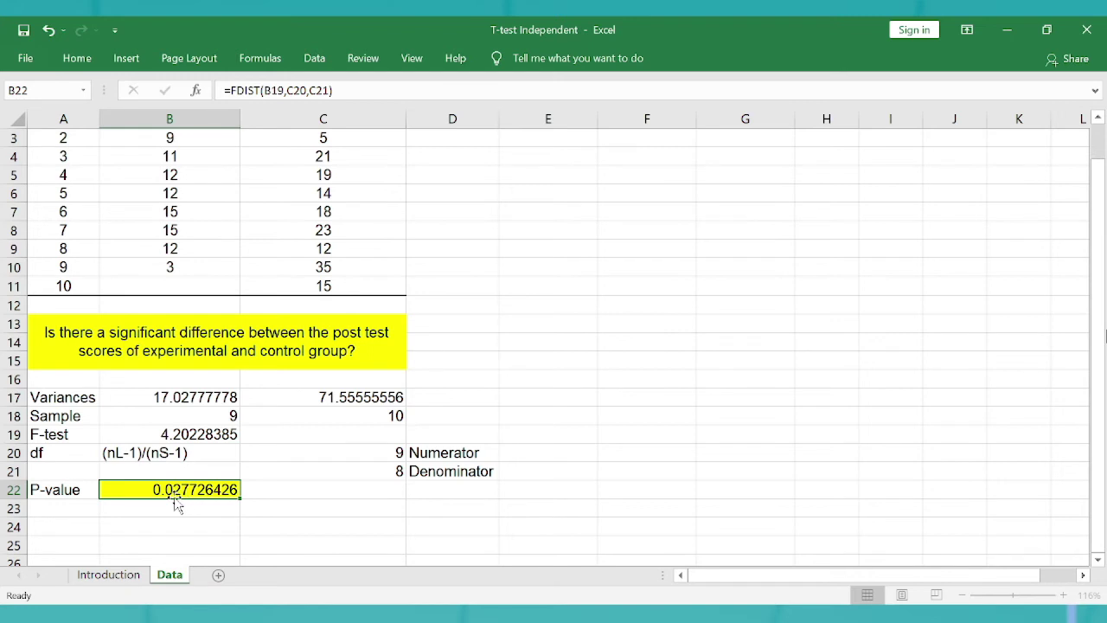
{"action": "left_click", "coordinate": [329, 491]}
{"action": "scroll", "coordinate": [338, 507], "scroll_direction": "down", "scroll_amount": 1}
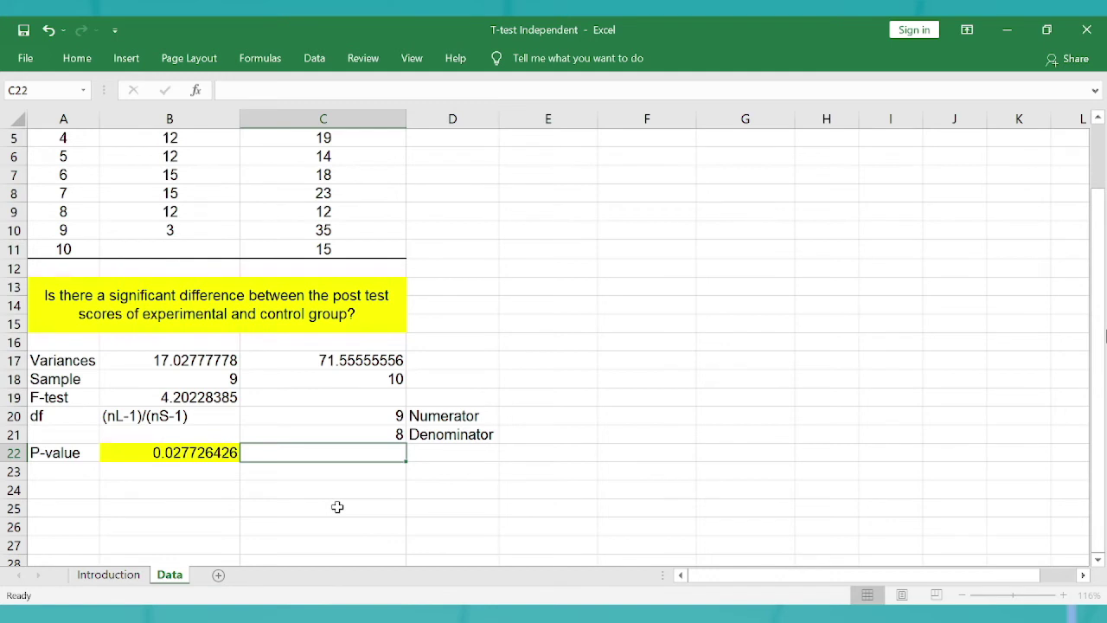
{"action": "key", "text": "Down"}
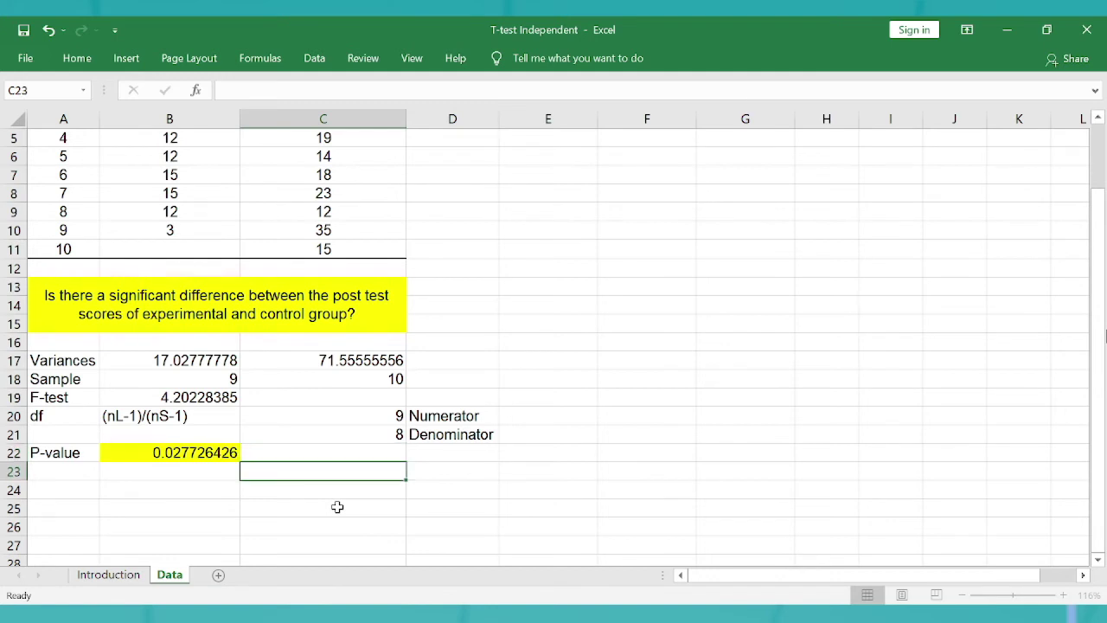
{"action": "key", "text": "Left"}
{"action": "key", "text": "Down"}
{"action": "type", "text": "T-tes"}
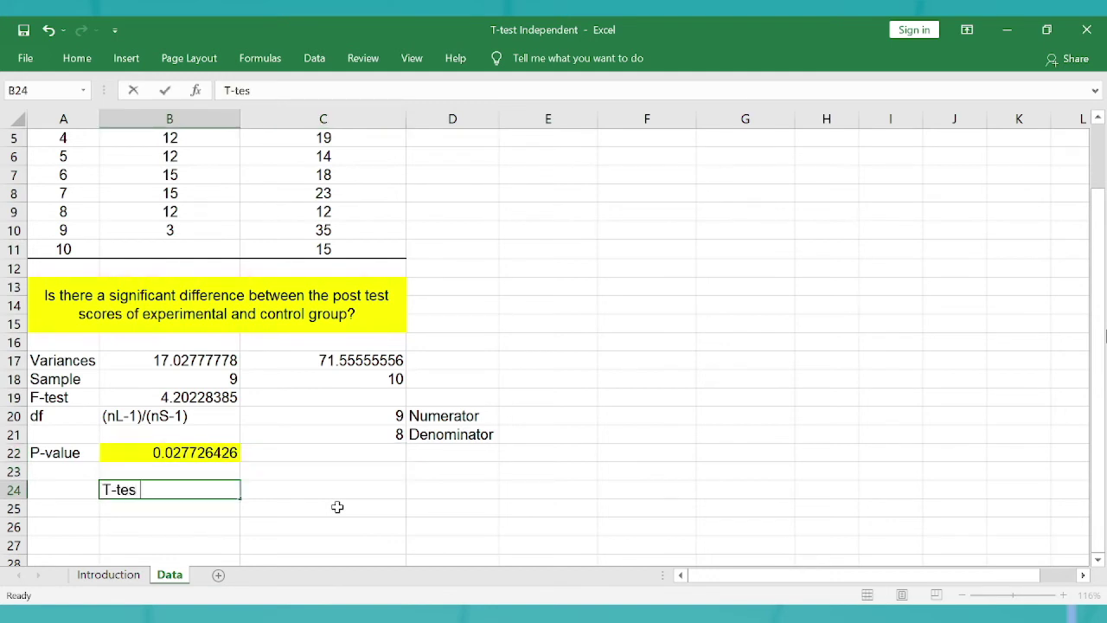
{"action": "type", "text": "t Assuming"}
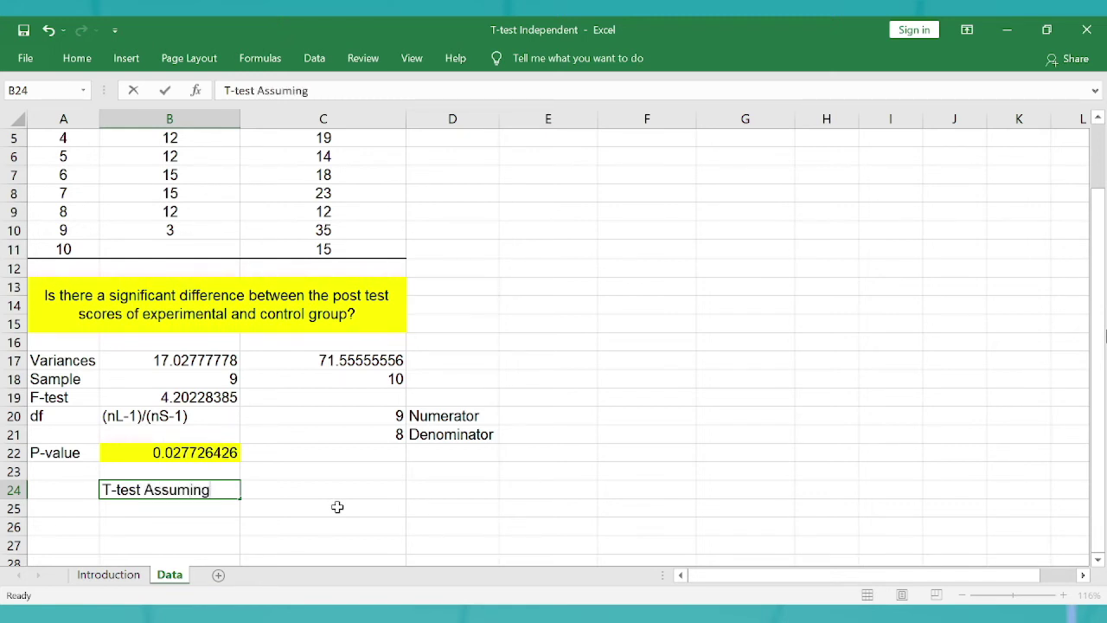
{"action": "type", "text": " Unequal Variances"}
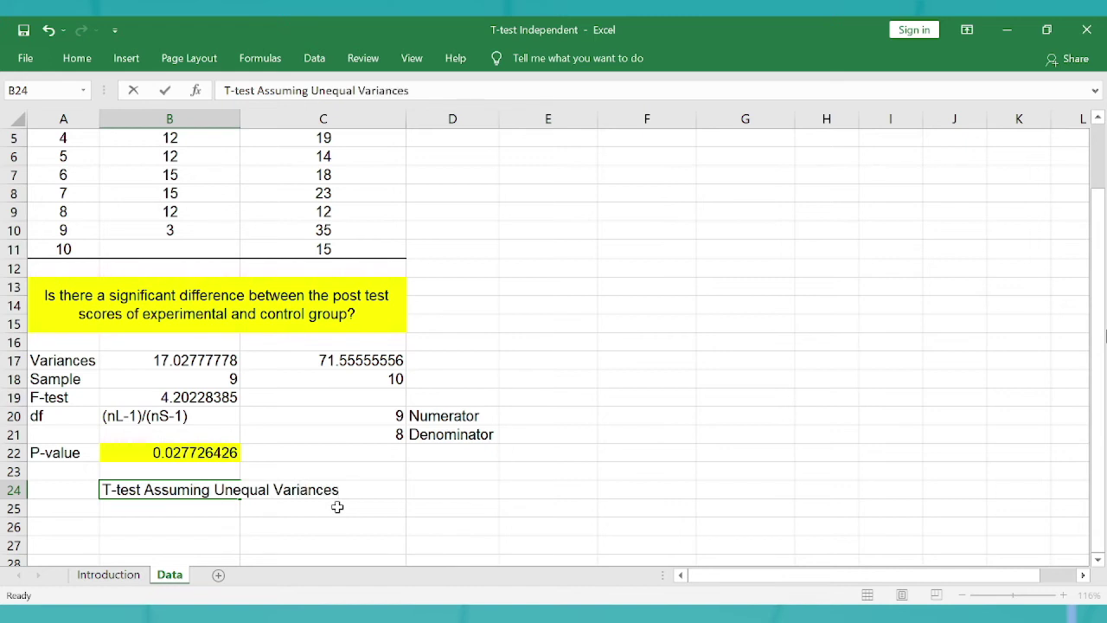
{"action": "key", "text": "ctrl+Return"}
{"action": "key", "text": "Delete"}
{"action": "key", "text": "Left"}
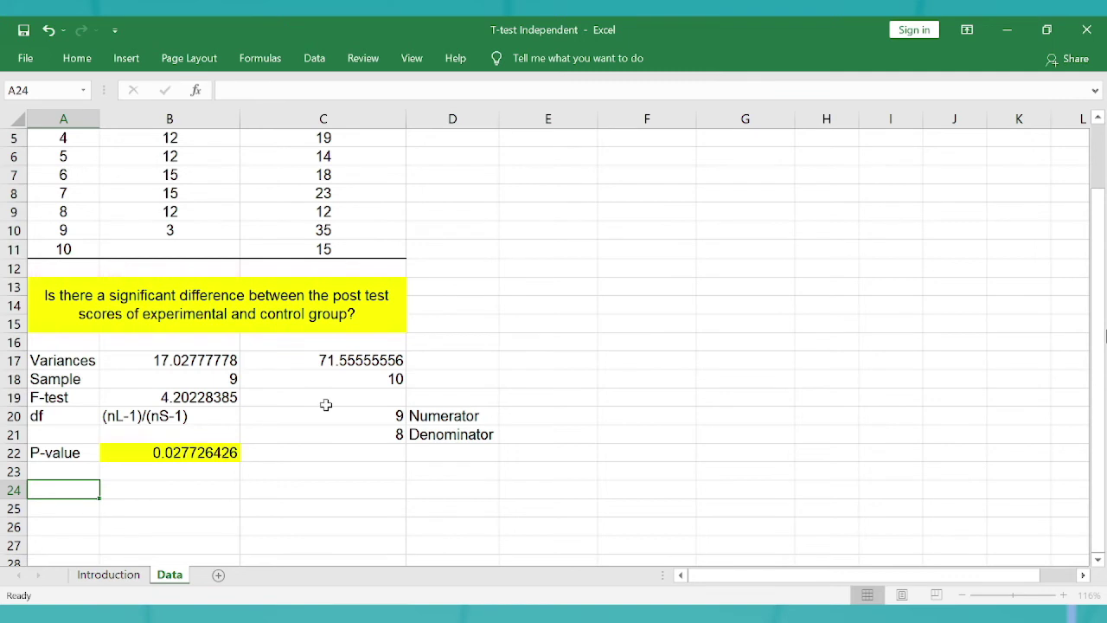
Start the t-Test: Two-Sample Assuming Unequal Variances tool from the data analysis tools
{"action": "left_click", "coordinate": [178, 450]}
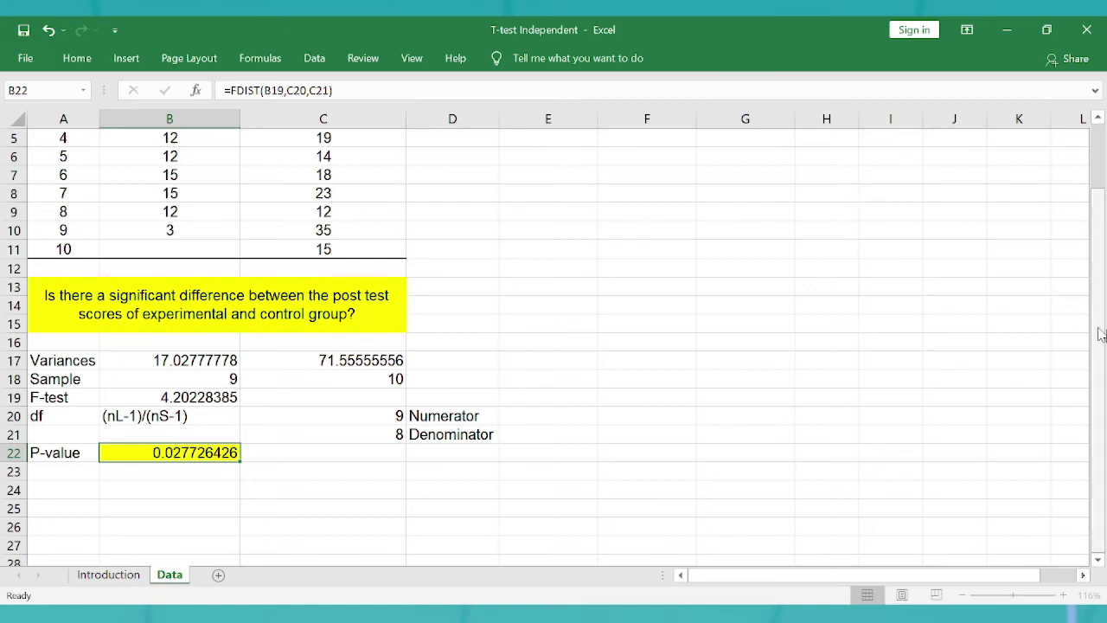
{"action": "scroll", "coordinate": [1100, 334], "scroll_direction": "up", "scroll_amount": 2}
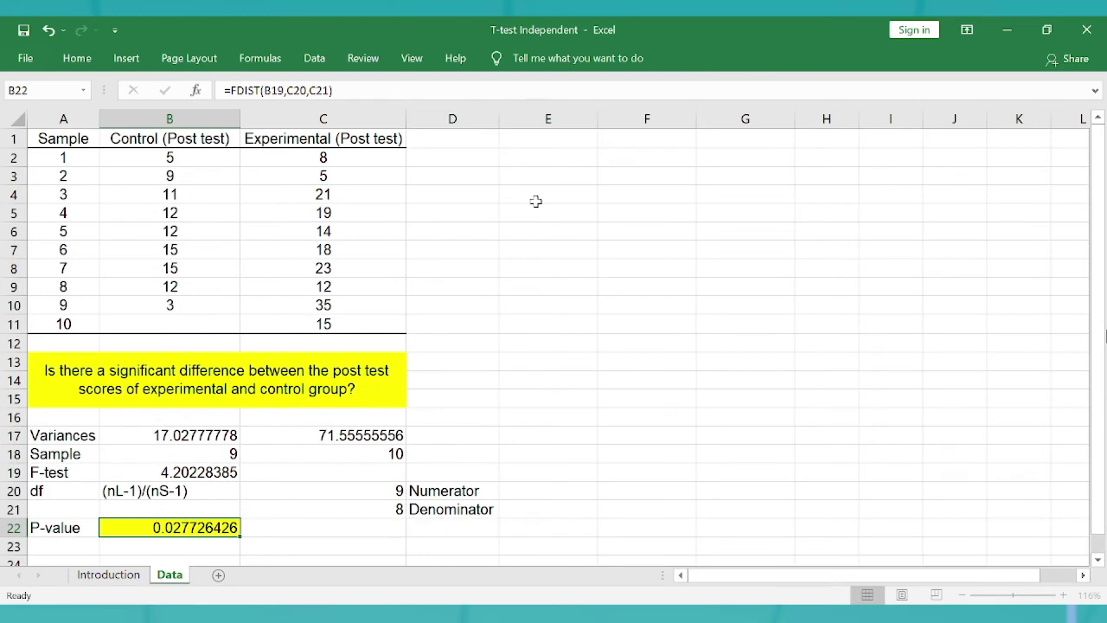
{"action": "left_click", "coordinate": [525, 156]}
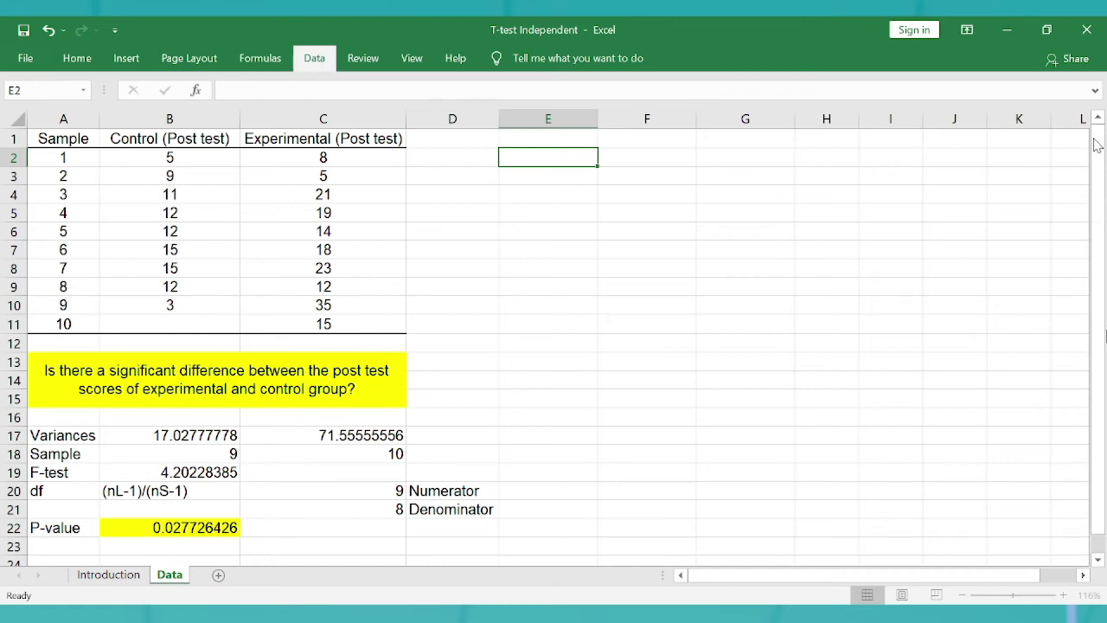
{"action": "key", "text": "ctrl+F1"}
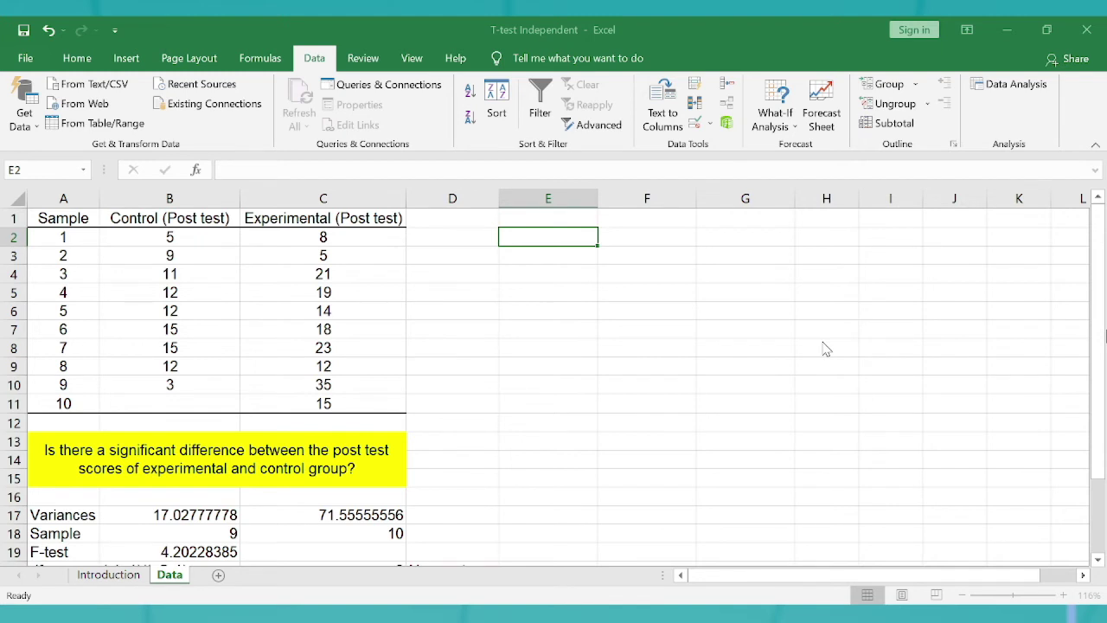
{"action": "key", "text": "alt+a"}
{"action": "key", "text": "y"}
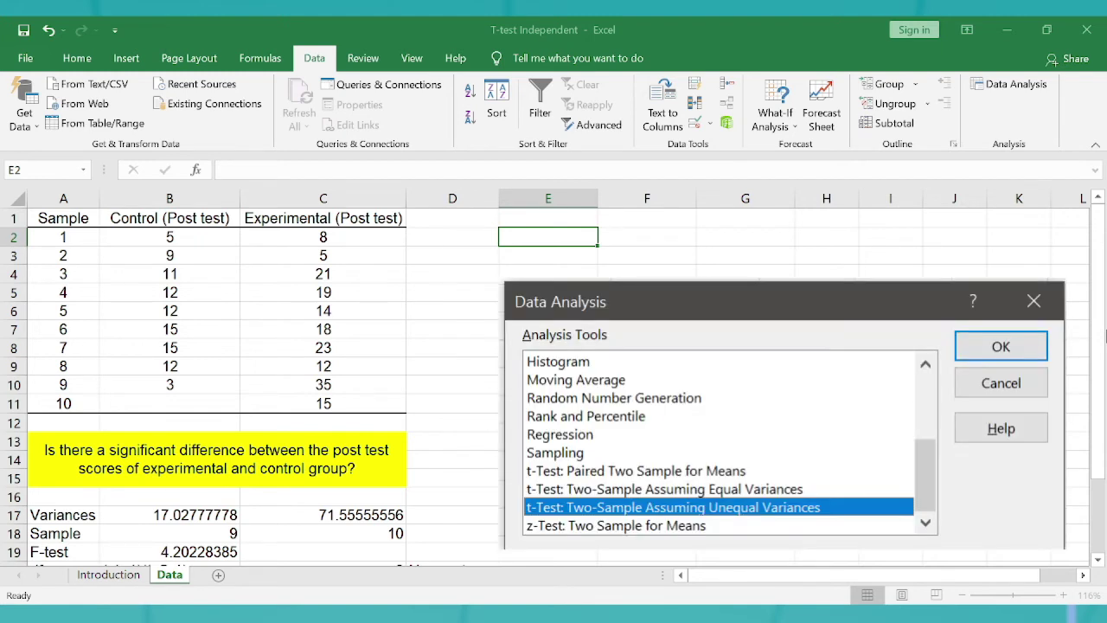
{"action": "key", "text": "Return"}
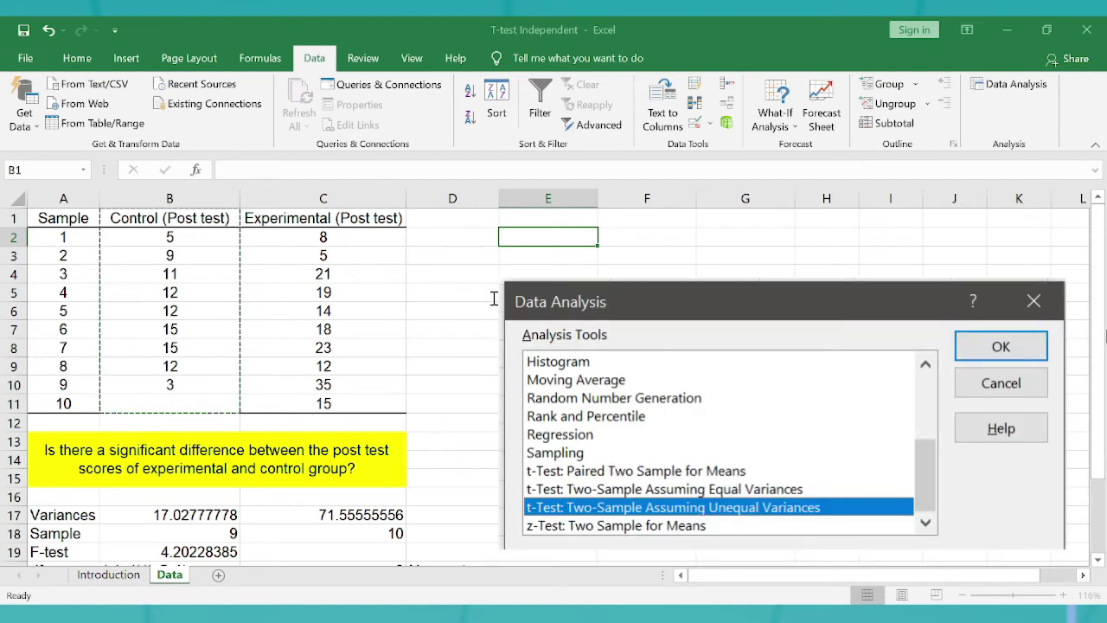
Run the t-test on B1:B11 and C1:C11 with labels, alpha 0.05 and the output placed from cell E2
{"action": "left_click_drag", "start_coordinate": [169, 218], "coordinate": [197, 382]}
{"action": "key", "text": "Tab"}
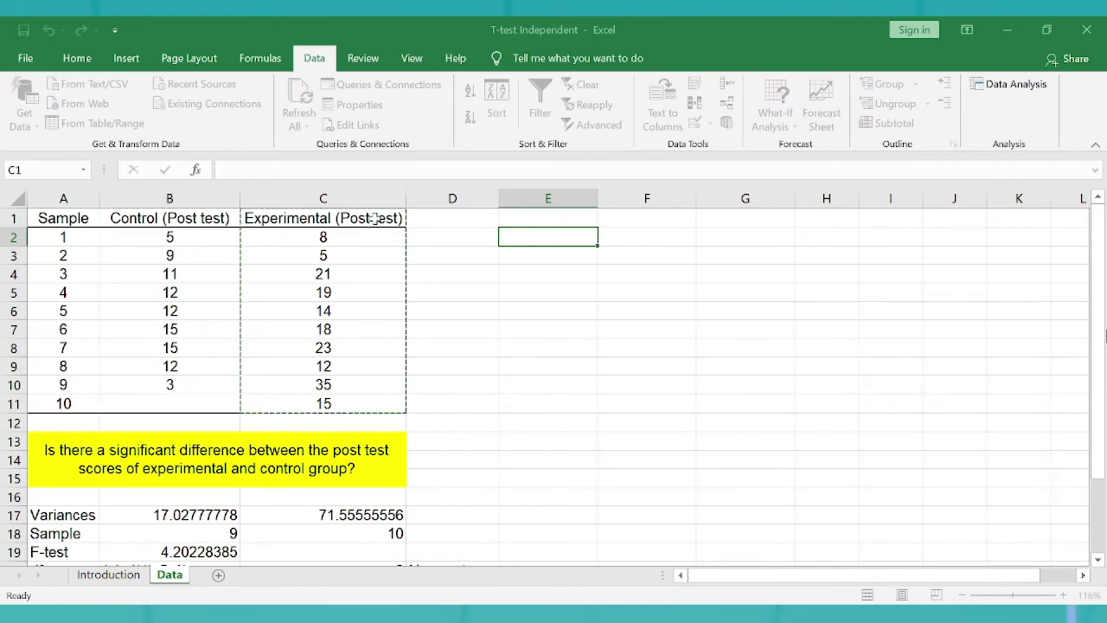
{"action": "left_click_drag", "start_coordinate": [374, 216], "coordinate": [349, 409]}
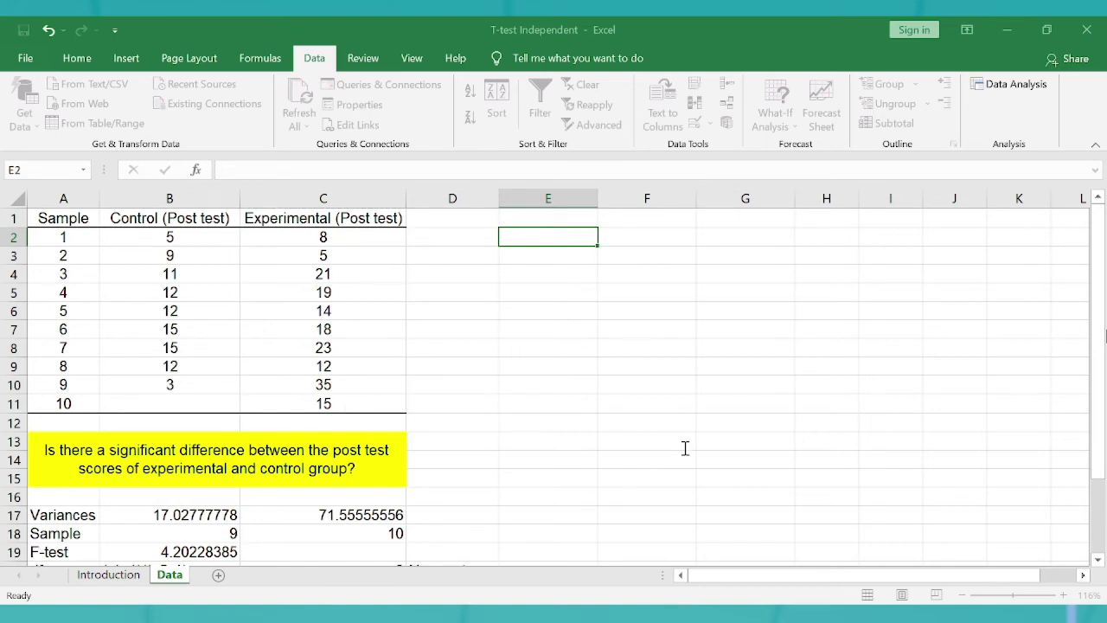
{"action": "left_click", "coordinate": [541, 215]}
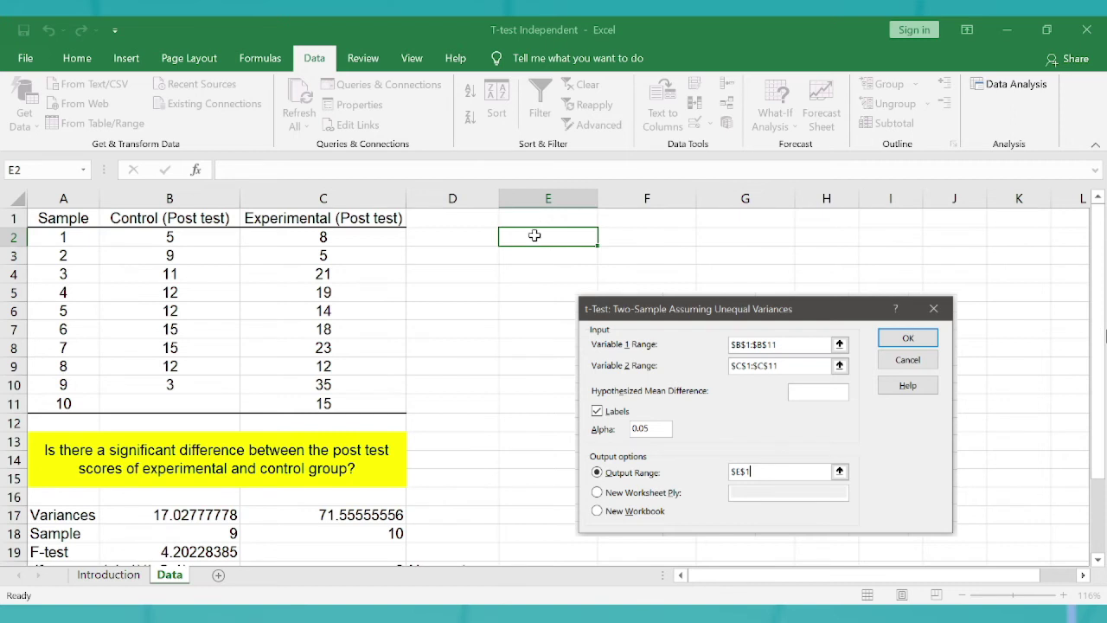
{"action": "left_click", "coordinate": [534, 236]}
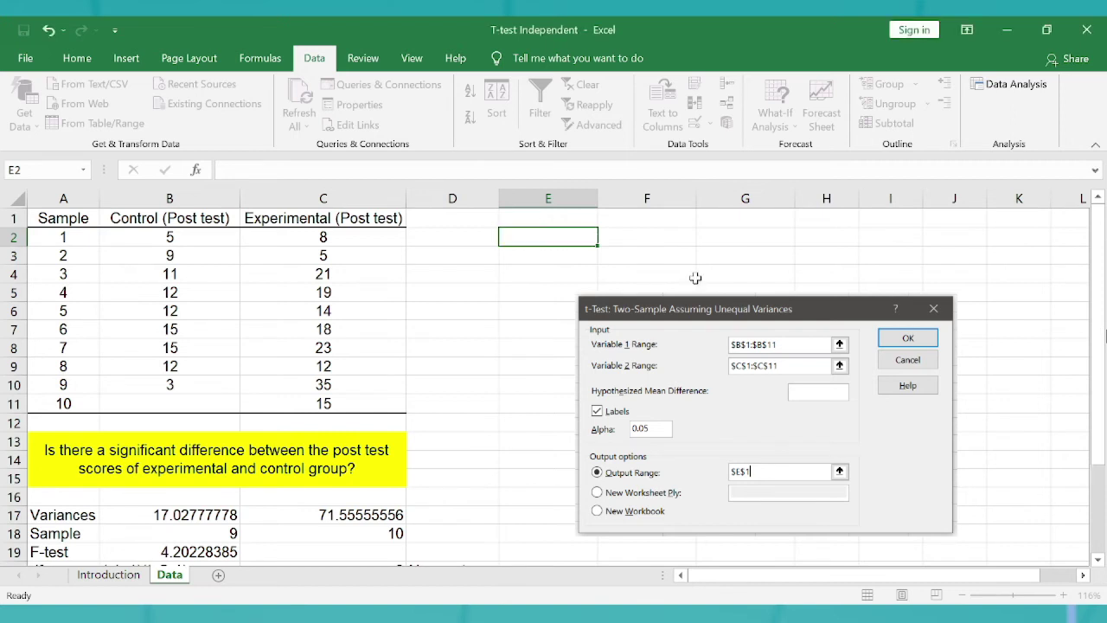
{"action": "key", "text": "Return"}
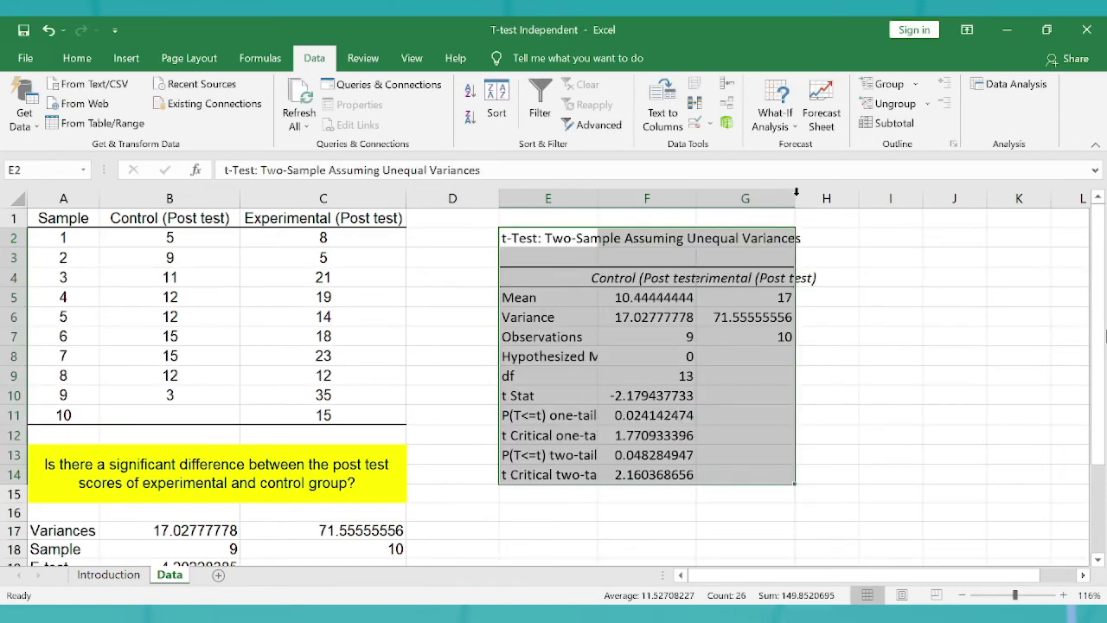
Autofit columns G and E to the contents of the t-test output table
{"action": "double_click", "coordinate": [796, 198]}
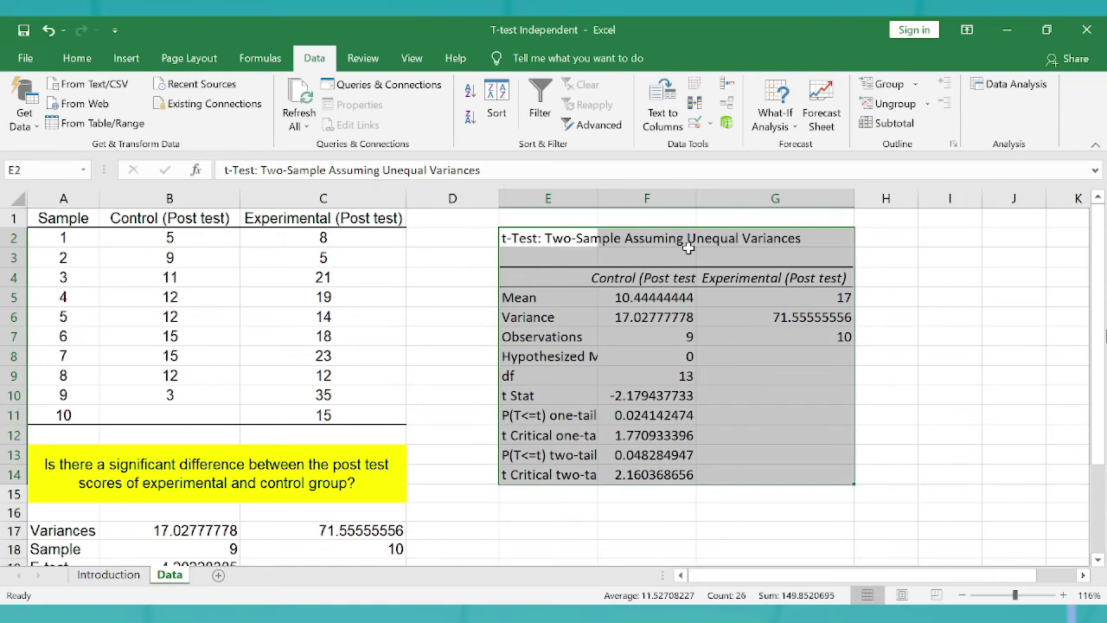
{"action": "double_click", "coordinate": [598, 198]}
{"action": "left_click", "coordinate": [622, 336]}
Examine the t-test output: both groups' means, variances and observations, the hypothesized mean difference, df and t Stat
{"action": "scroll", "coordinate": [719, 343], "scroll_direction": "up", "scroll_amount": 3}
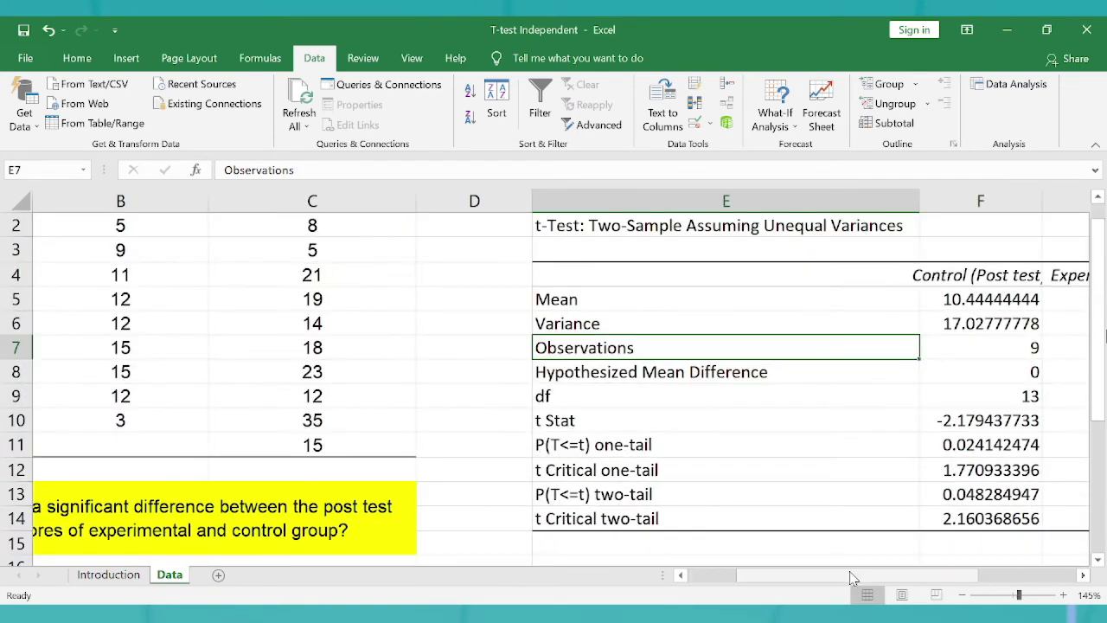
{"action": "left_click_drag", "start_coordinate": [852, 578], "coordinate": [957, 574]}
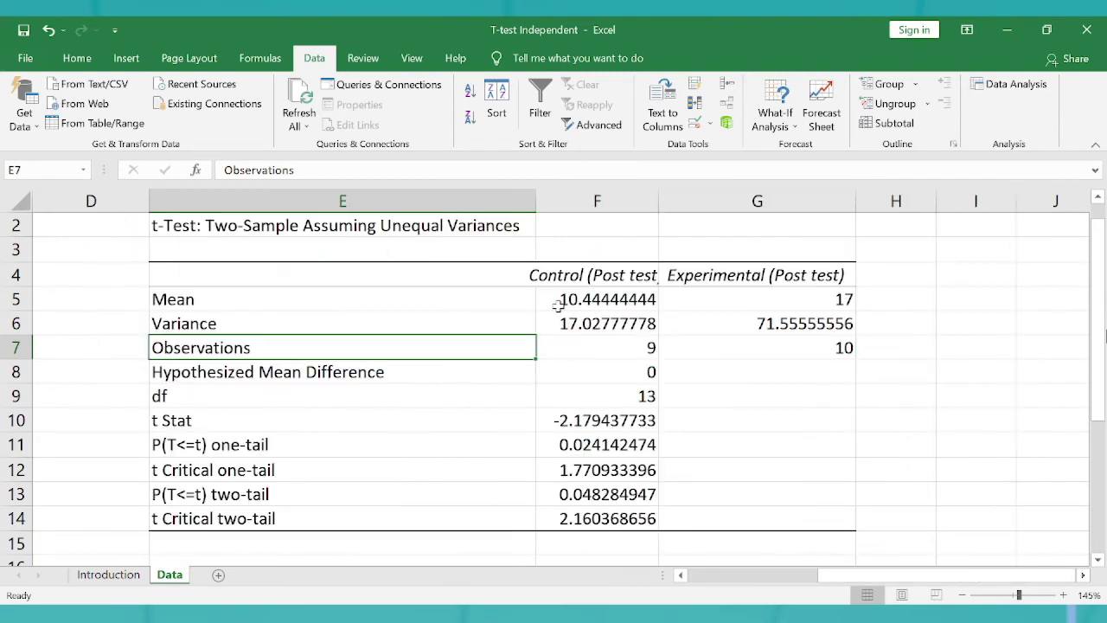
{"action": "left_click_drag", "start_coordinate": [435, 296], "coordinate": [593, 297]}
{"action": "left_click", "coordinate": [595, 297]}
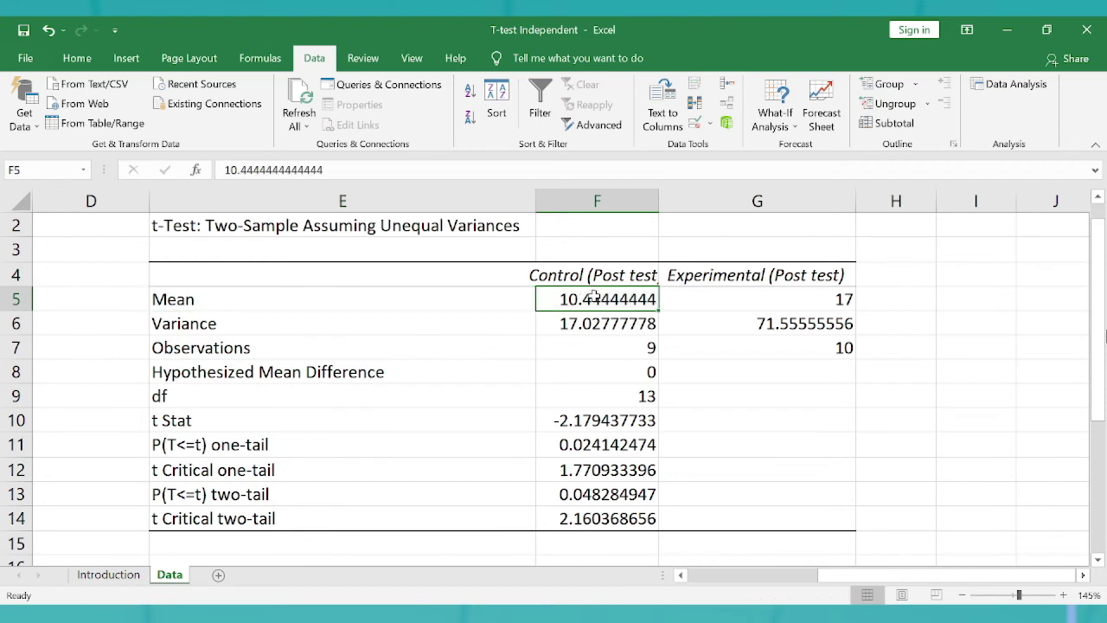
{"action": "left_click", "coordinate": [729, 298]}
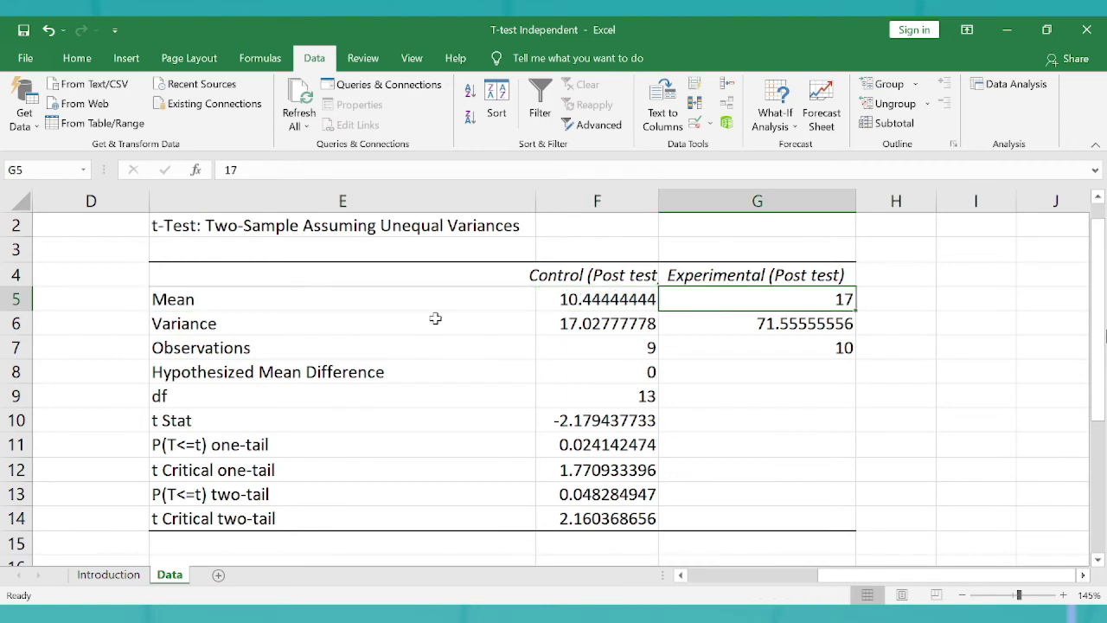
{"action": "left_click", "coordinate": [715, 319]}
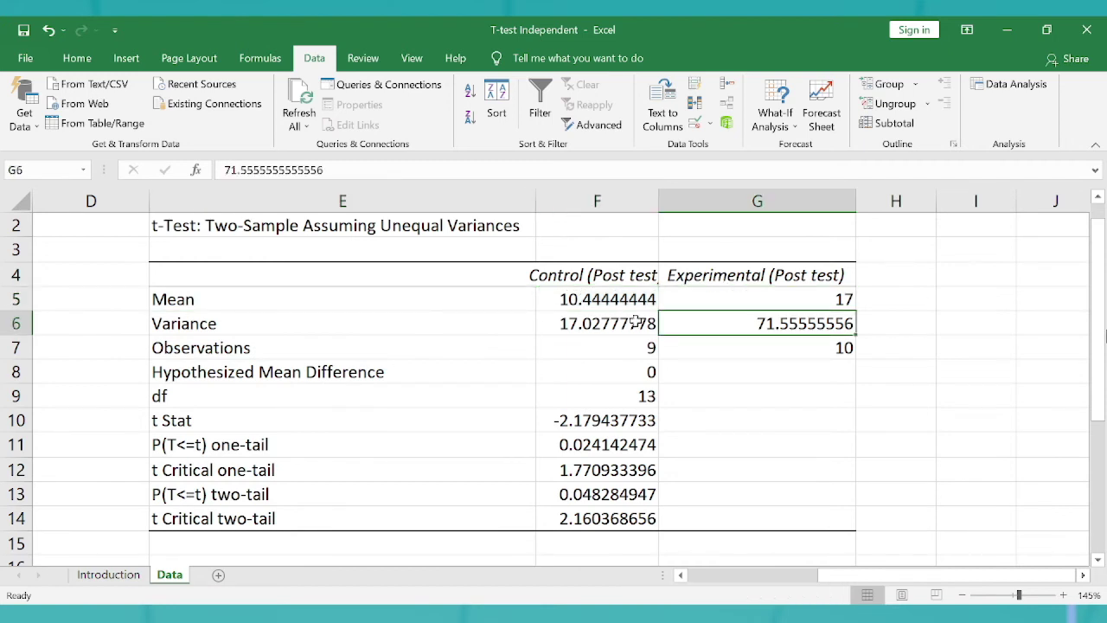
{"action": "left_click", "coordinate": [588, 347]}
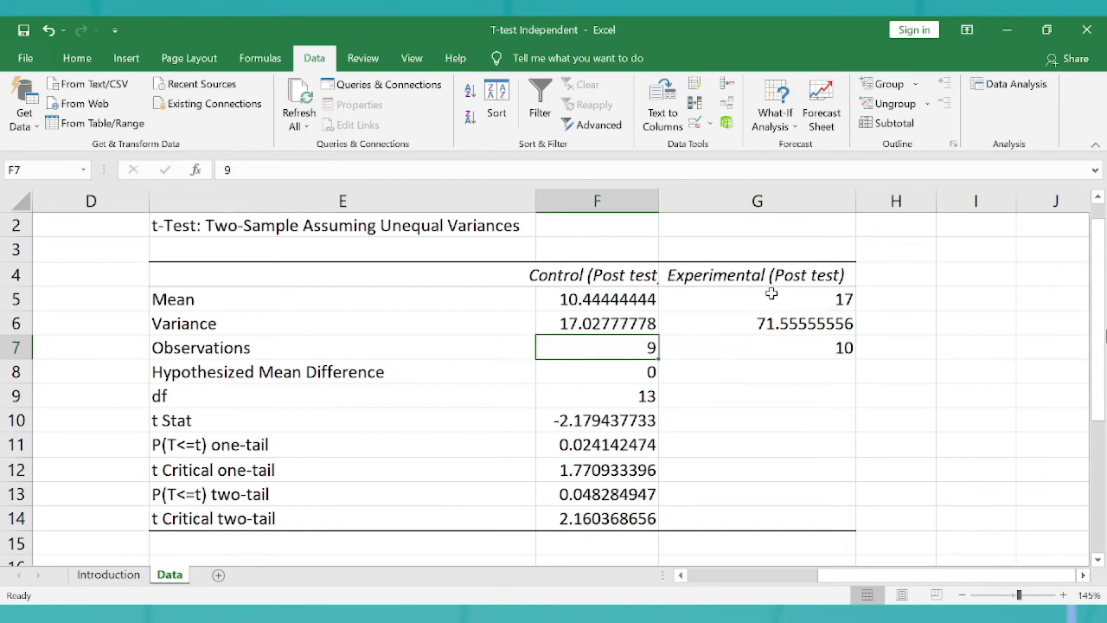
{"action": "left_click", "coordinate": [740, 343]}
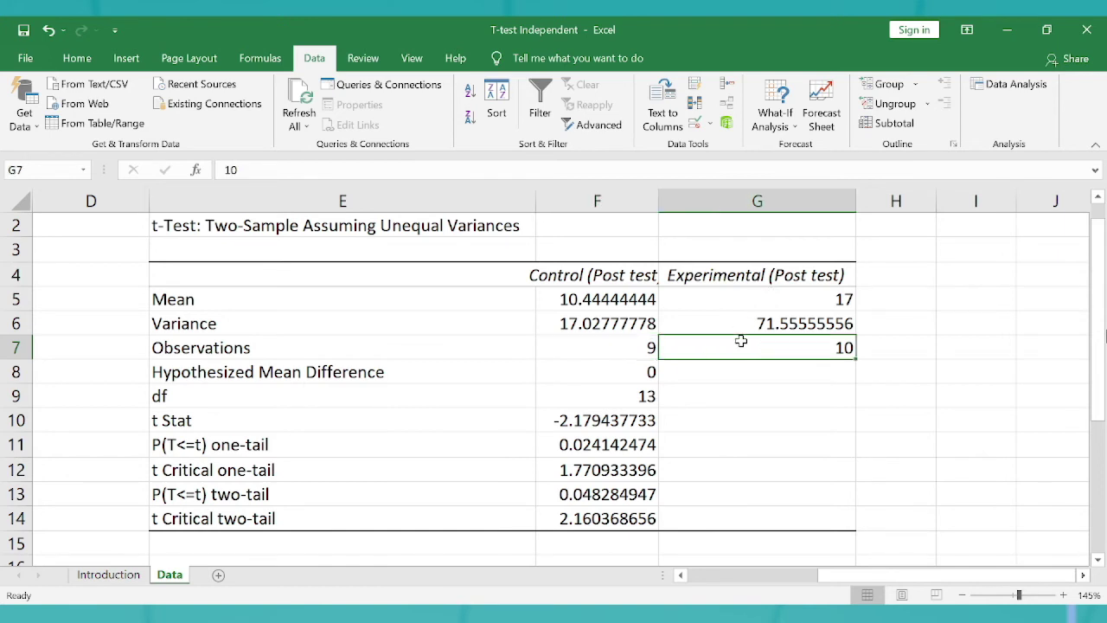
{"action": "left_click", "coordinate": [634, 374]}
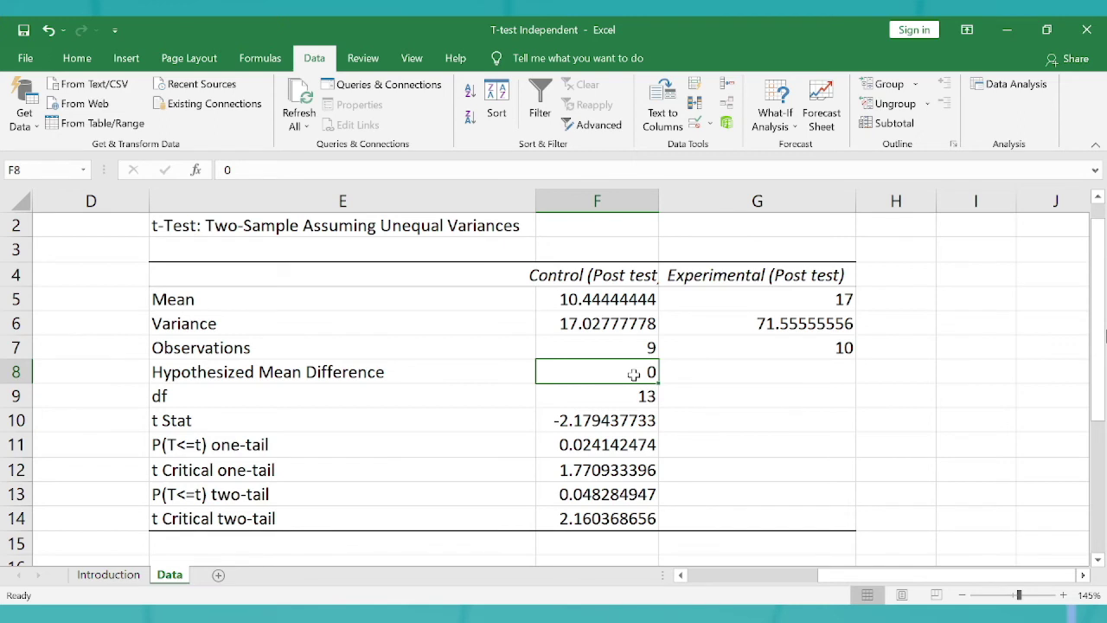
{"action": "left_click", "coordinate": [601, 395]}
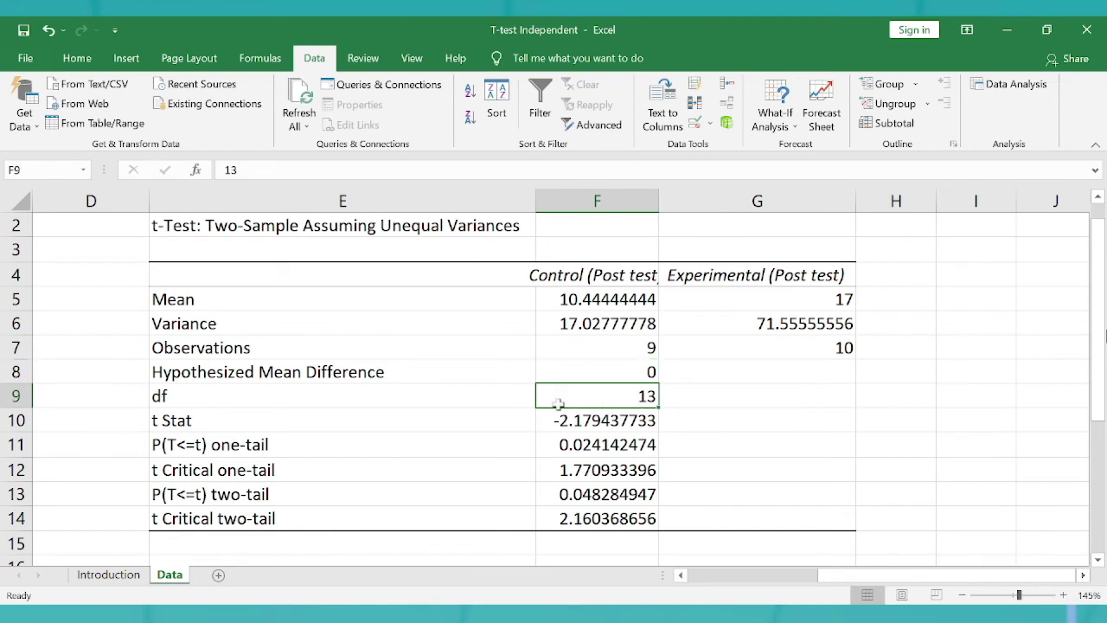
{"action": "left_click", "coordinate": [588, 421]}
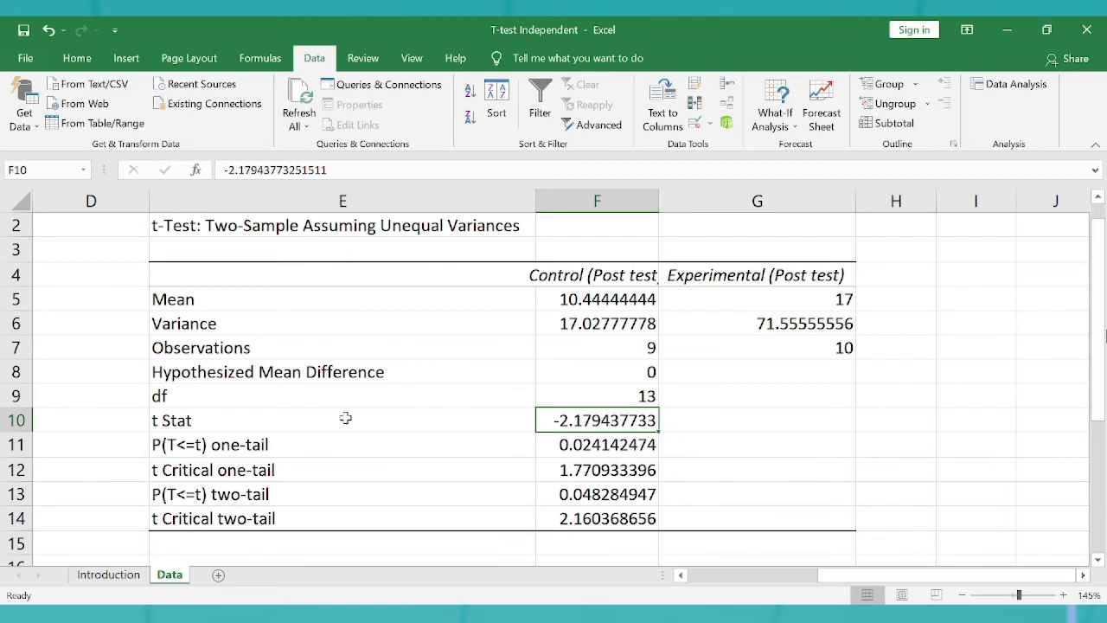
Highlight the two-tailed p-value row, E13:F13, with a yellow fill
{"action": "left_click", "coordinate": [586, 494]}
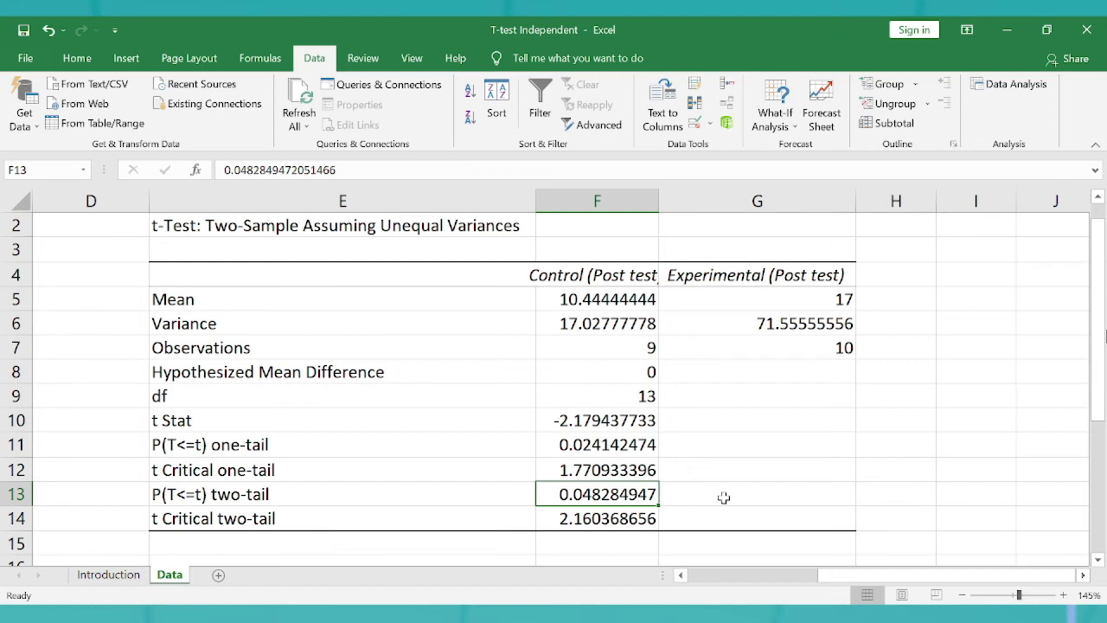
{"action": "key", "text": "Left"}
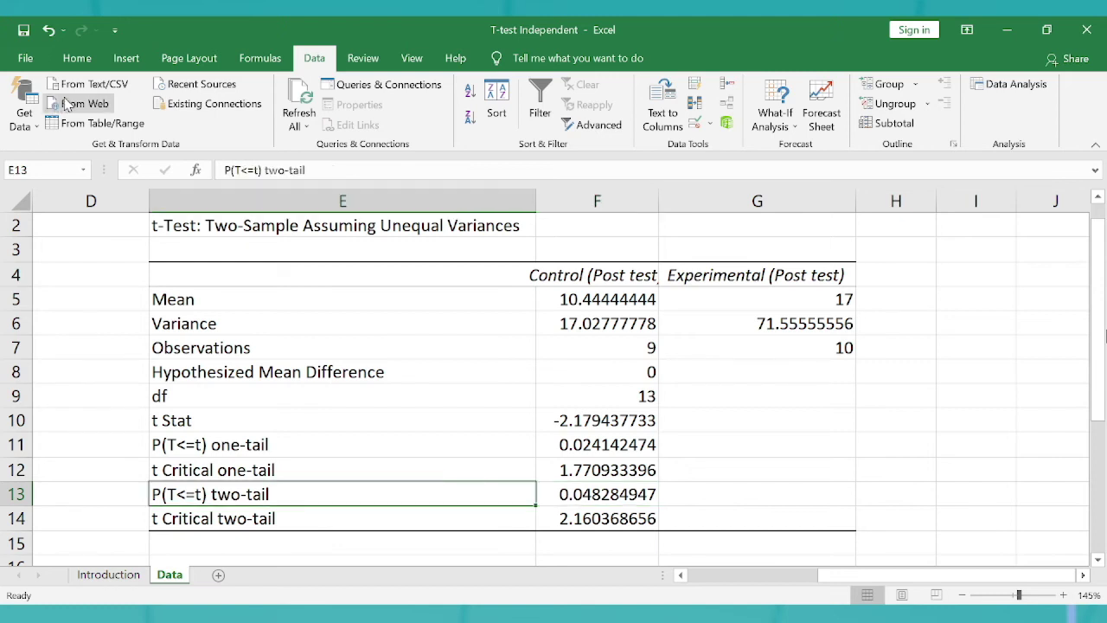
{"action": "key", "text": "shift+Right"}
{"action": "left_click", "coordinate": [76, 58]}
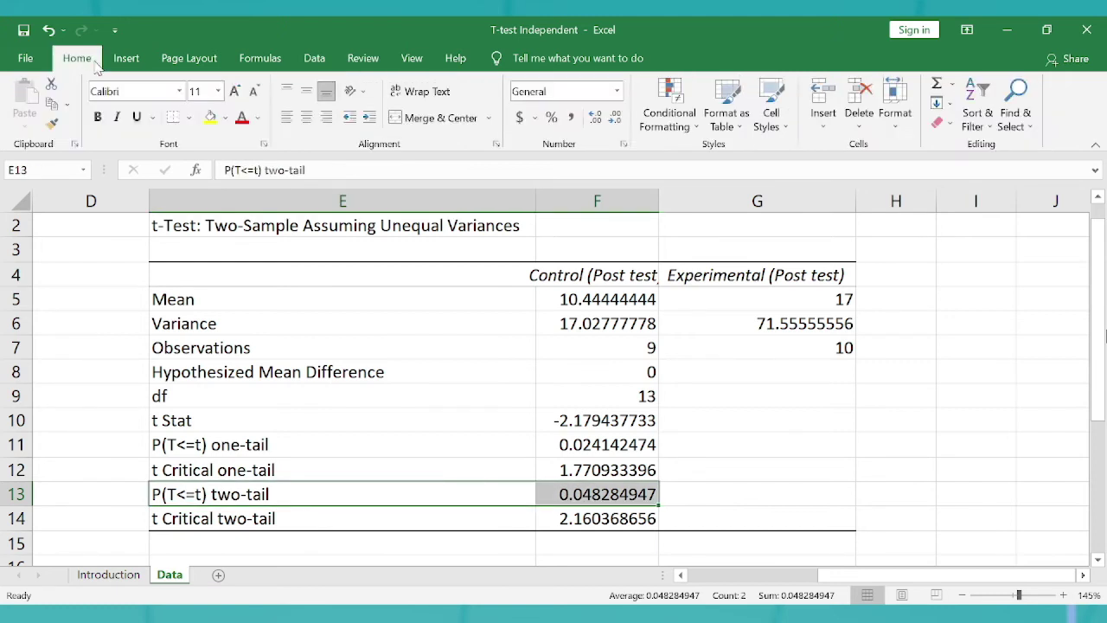
{"action": "left_click", "coordinate": [216, 123]}
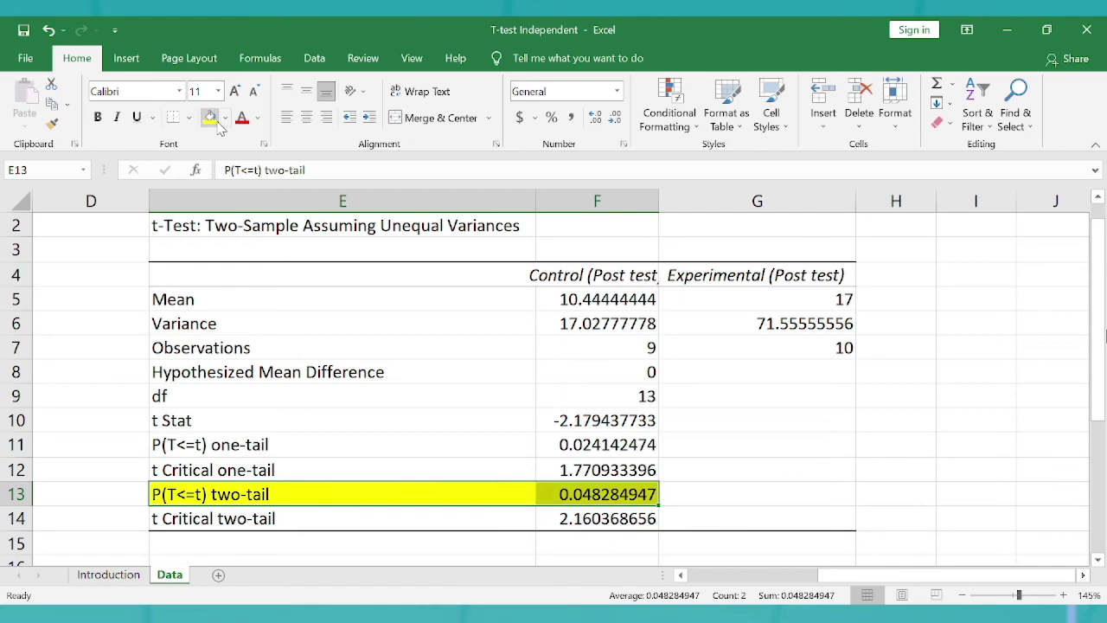
Review the highlighted two-tailed p-value against the research question and the experimental post-test scores
{"action": "key", "text": "Right"}
{"action": "left_click", "coordinate": [370, 417]}
{"action": "scroll", "coordinate": [370, 417], "scroll_direction": "down", "scroll_amount": 3}
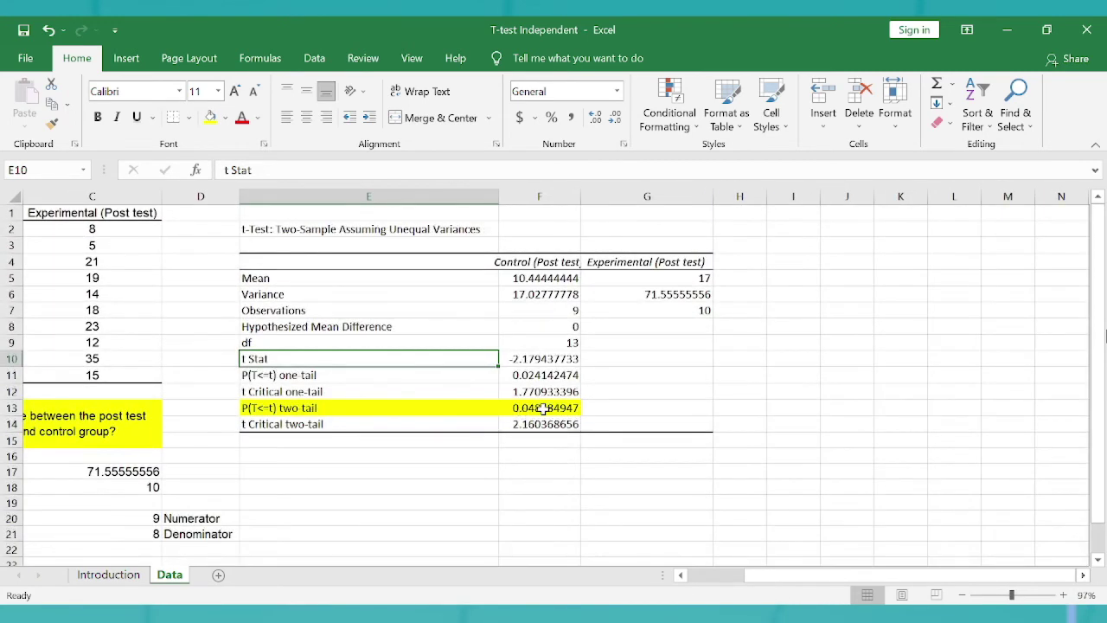
{"action": "left_click_drag", "start_coordinate": [543, 409], "coordinate": [459, 412]}
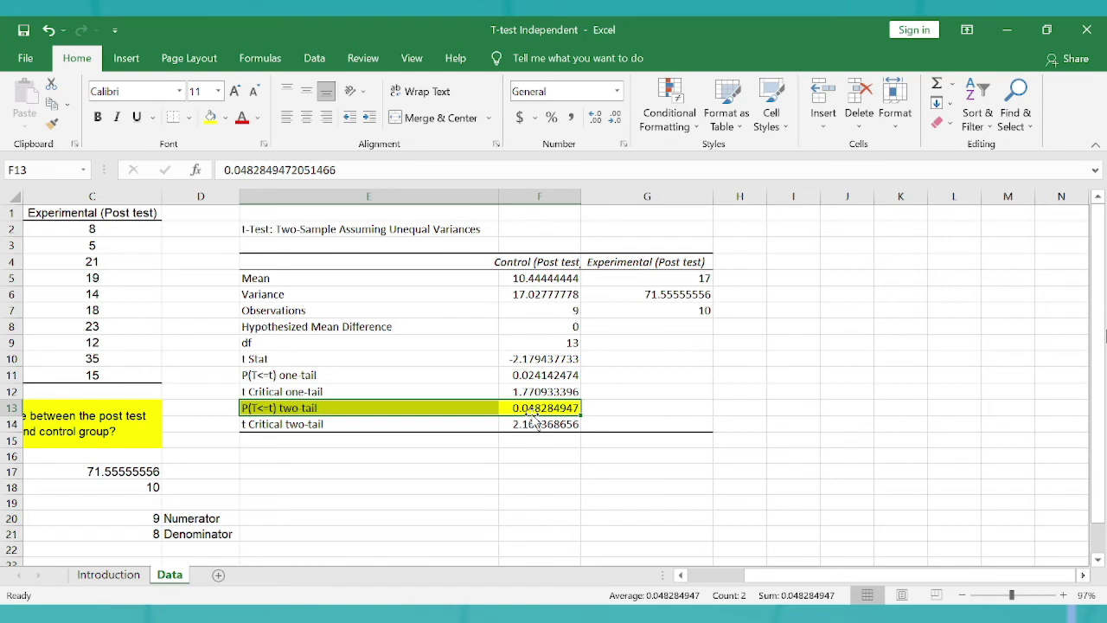
{"action": "key", "text": "Home"}
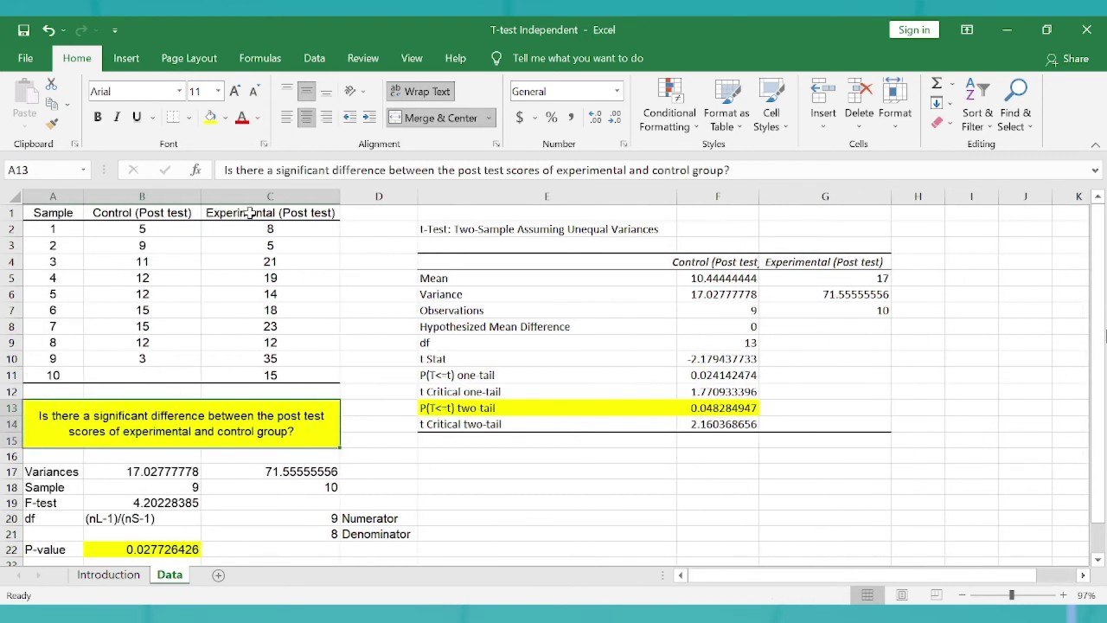
{"action": "left_click_drag", "start_coordinate": [249, 212], "coordinate": [283, 378]}
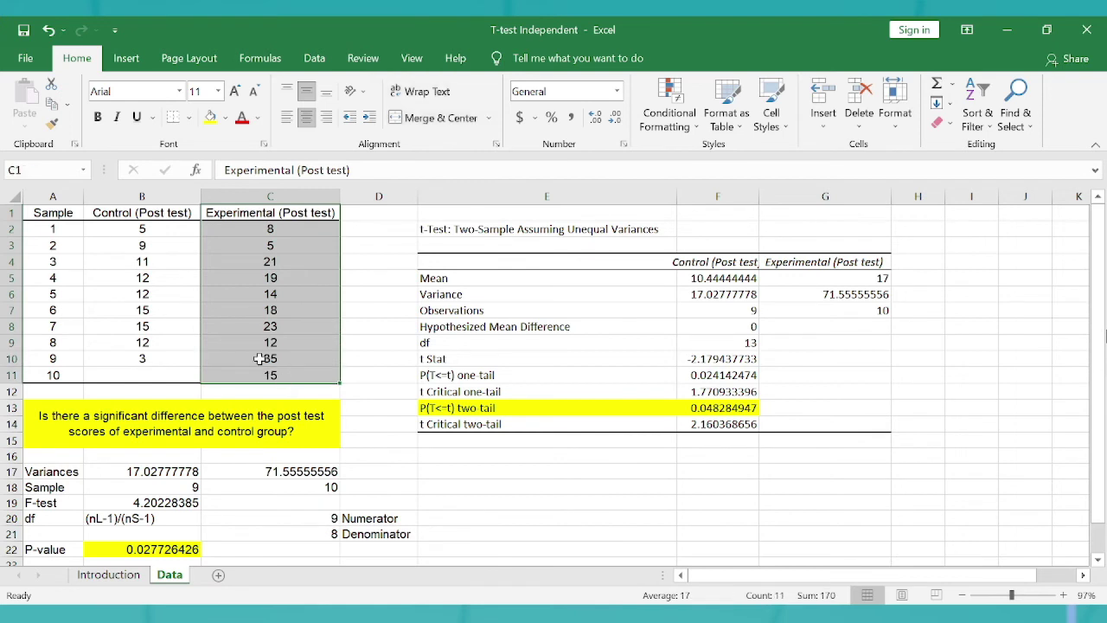
Compare the control group's post-test scores and mean with the experimental group's mean in the t-test output
{"action": "left_click_drag", "start_coordinate": [161, 212], "coordinate": [164, 377]}
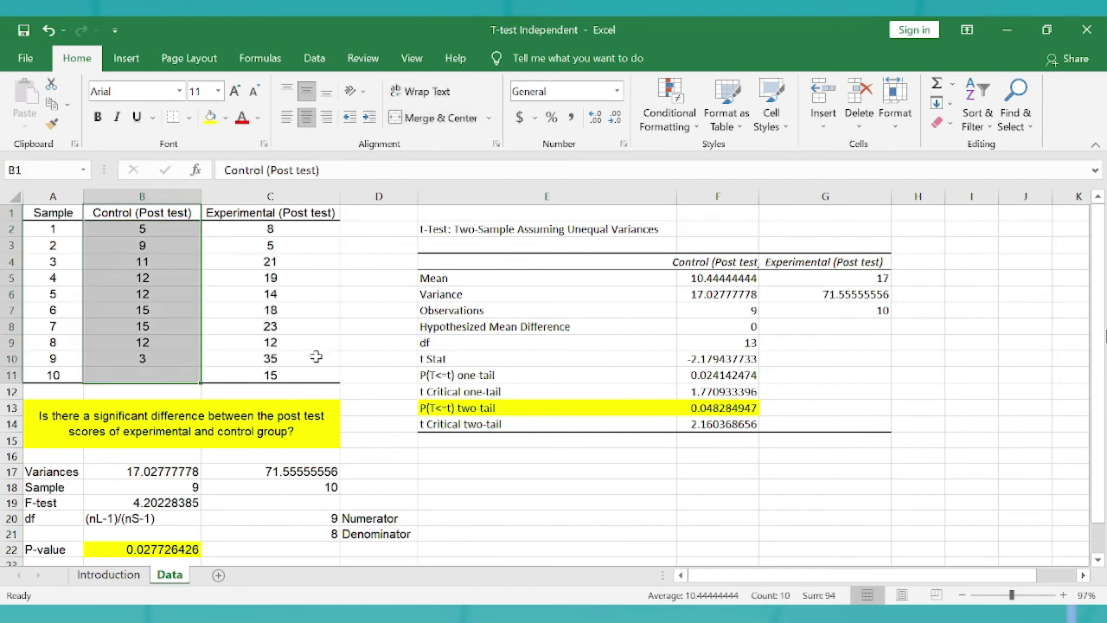
{"action": "left_click", "coordinate": [707, 278]}
{"action": "scroll", "coordinate": [707, 278], "scroll_direction": "up", "scroll_amount": 5}
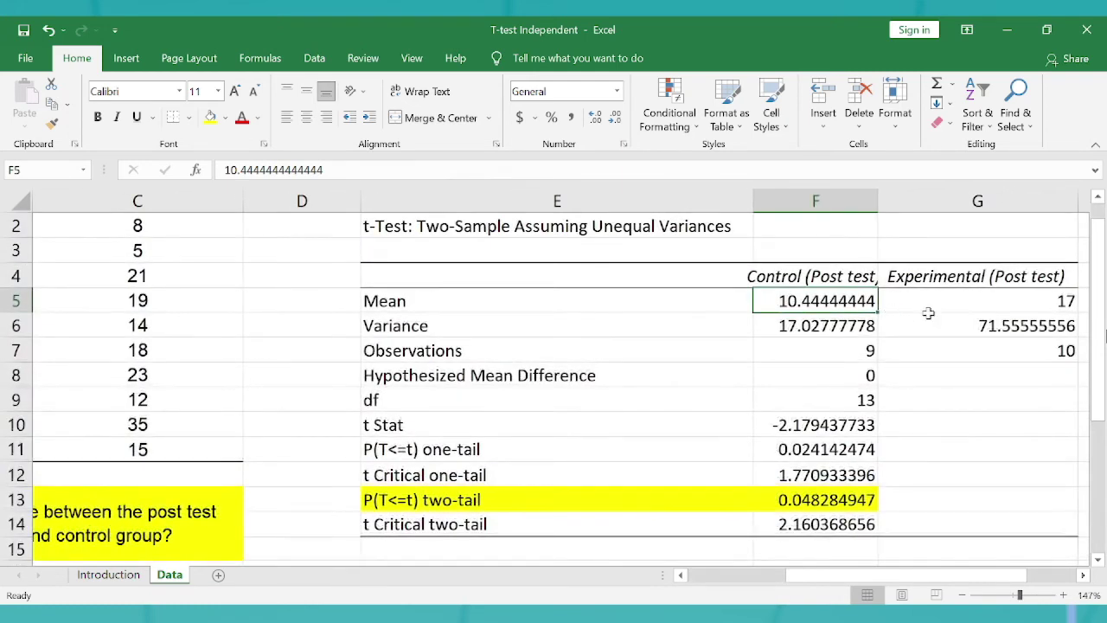
{"action": "left_click", "coordinate": [951, 304]}
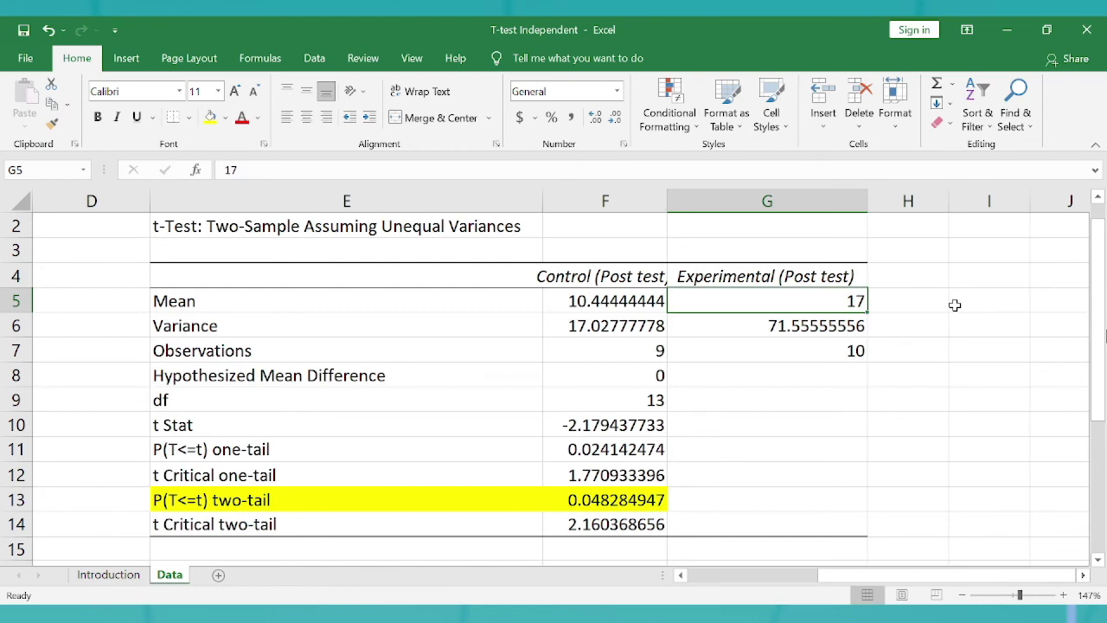
{"action": "key", "text": "Left"}
{"action": "scroll", "coordinate": [955, 304], "scroll_direction": "down", "scroll_amount": 4}
{"action": "key", "text": "Left"}
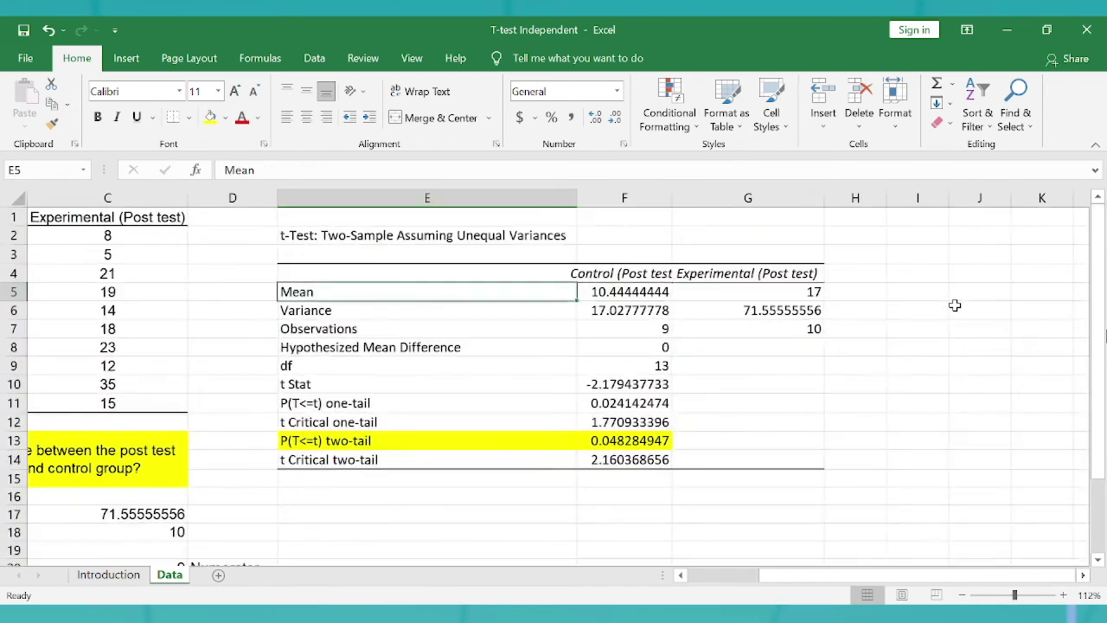
{"action": "key", "text": "Left"}
{"action": "key", "text": "Left"}
{"action": "key", "text": "Left"}
{"action": "key", "text": "Left"}
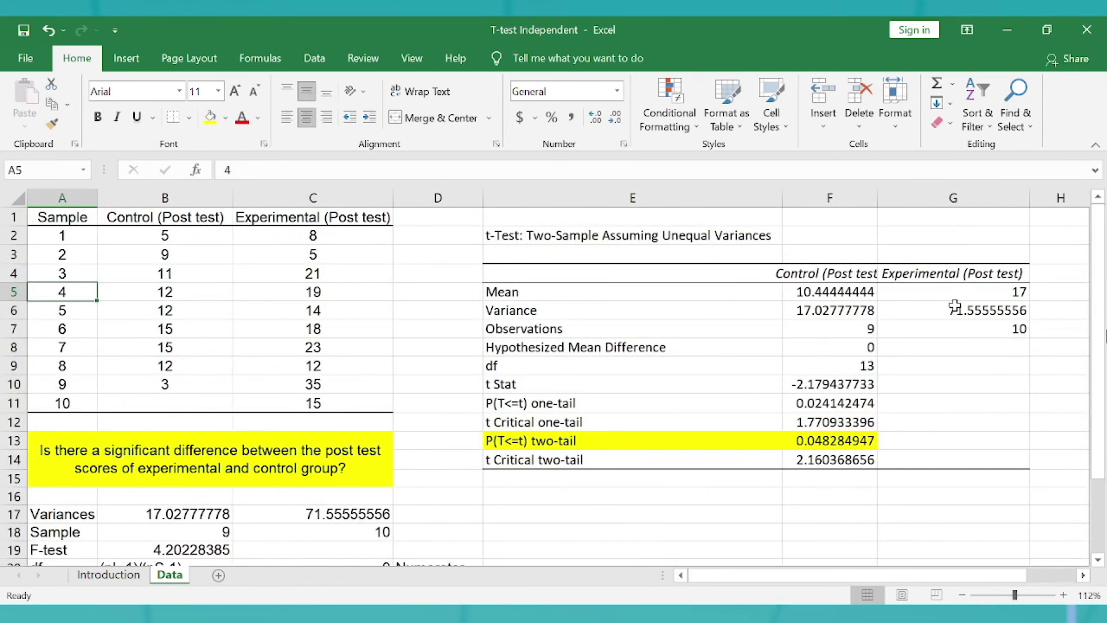
{"action": "left_click", "coordinate": [1003, 292]}
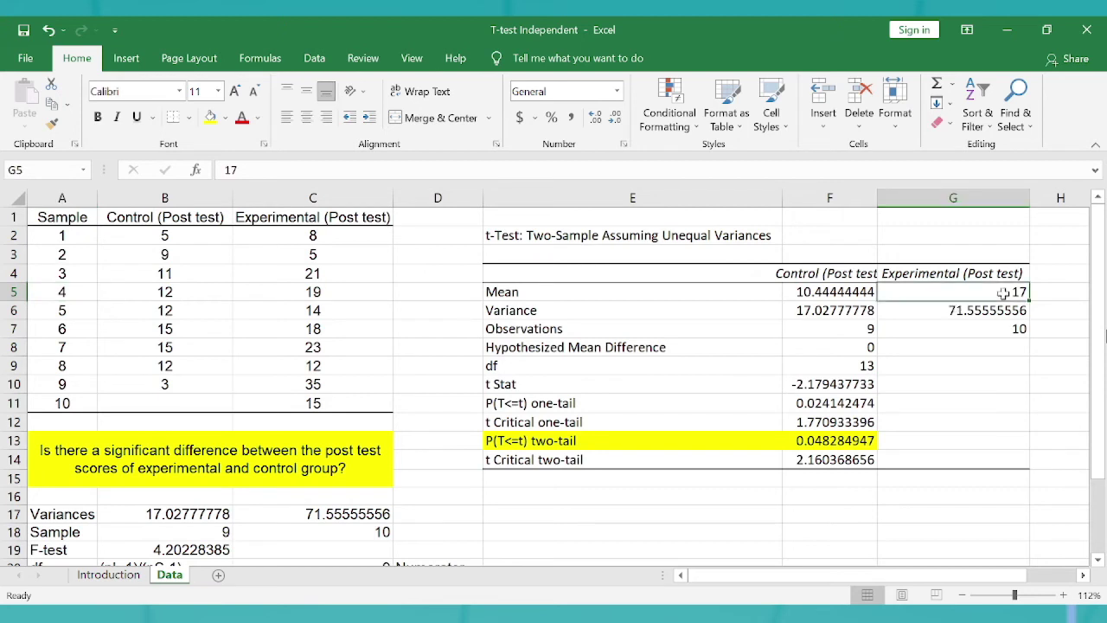
Start a summary table beside the t-test output by entering the heading Group in cell I3
{"action": "key", "text": "shift+Left"}
{"action": "key", "text": "Right"}
{"action": "key", "text": "Right"}
{"action": "key", "text": "Right"}
{"action": "key", "text": "Right"}
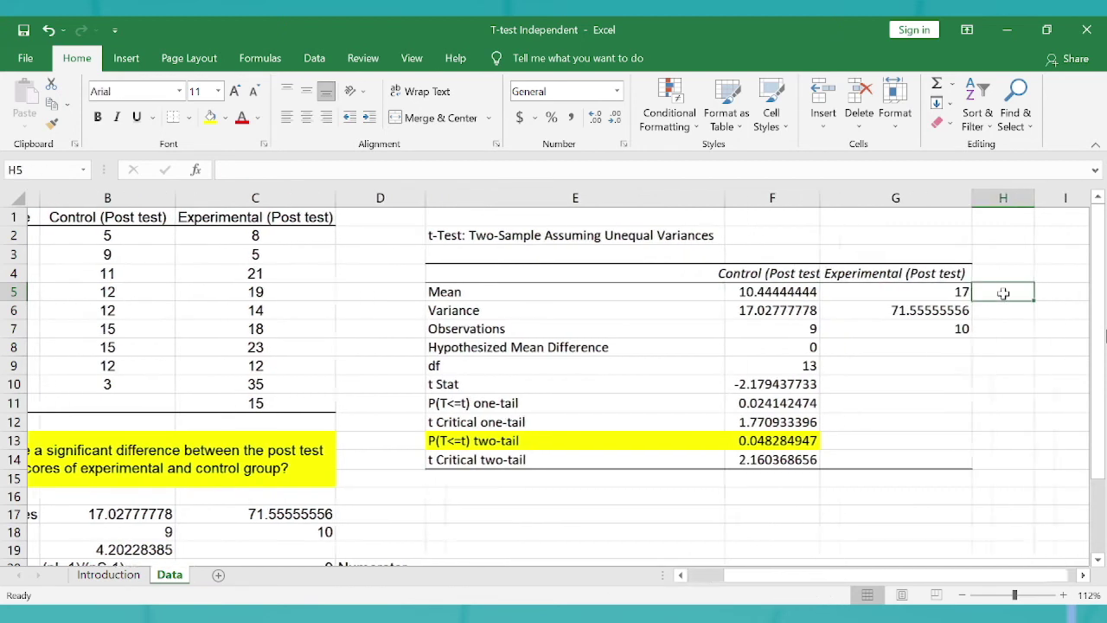
{"action": "key", "text": "Right"}
{"action": "key", "text": "Right"}
{"action": "key", "text": "Right"}
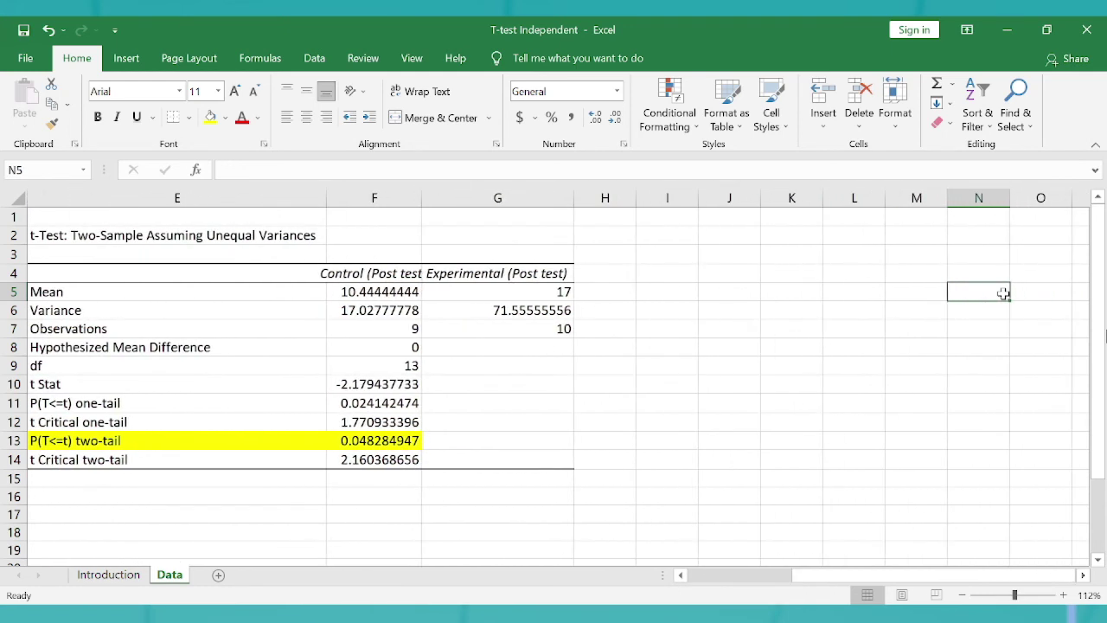
{"action": "left_click", "coordinate": [677, 255]}
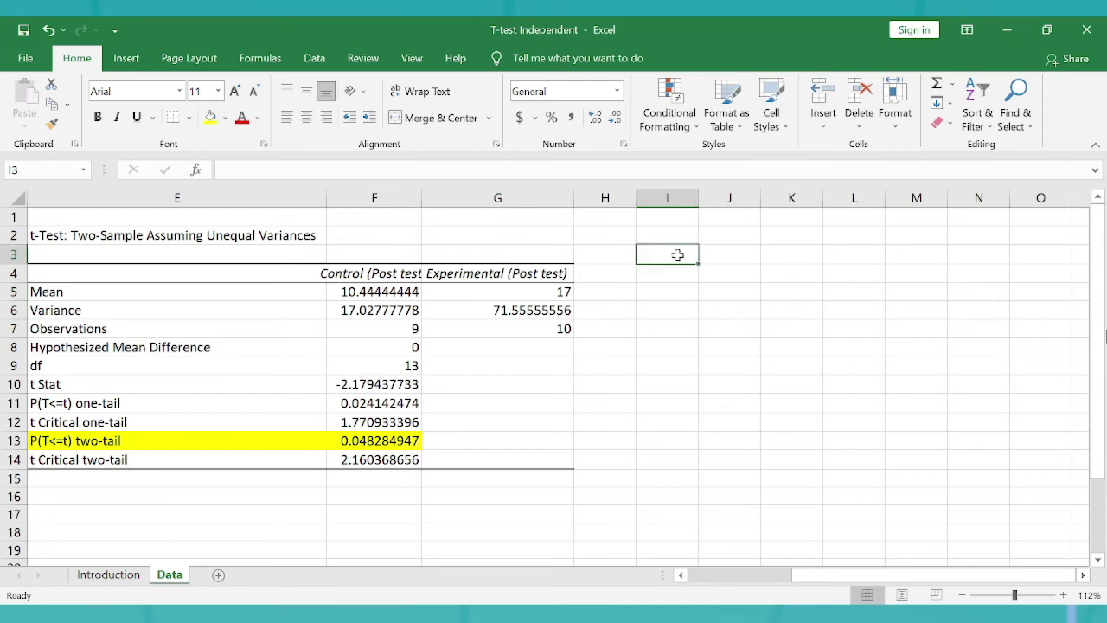
{"action": "type", "text": "Test"}
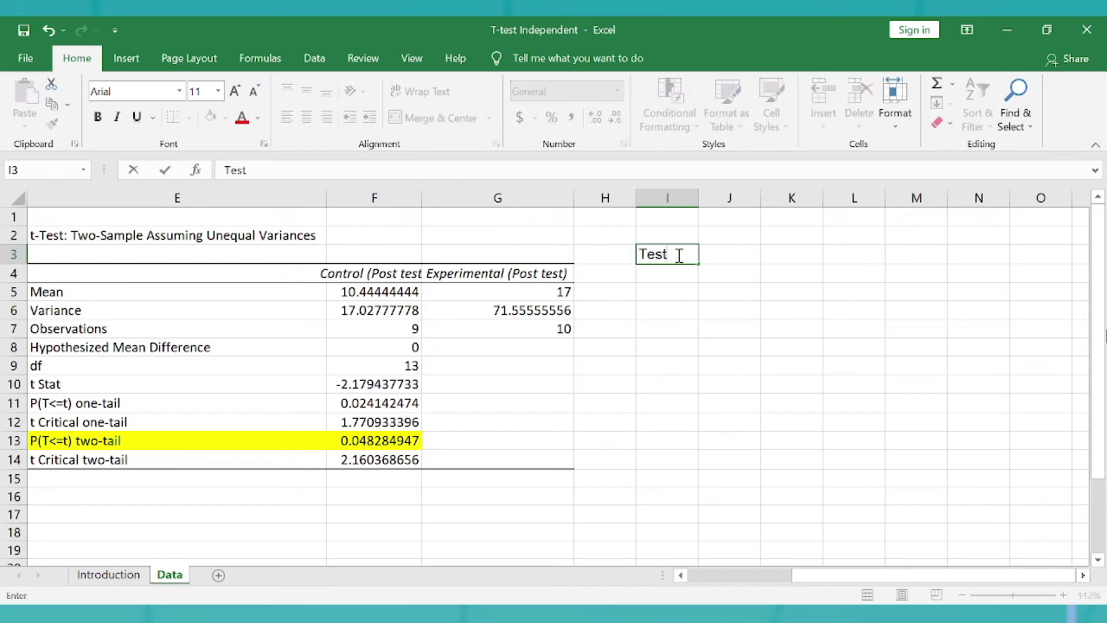
{"action": "key", "text": "BackSpace"}
{"action": "key", "text": "BackSpace"}
{"action": "key", "text": "BackSpace"}
{"action": "key", "text": "BackSpace"}
{"action": "type", "text": "Group"}
{"action": "key", "text": "Return"}
{"action": "left_click", "coordinate": [677, 254]}
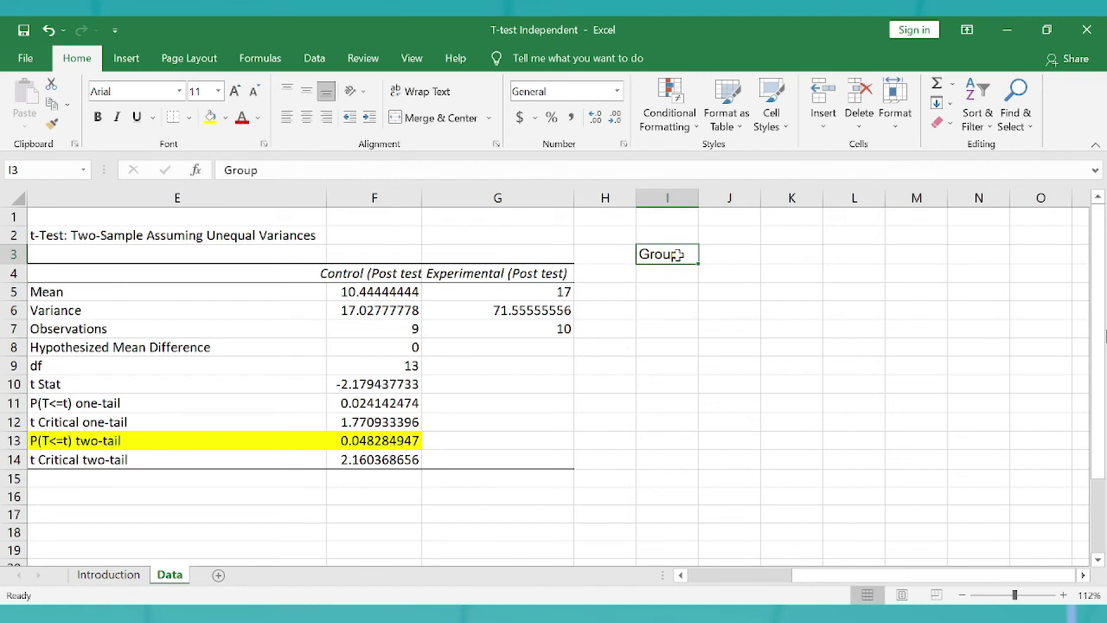
{"action": "type", "text": "Grou"}
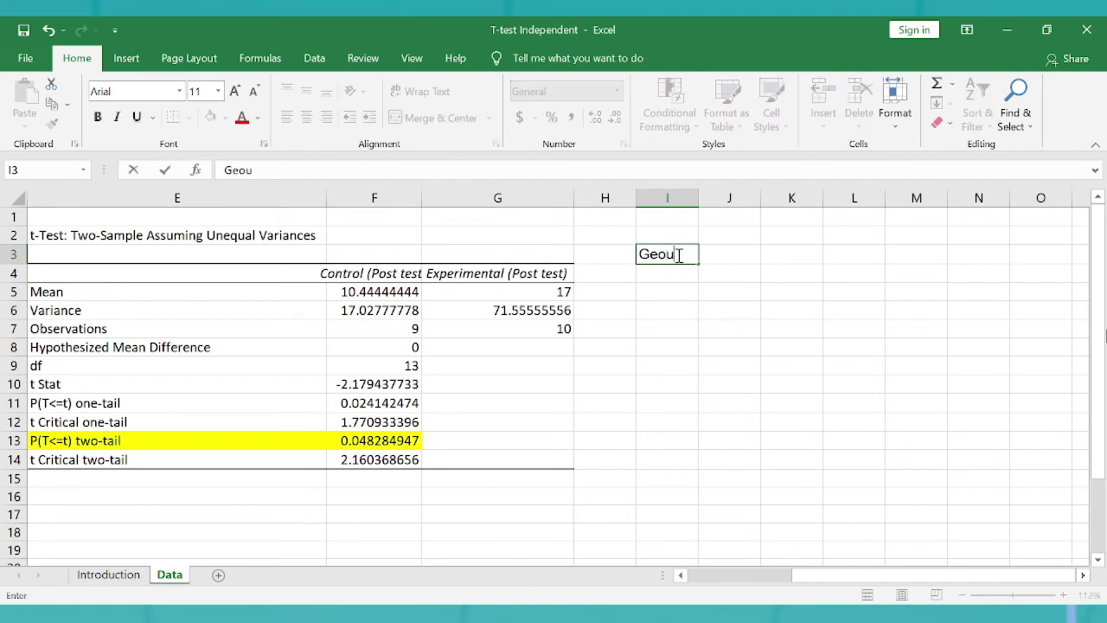
{"action": "key", "text": "BackSpace"}
{"action": "key", "text": "BackSpace"}
{"action": "key", "text": "BackSpace"}
{"action": "type", "text": "roup"}
{"action": "key", "text": "Return"}
Enter the row labels Control in I4 and Experimental in I5, and autofit column I to them
{"action": "type", "text": "Control"}
{"action": "key", "text": "Return"}
{"action": "type", "text": "Exper"}
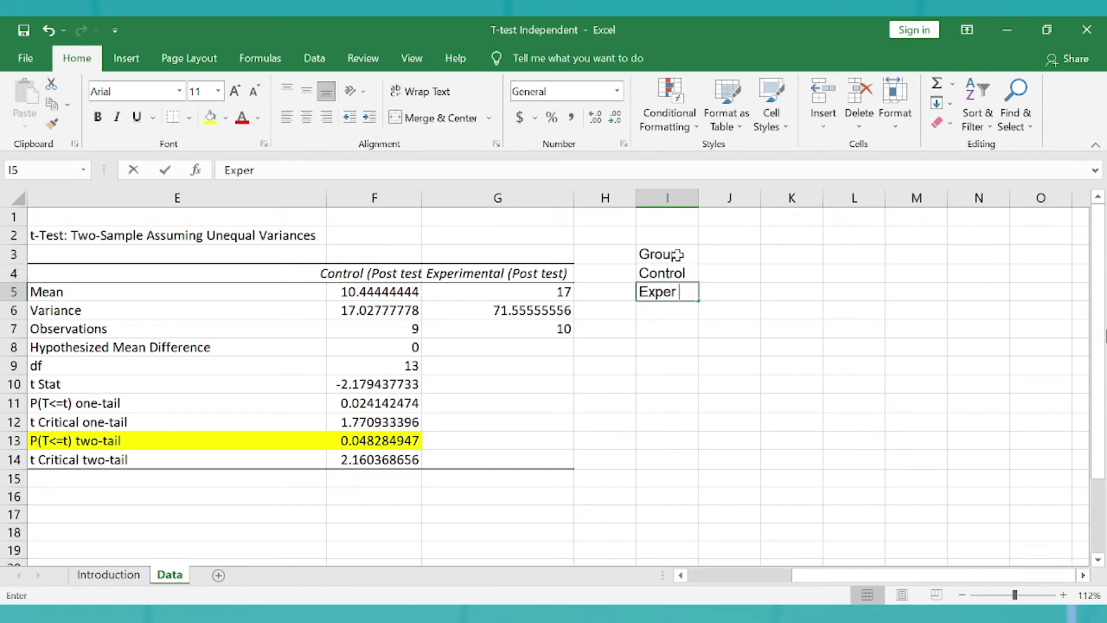
{"action": "type", "text": "imental"}
{"action": "key", "text": "Return"}
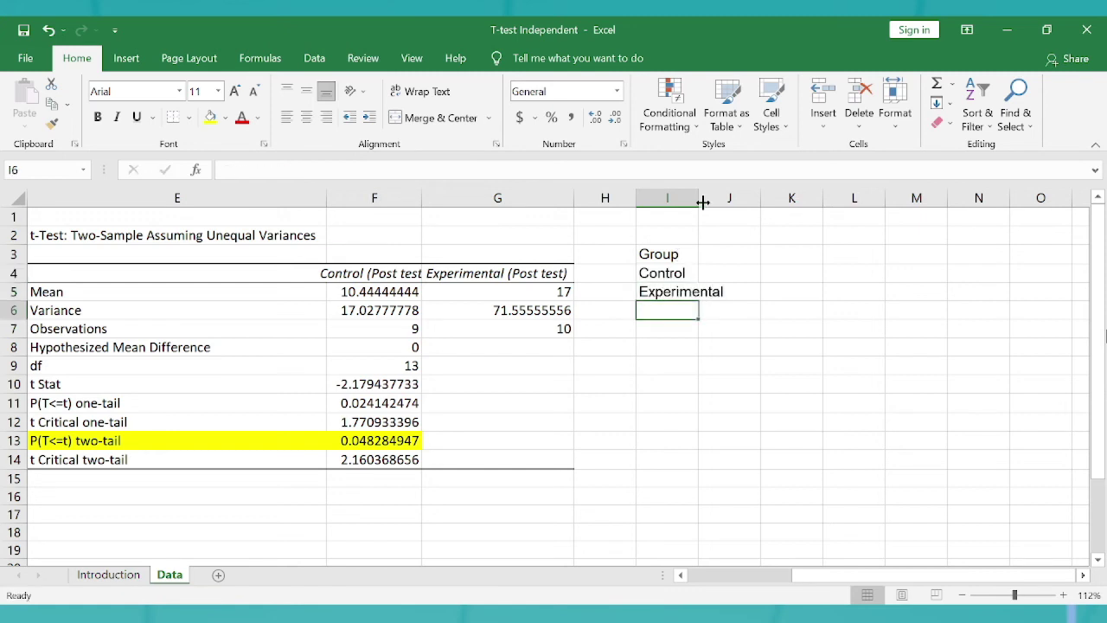
{"action": "double_click", "coordinate": [698, 198]}
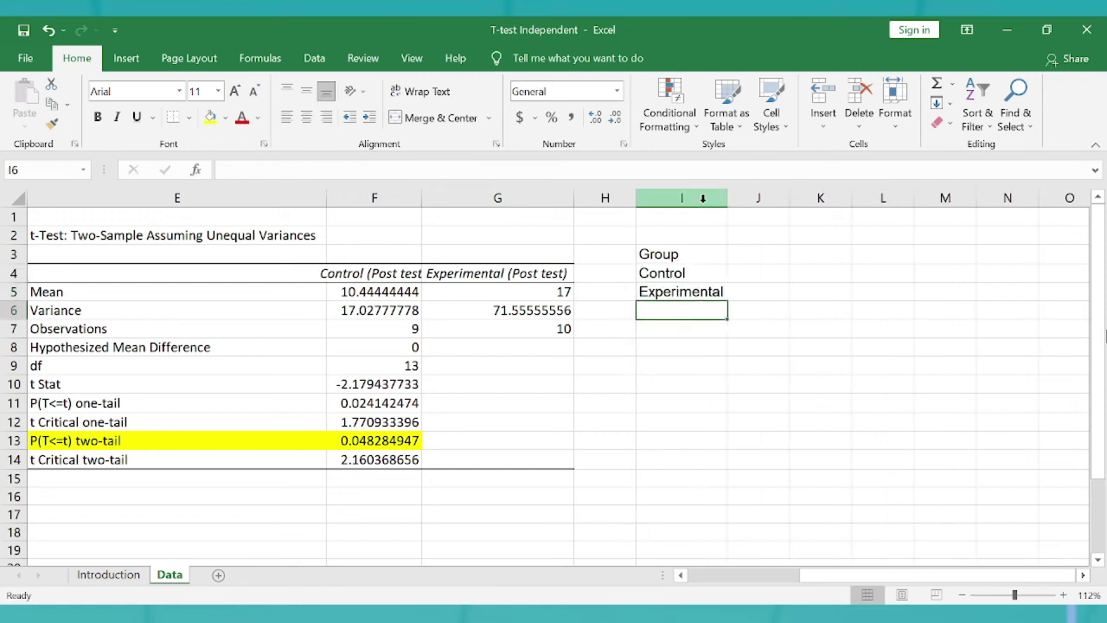
Enter the row label Difference in I7, leaving one blank row below Experimental
{"action": "key", "text": "Down"}
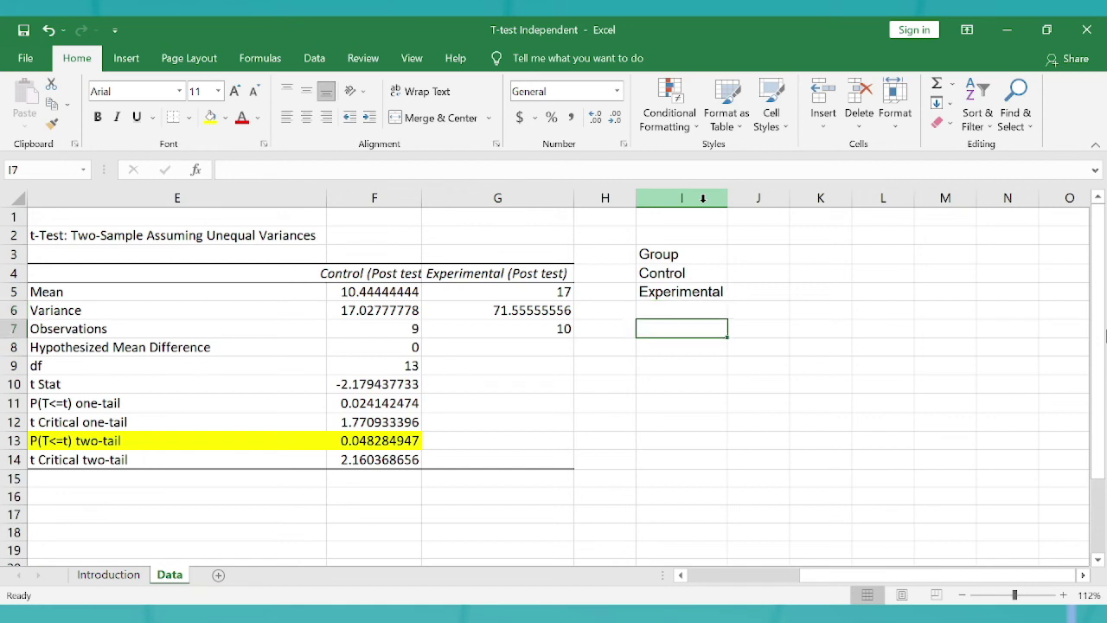
{"action": "key", "text": "Up"}
{"action": "key", "text": "Up"}
{"action": "key", "text": "Up"}
{"action": "key", "text": "Down"}
{"action": "key", "text": "Down"}
{"action": "key", "text": "Down"}
{"action": "type", "text": "Differ ence"}
{"action": "key", "text": "Tab"}
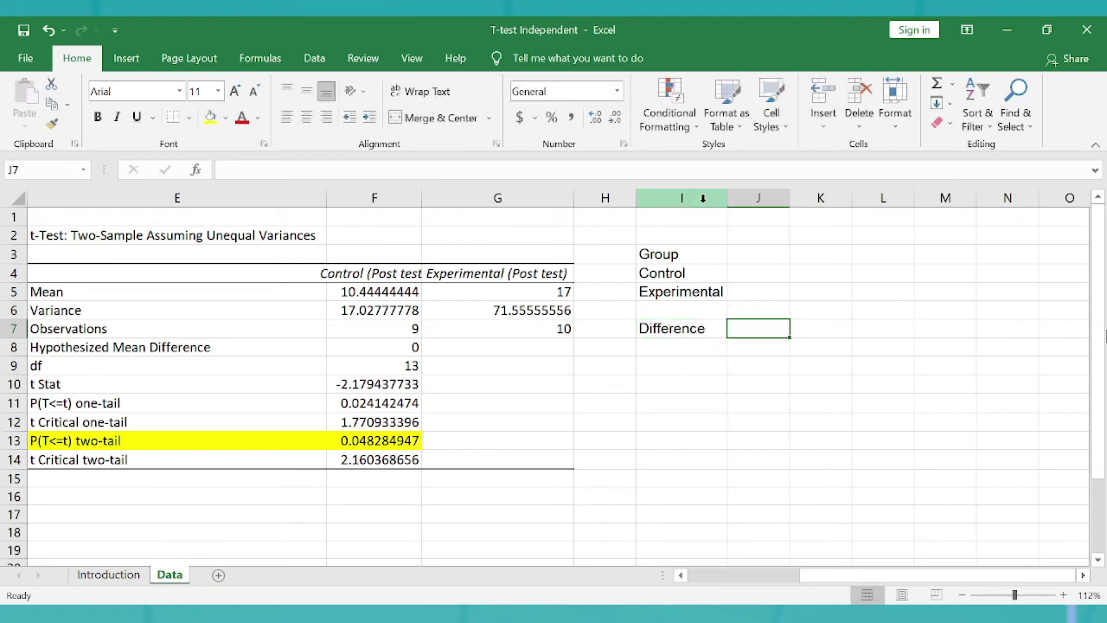
Add the heading Mean in J3 and enter the group means, 10.44 for Control and 17 for Experimental
{"action": "key", "text": "Up"}
{"action": "key", "text": "Up"}
{"action": "key", "text": "Up"}
{"action": "key", "text": "Up"}
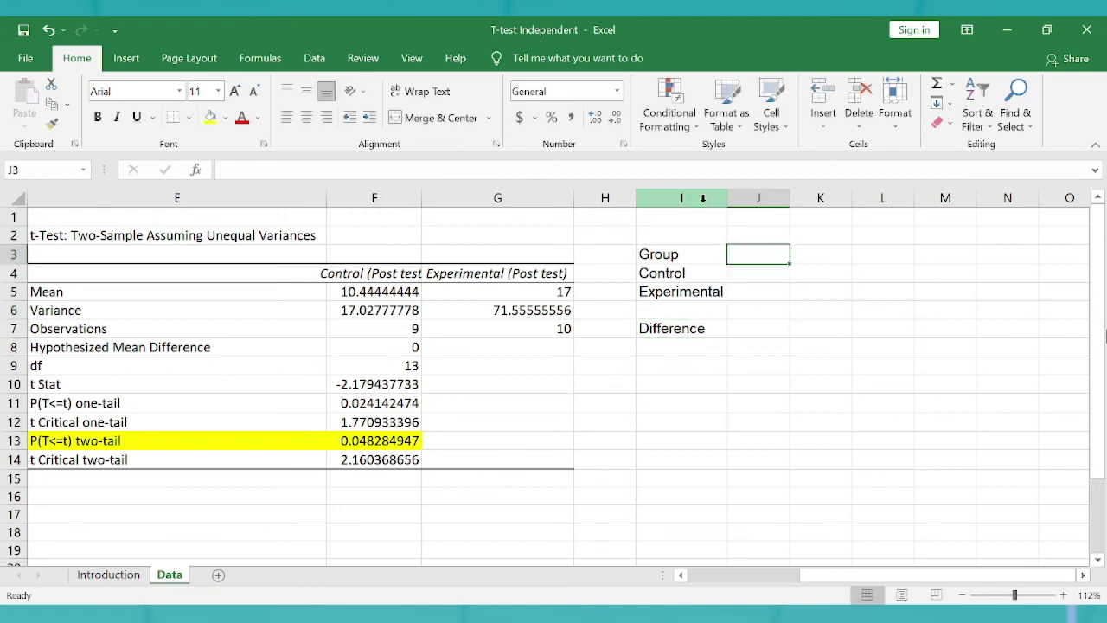
{"action": "type", "text": "Mean"}
{"action": "key", "text": "Return"}
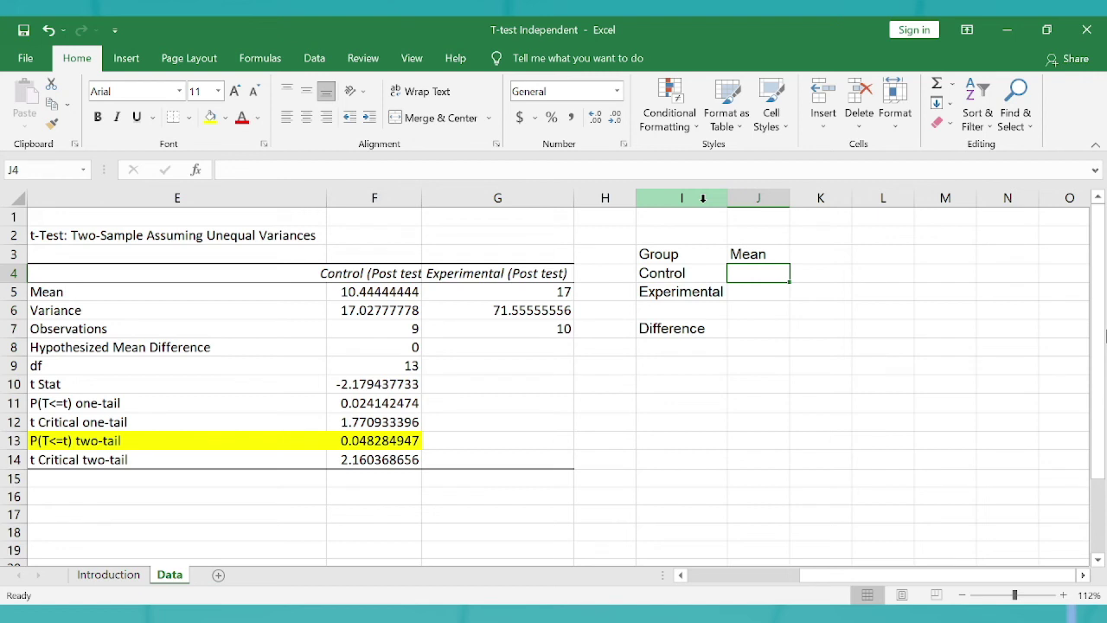
{"action": "type", "text": "10.44"}
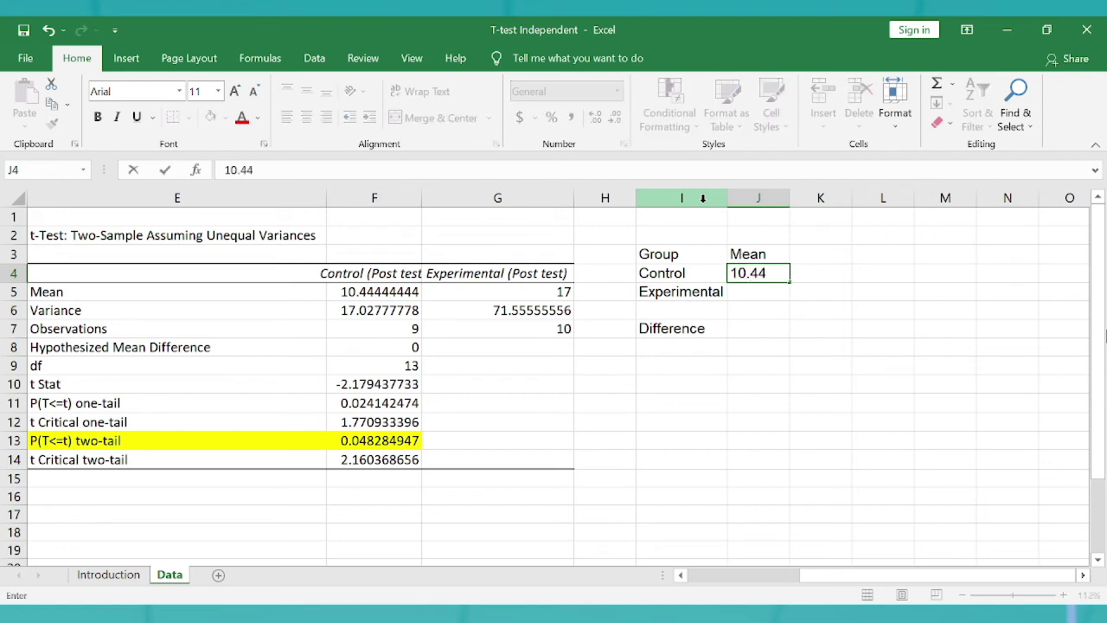
{"action": "key", "text": "Return"}
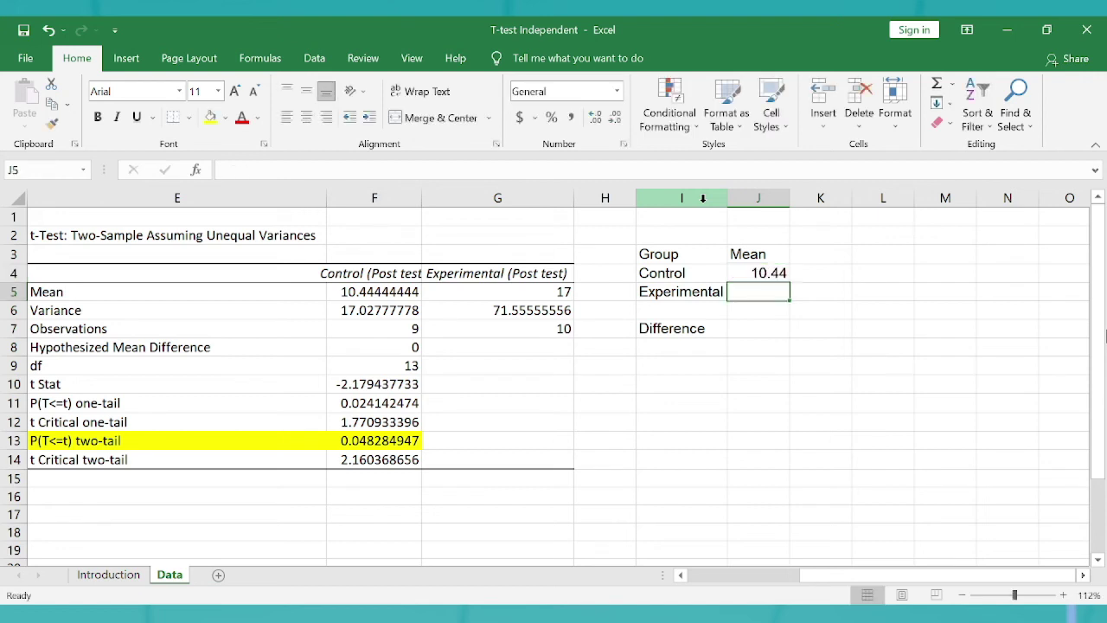
{"action": "type", "text": "17"}
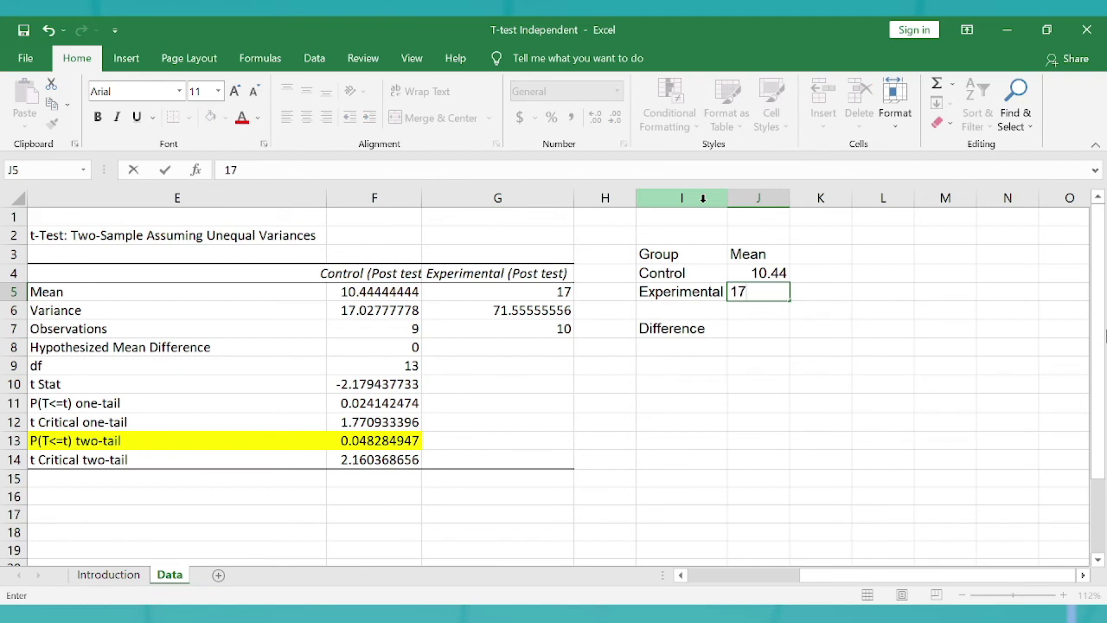
{"action": "key", "text": "Return"}
{"action": "key", "text": "Return"}
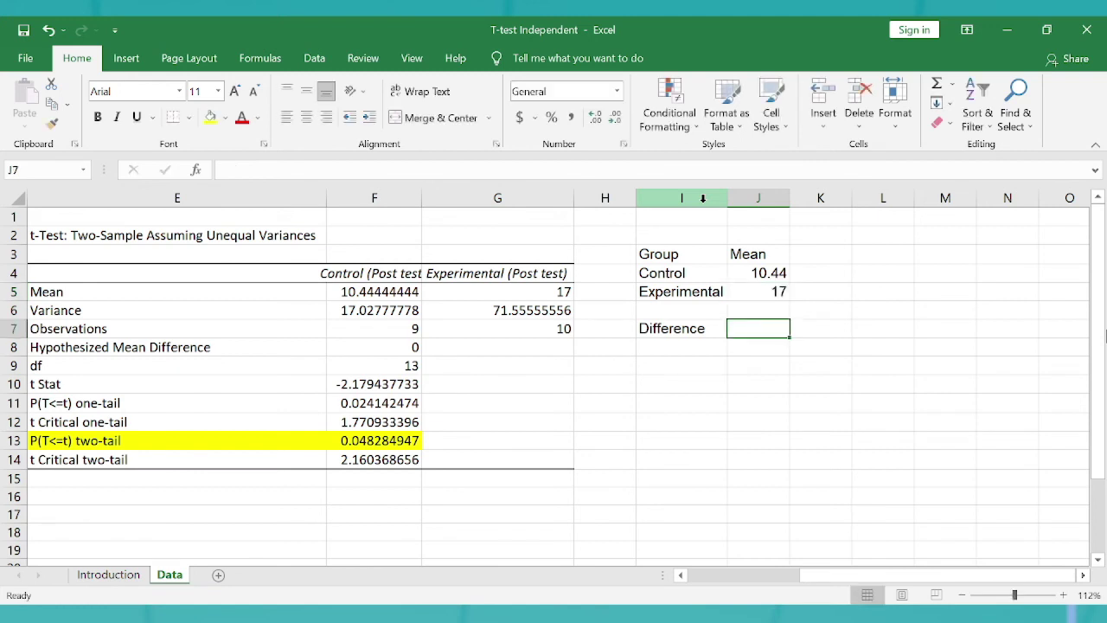
Calculate the mean difference in J7 by subtracting the control mean in J4 from the experimental mean in J5
{"action": "type", "text": "="}
{"action": "key", "text": "Up"}
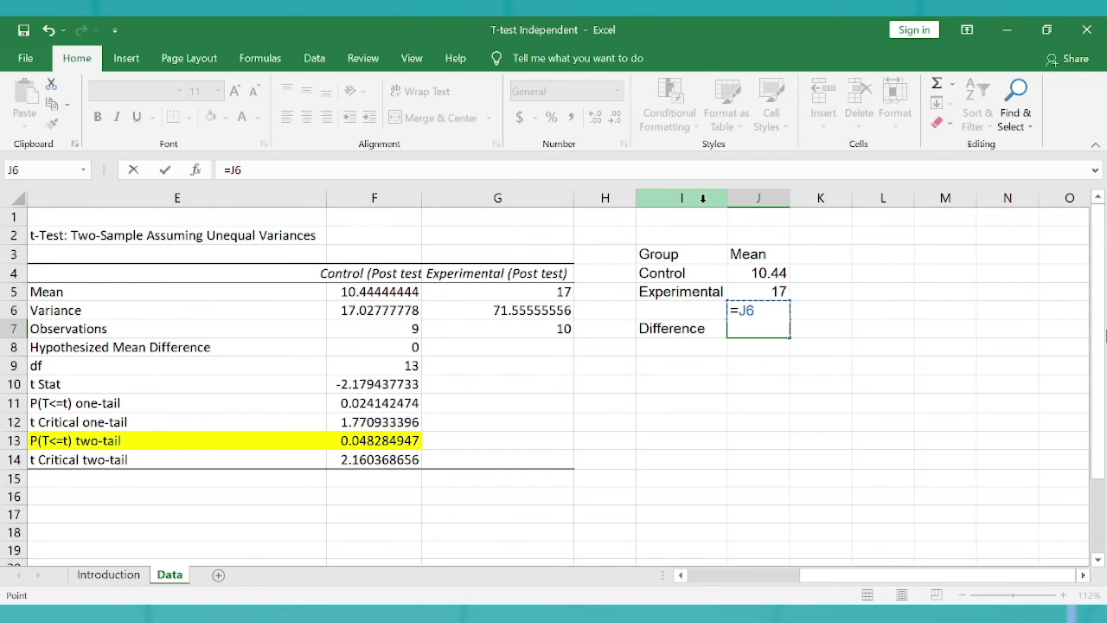
{"action": "key", "text": "Up"}
{"action": "type", "text": "-"}
{"action": "key", "text": "Up"}
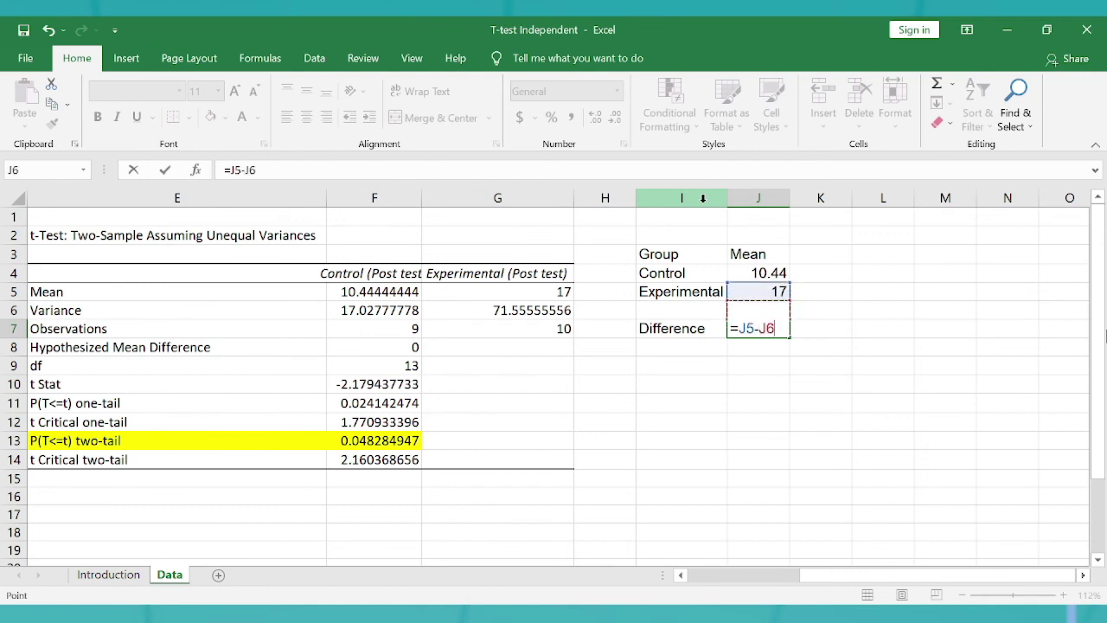
{"action": "key", "text": "Return"}
Add the heading SD in K3 and calculate the control group's standard deviation in K4 with =SQRT(F6)
{"action": "key", "text": "Up"}
{"action": "key", "text": "Up"}
{"action": "key", "text": "Up"}
{"action": "key", "text": "Up"}
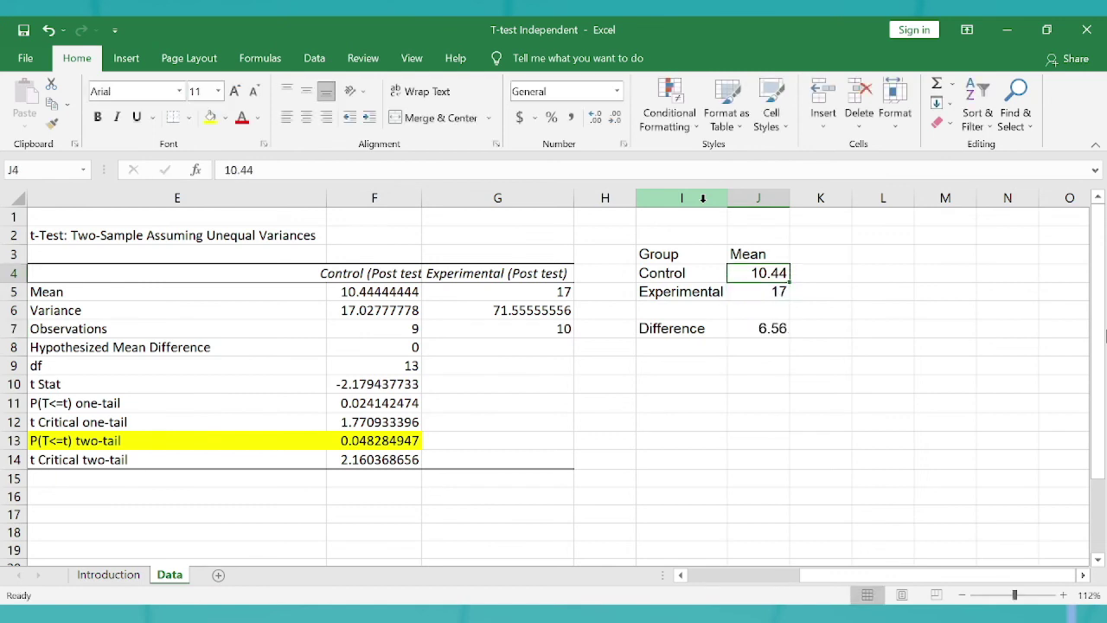
{"action": "key", "text": "Up"}
{"action": "key", "text": "Right"}
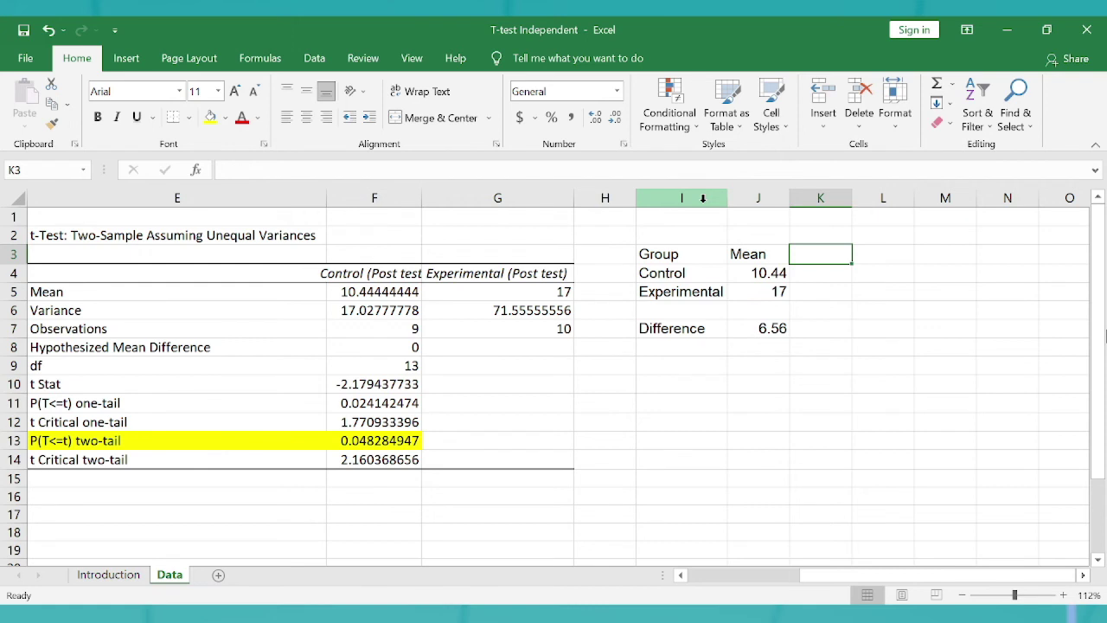
{"action": "type", "text": "SD"}
{"action": "key", "text": "Return"}
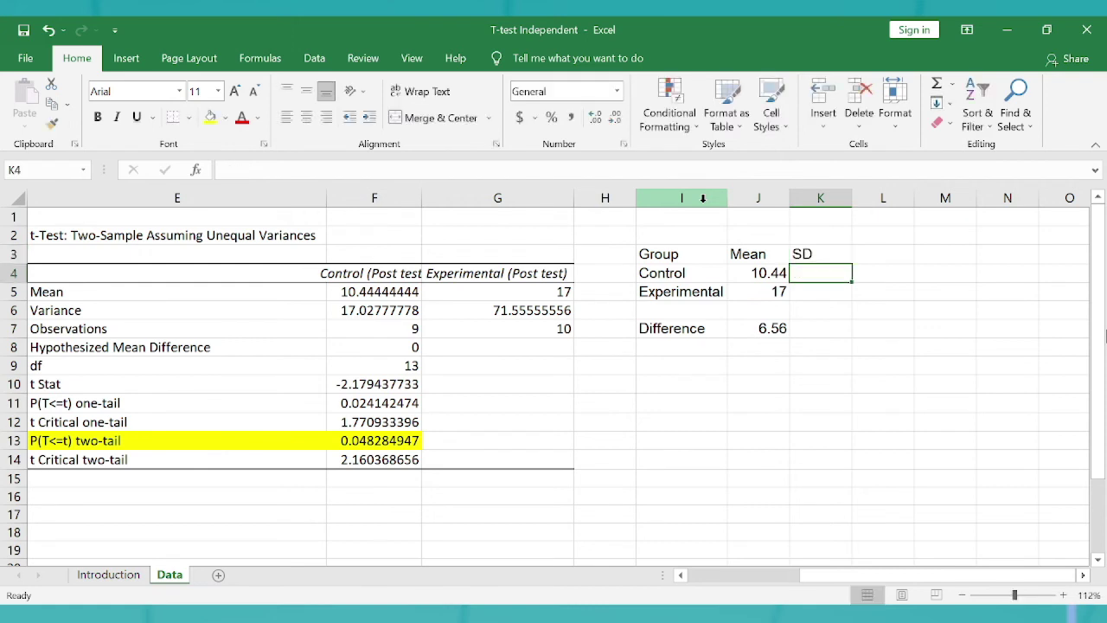
{"action": "type", "text": "=SQRT("}
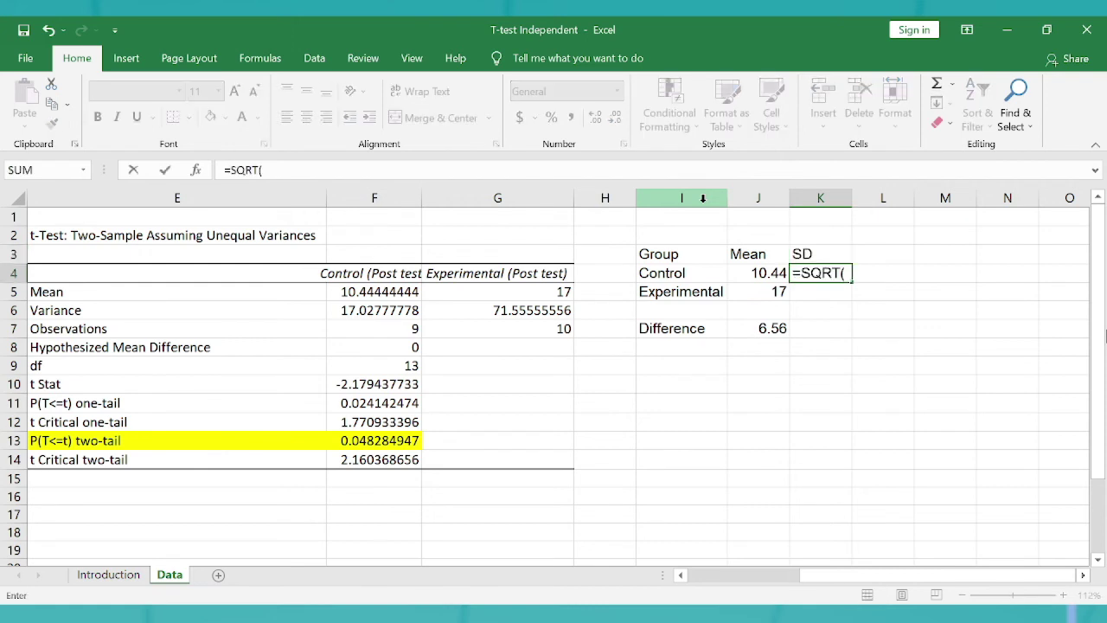
{"action": "left_click", "coordinate": [376, 309]}
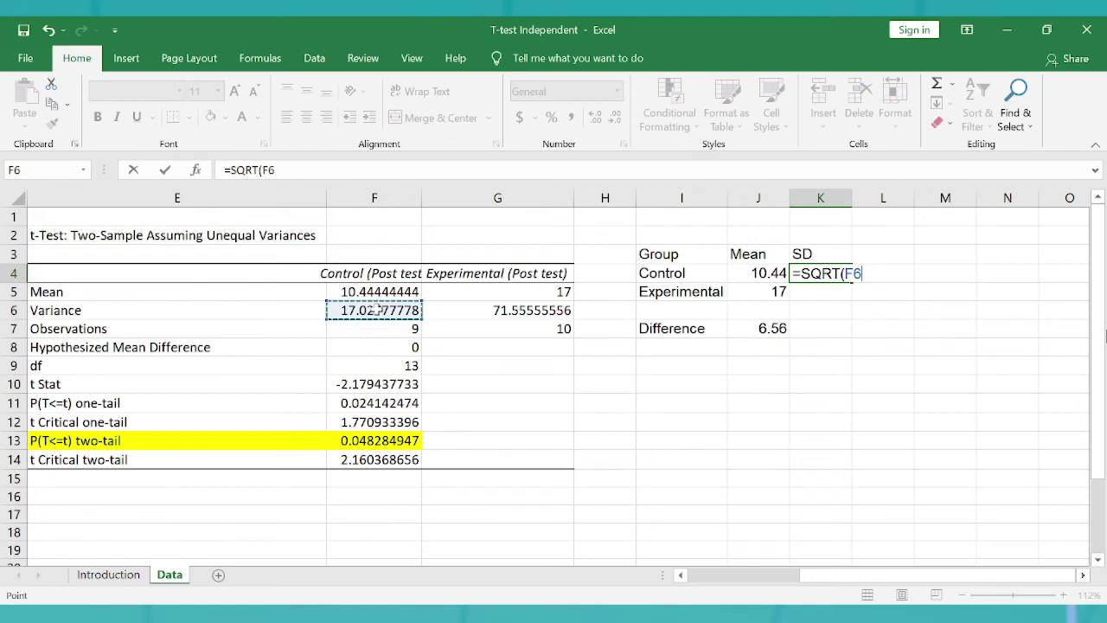
{"action": "key", "text": "Return"}
Calculate the experimental group's standard deviation in K5 with =SQRT(G6)
{"action": "type", "text": "="}
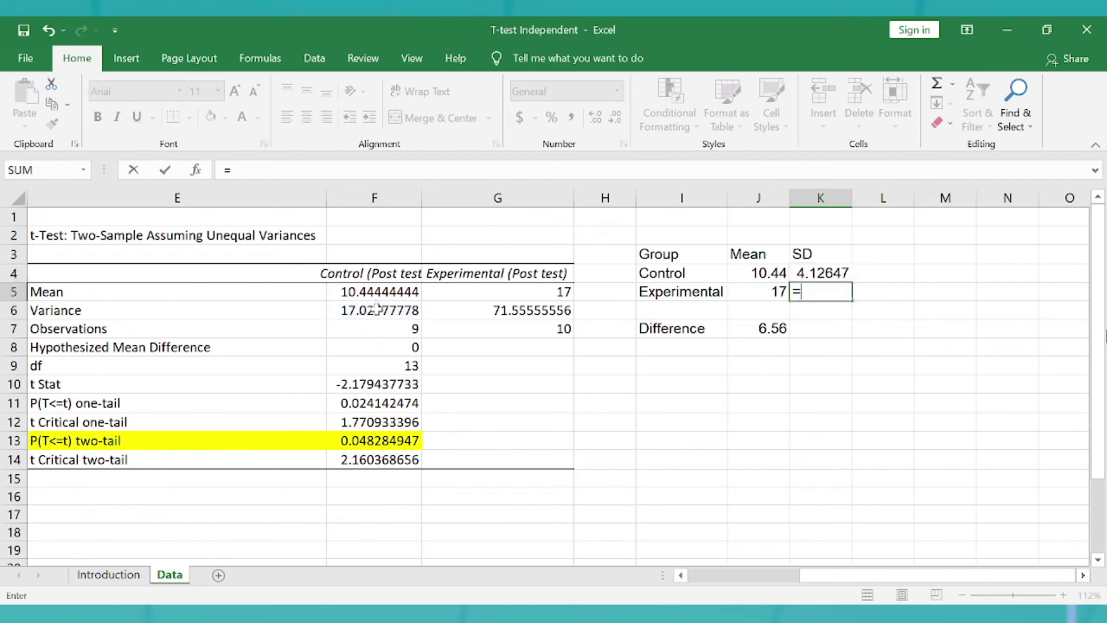
{"action": "type", "text": "SQRT("}
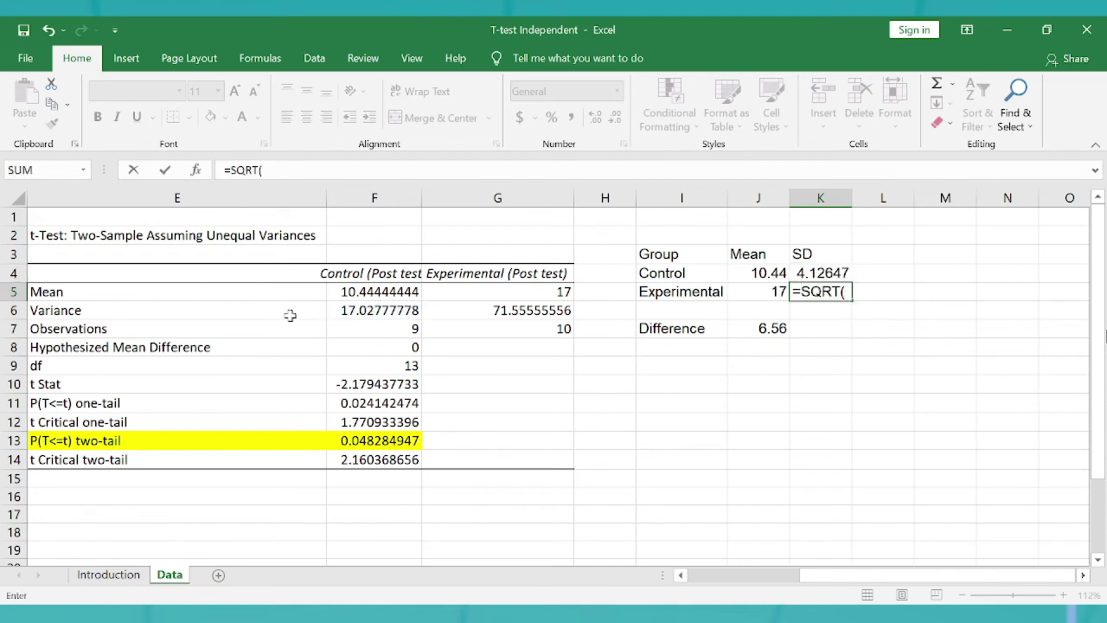
{"action": "left_click", "coordinate": [457, 313]}
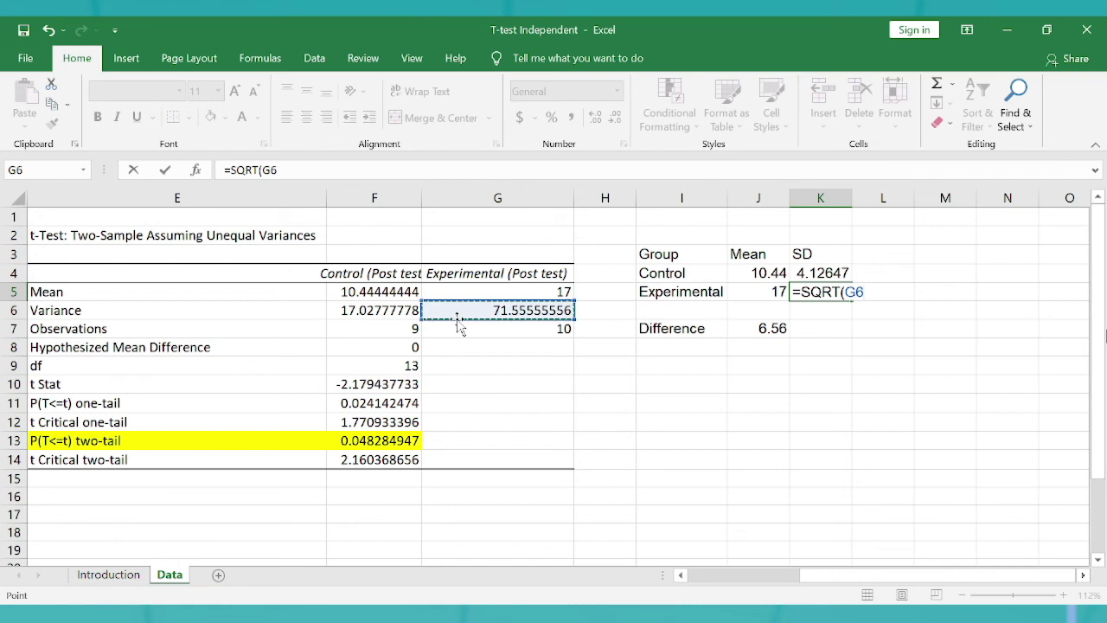
{"action": "key", "text": "ctrl+Return"}
Add the heading T-value in L3 of the summary table
{"action": "key", "text": "Up"}
{"action": "key", "text": "Up"}
{"action": "key", "text": "Right"}
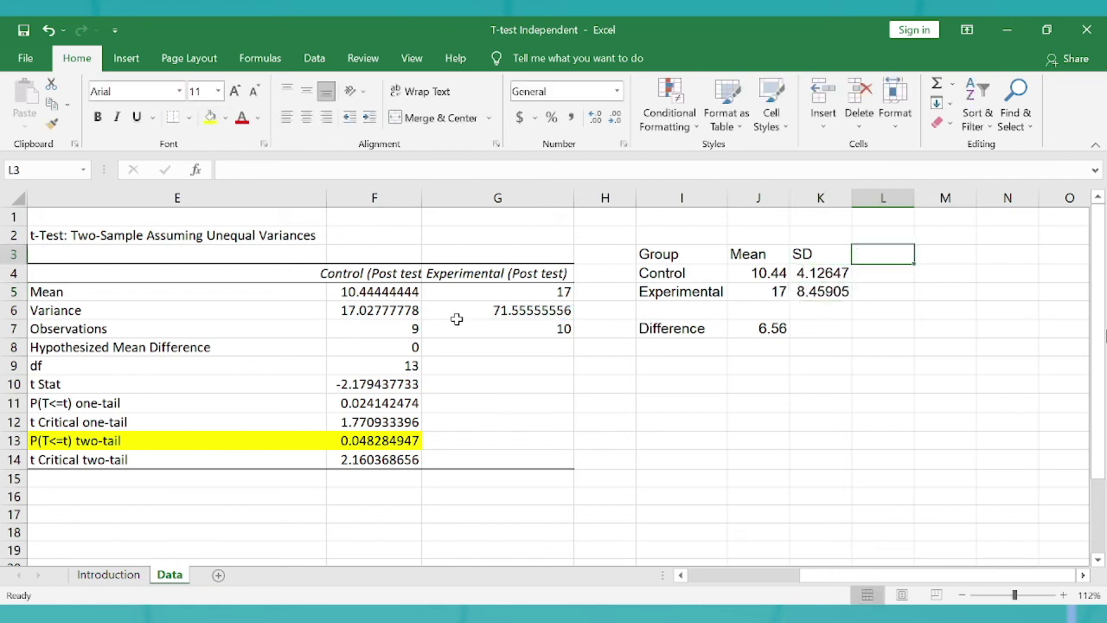
{"action": "type", "text": "T-v"}
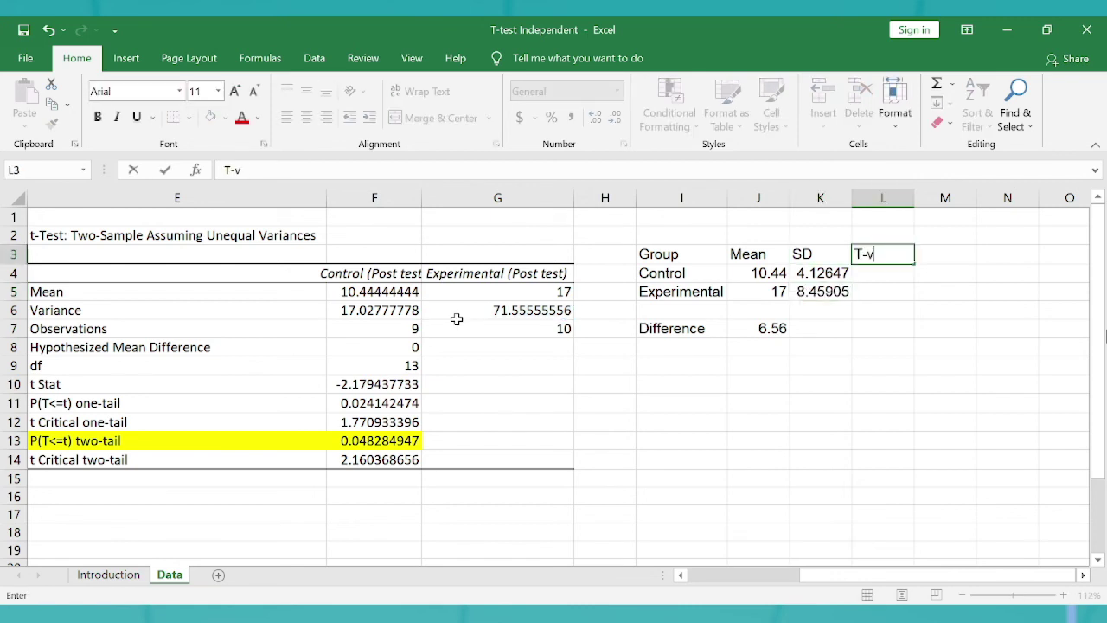
{"action": "type", "text": "alue"}
{"action": "key", "text": "Return"}
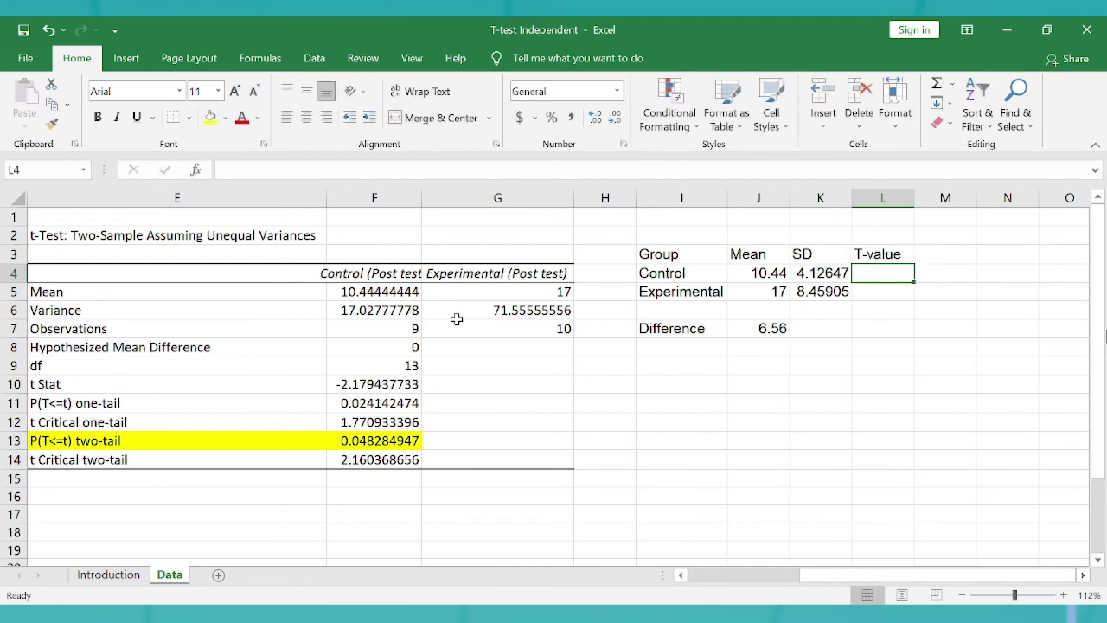
Merge and center L4:L5 and enter the t-value -2.179 in the merged cell
{"action": "key", "text": "shift+Down"}
{"action": "left_click", "coordinate": [410, 120]}
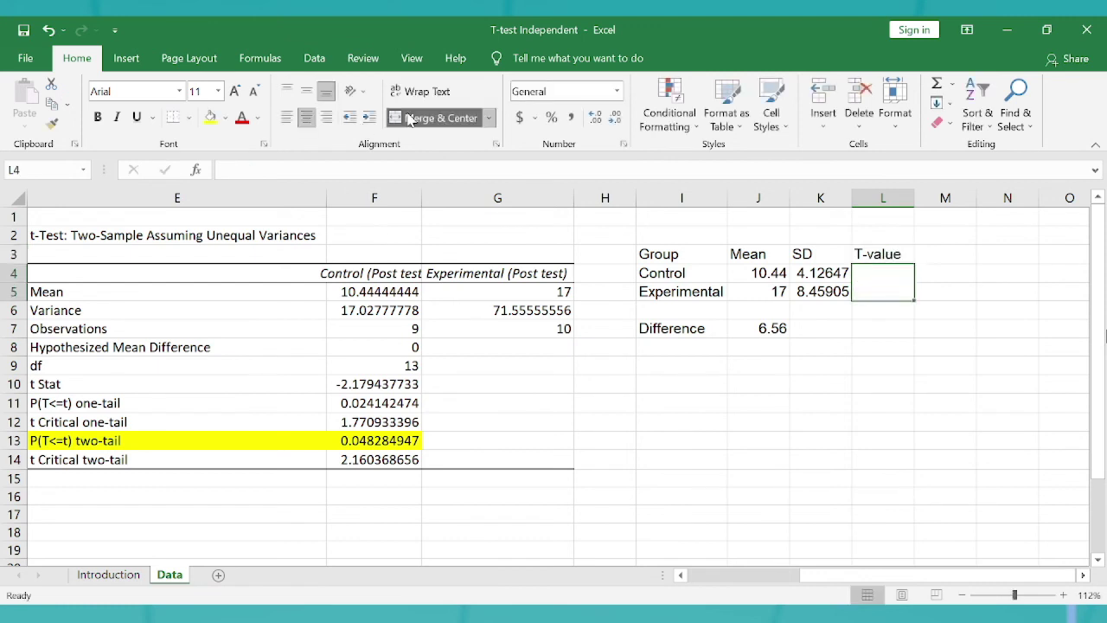
{"action": "type", "text": "-2"}
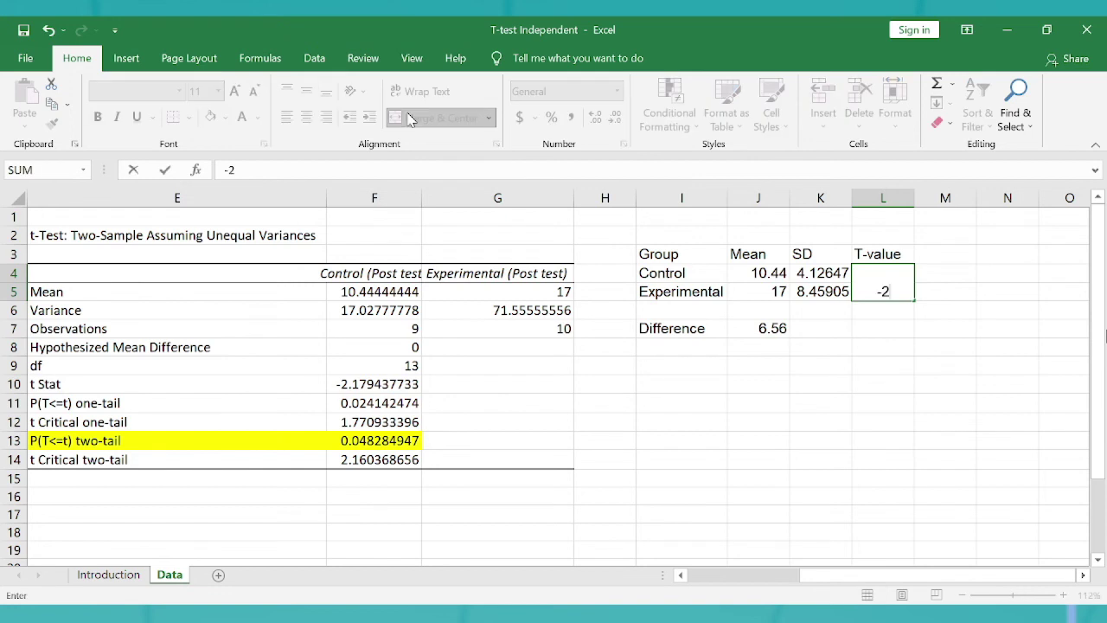
{"action": "type", "text": ".179"}
{"action": "key", "text": "Return"}
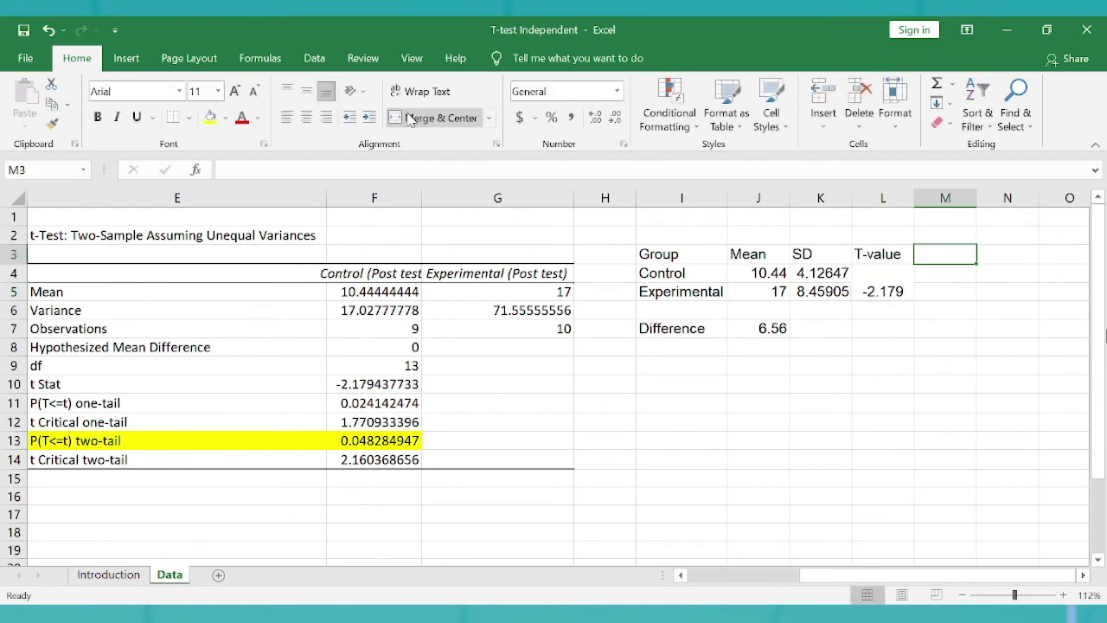
Add the heading p-value in M3 and enter 0.048 below it in M4:M5, merged like the T-value cell
{"action": "type", "text": "p-value"}
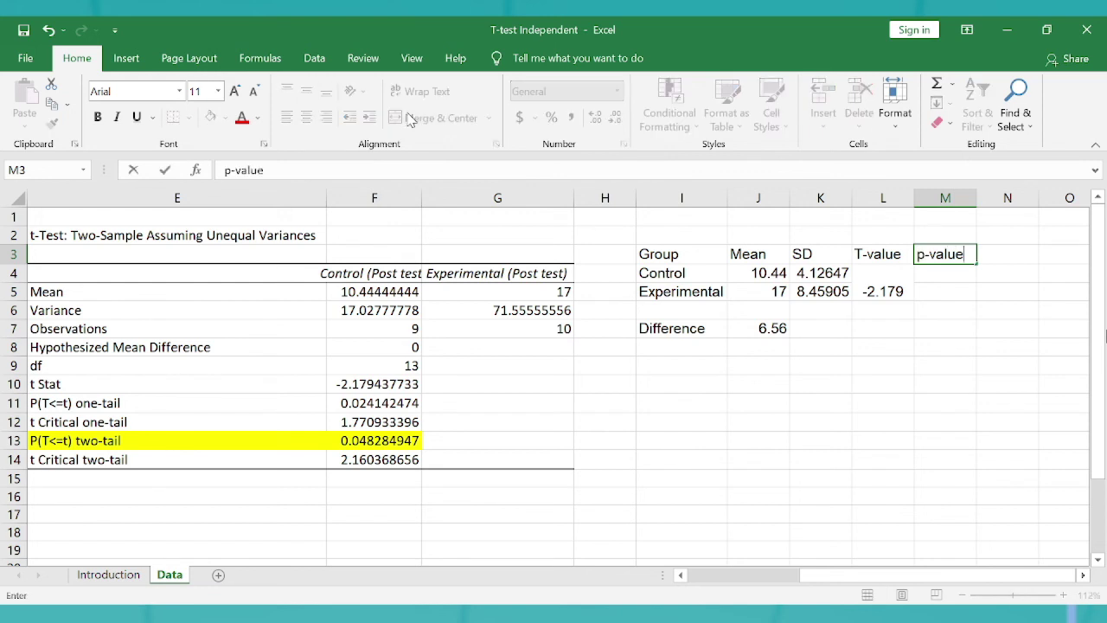
{"action": "key", "text": "Return"}
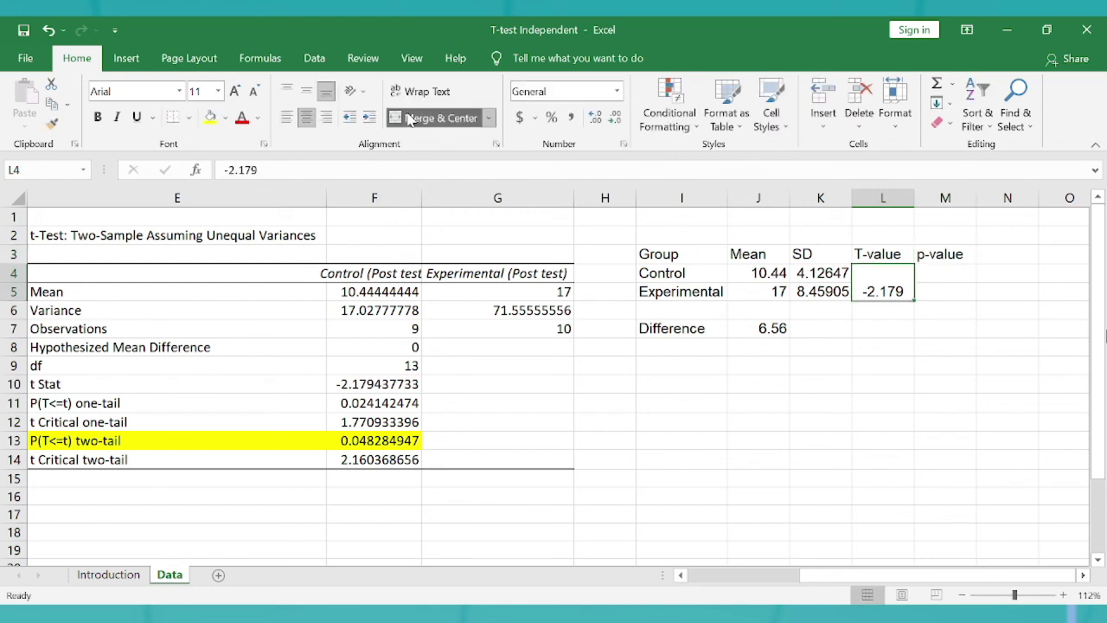
{"action": "left_click", "coordinate": [404, 115]}
{"action": "key", "text": "ctrl+c"}
{"action": "key", "text": "Right"}
{"action": "key", "text": "ctrl+v"}
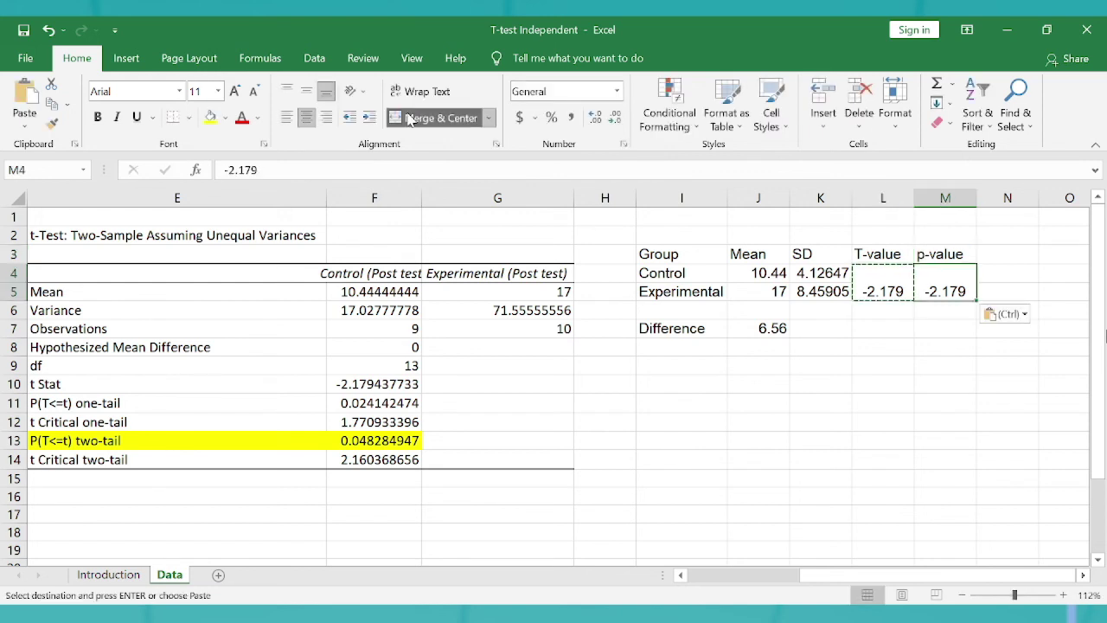
{"action": "type", "text": "0.0"}
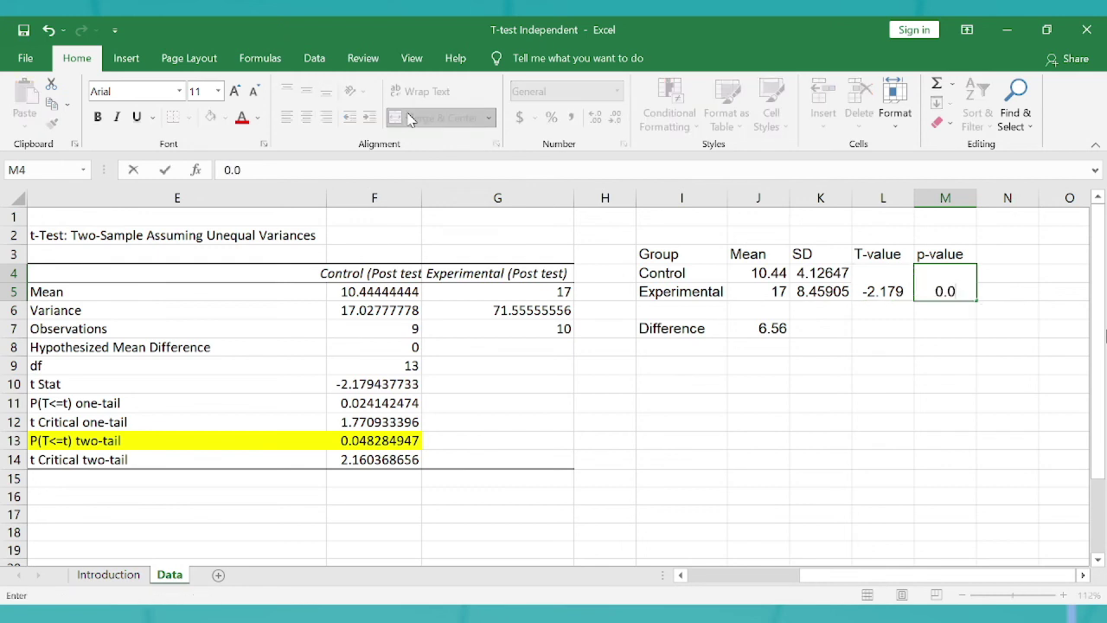
{"action": "type", "text": "48"}
{"action": "key", "text": "Up"}
{"action": "key", "text": "Right"}
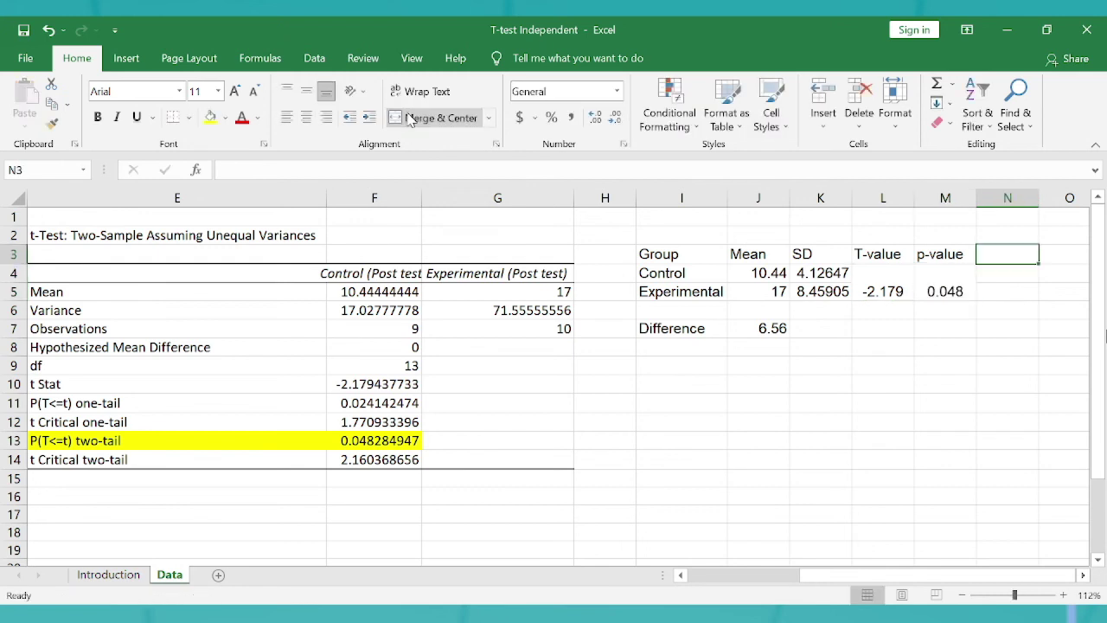
Add the heading Difference in N3, widening its column to fit, and enter Significant in merged and centered N4:N5
{"action": "type", "text": "Difference"}
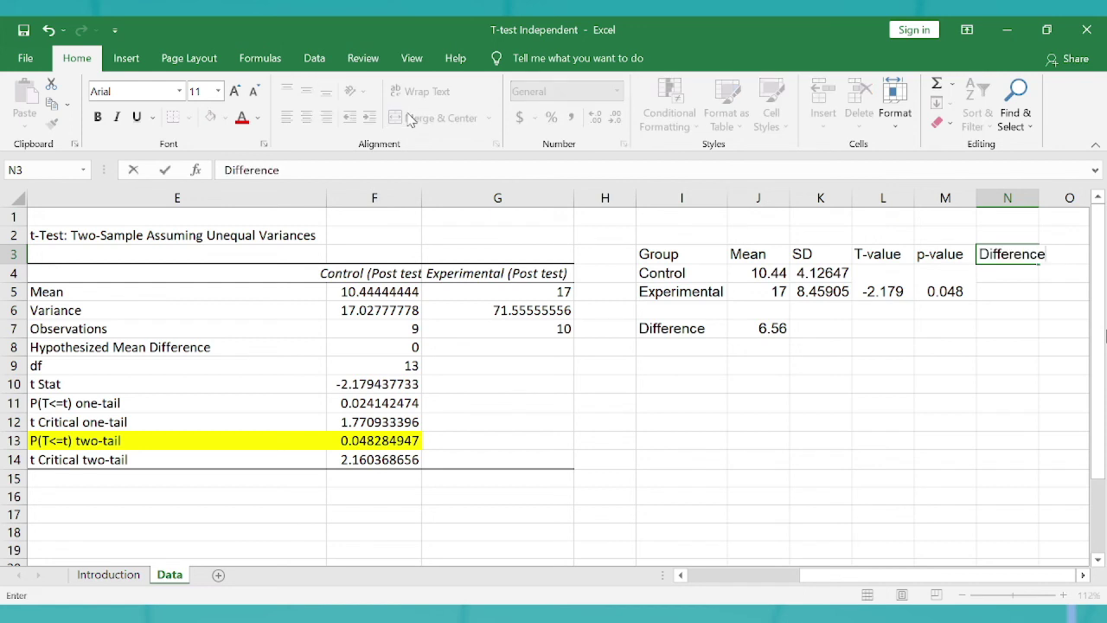
{"action": "key", "text": "Return"}
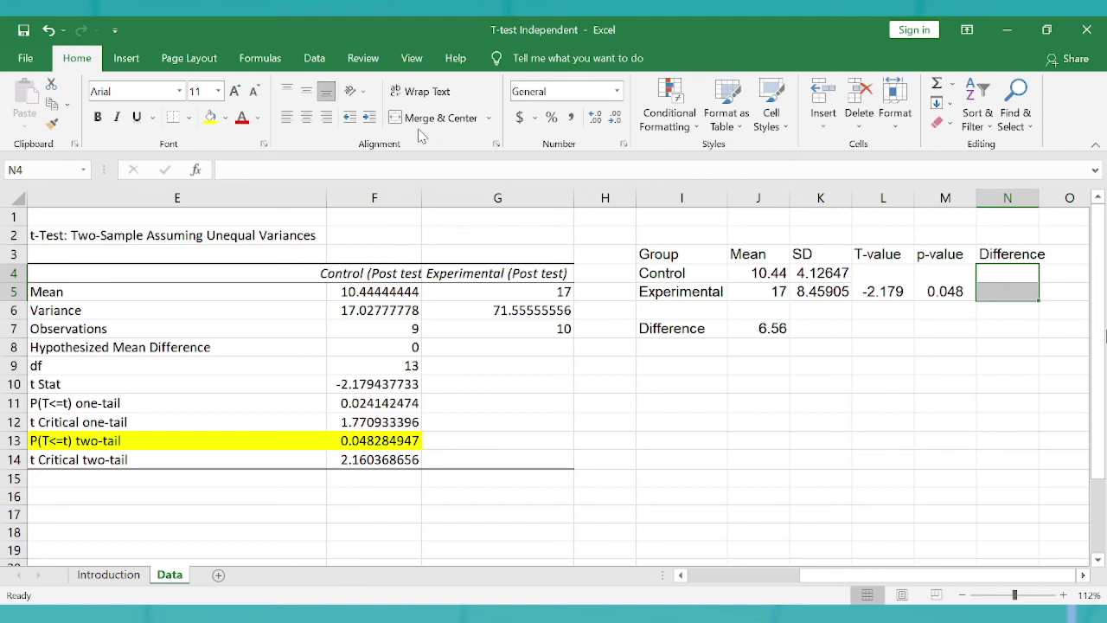
{"action": "type", "text": "Signif"}
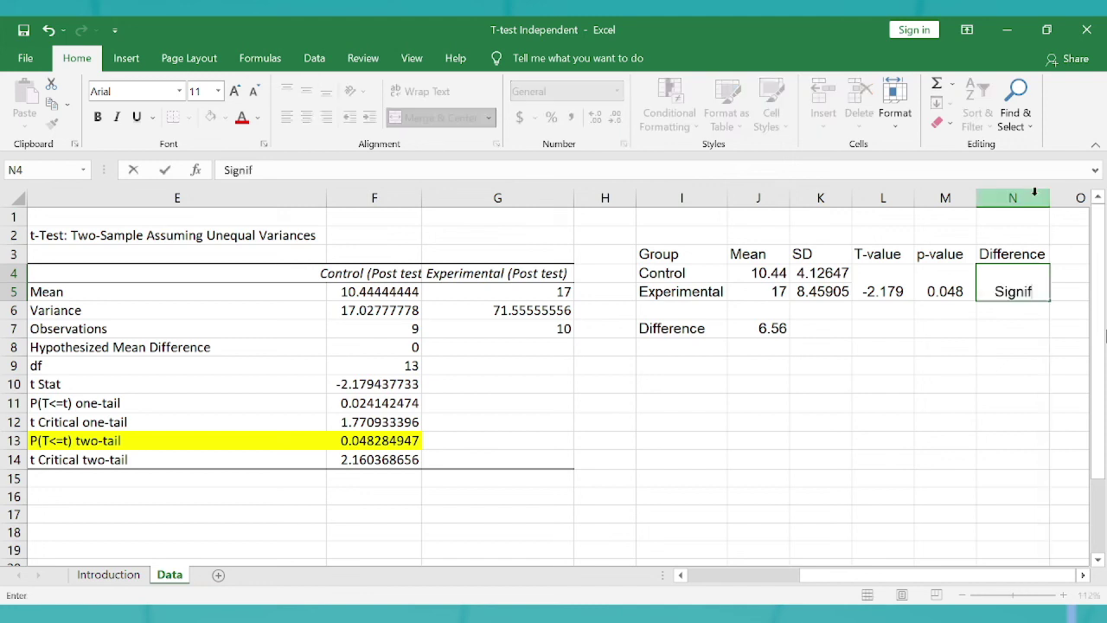
{"action": "type", "text": "icant"}
Center the contents of the summary table I3:N7 horizontally and apply all borders to it
{"action": "left_click_drag", "start_coordinate": [1012, 253], "coordinate": [657, 328]}
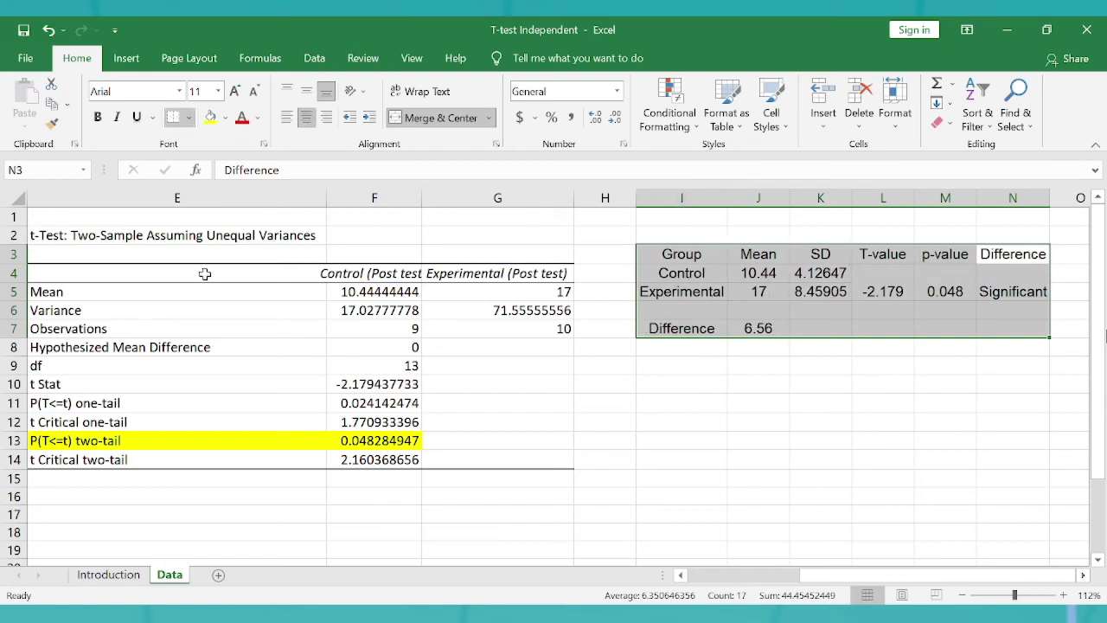
{"action": "key", "text": "alt+h"}
{"action": "key", "text": "a"}
{"action": "key", "text": "c"}
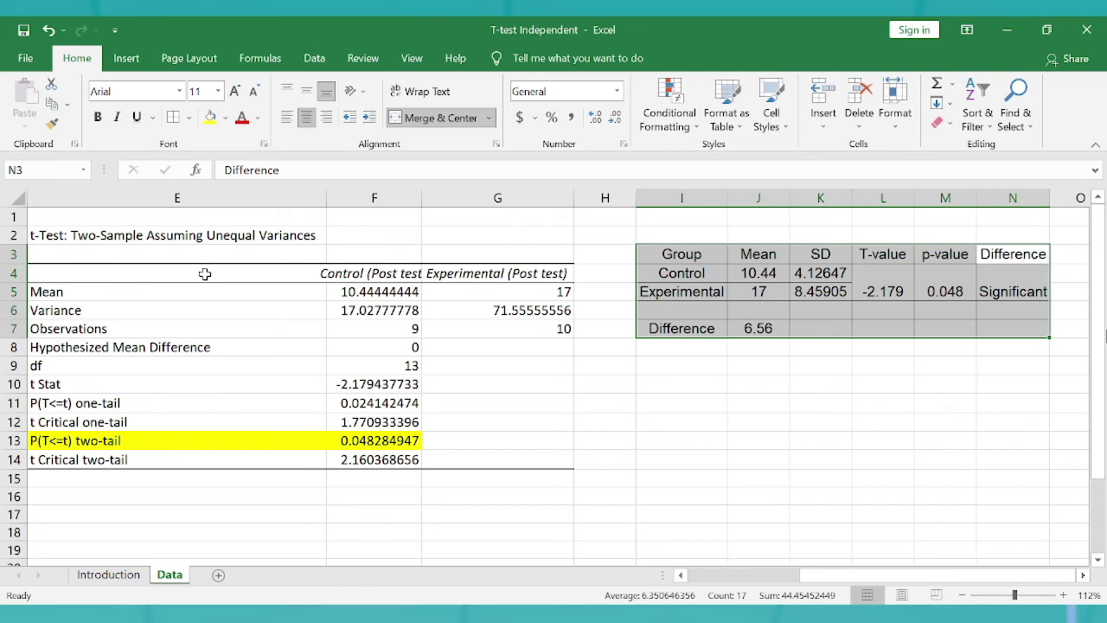
Bold the summary table's header row I3:N3 and autofit the widths of columns I through N
{"action": "left_click_drag", "start_coordinate": [675, 253], "coordinate": [994, 248]}
{"action": "key", "text": "ctrl+b"}
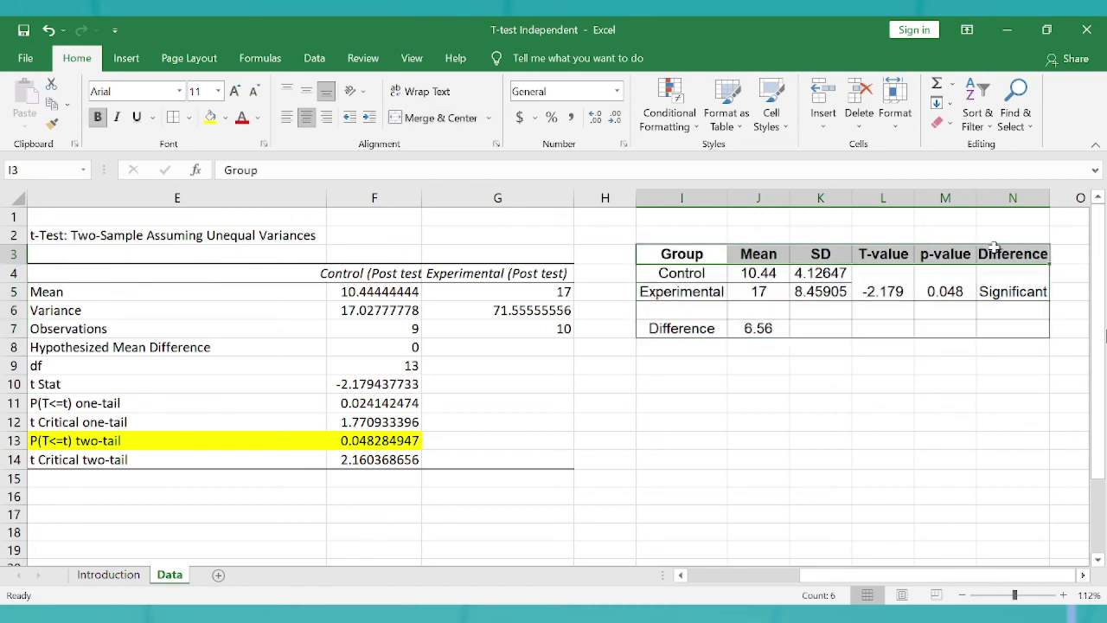
{"action": "left_click_drag", "start_coordinate": [681, 198], "coordinate": [1029, 198]}
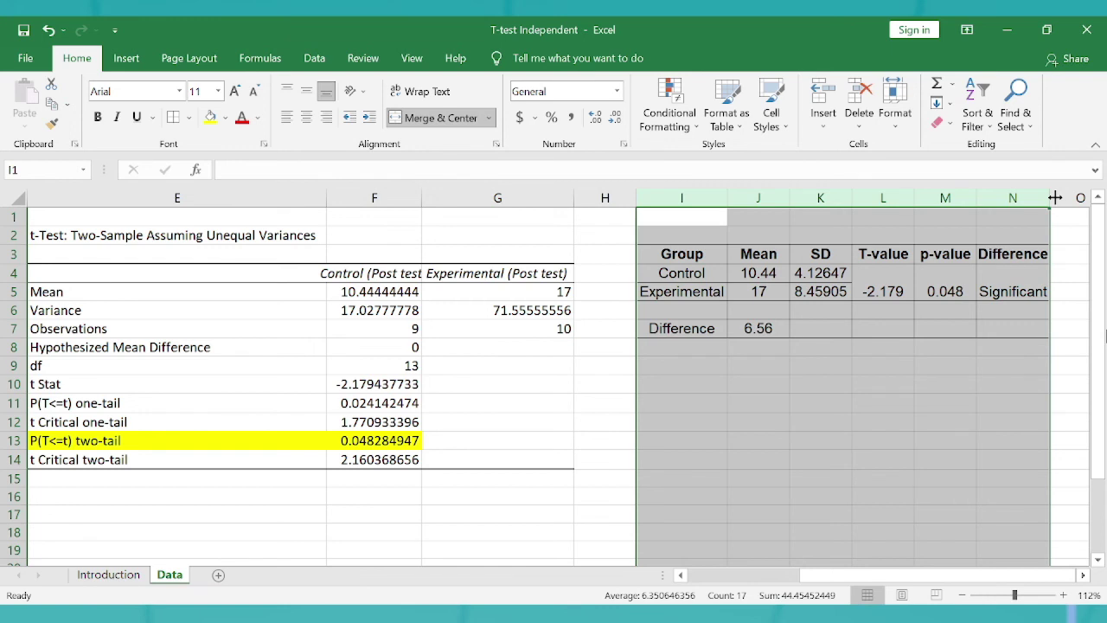
{"action": "double_click", "coordinate": [1054, 198]}
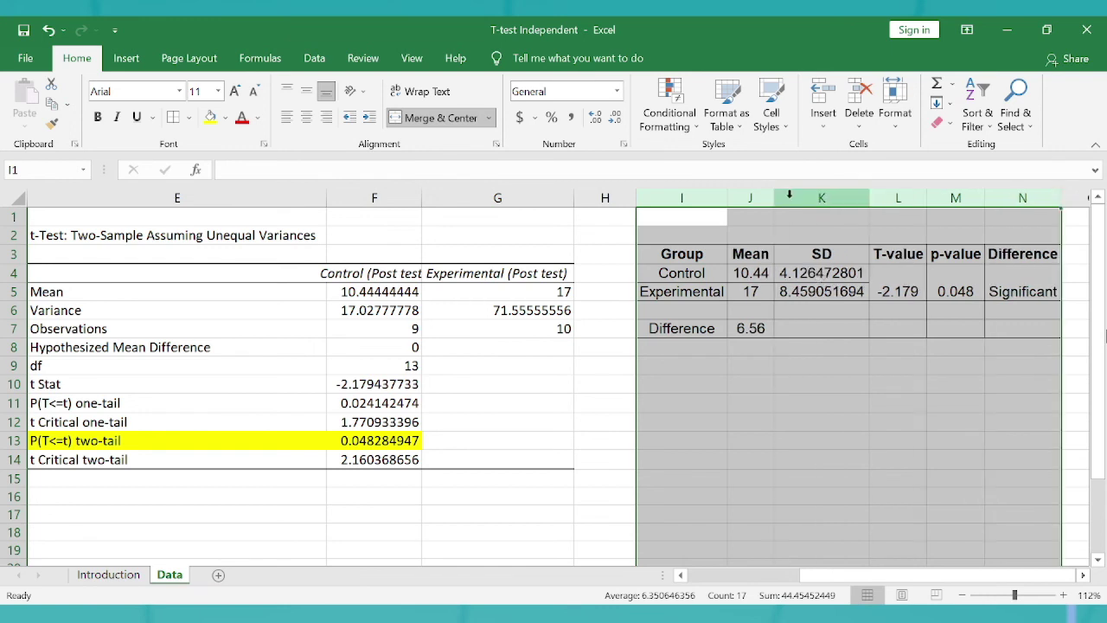
Format columns I through N as Number with three decimal places and align their contents vertically to the middle
{"action": "left_click", "coordinate": [551, 90]}
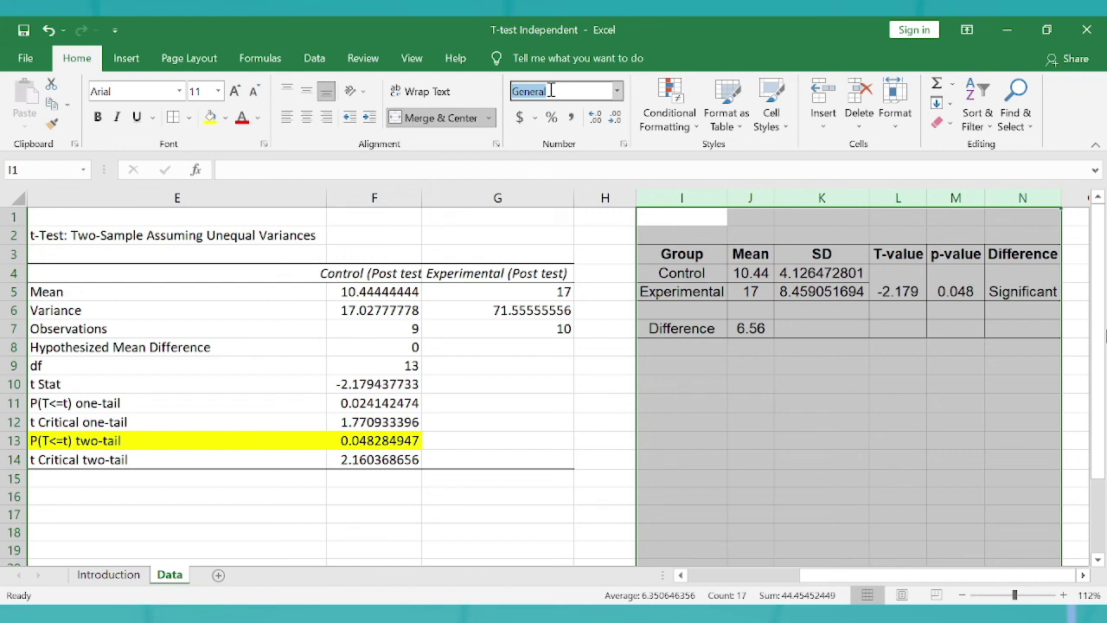
{"action": "type", "text": "Number"}
{"action": "key", "text": "Return"}
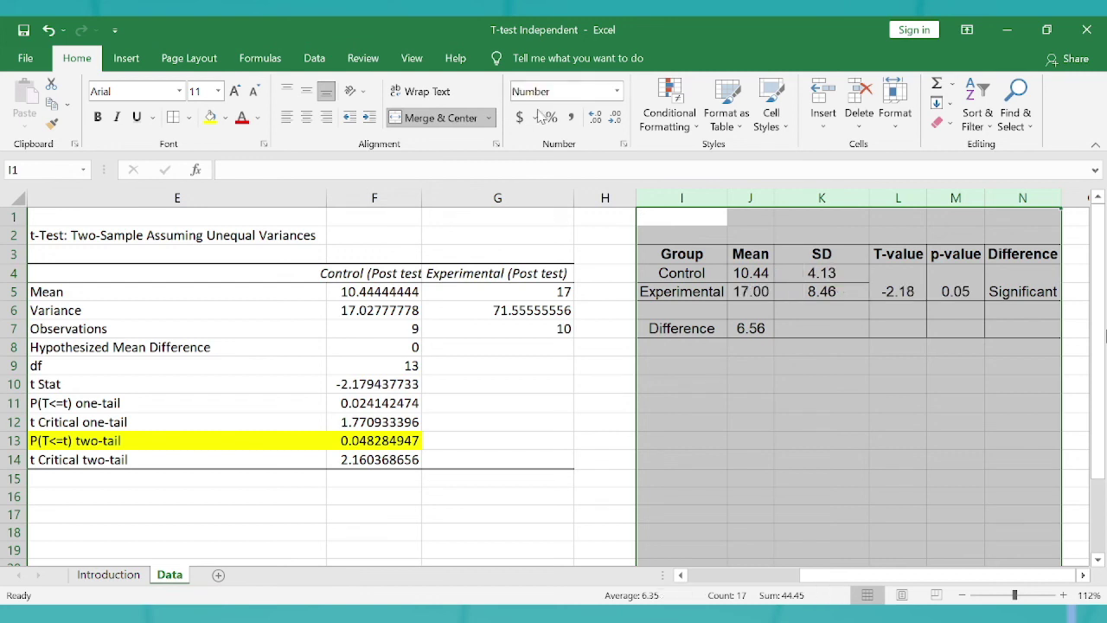
{"action": "left_click", "coordinate": [595, 117]}
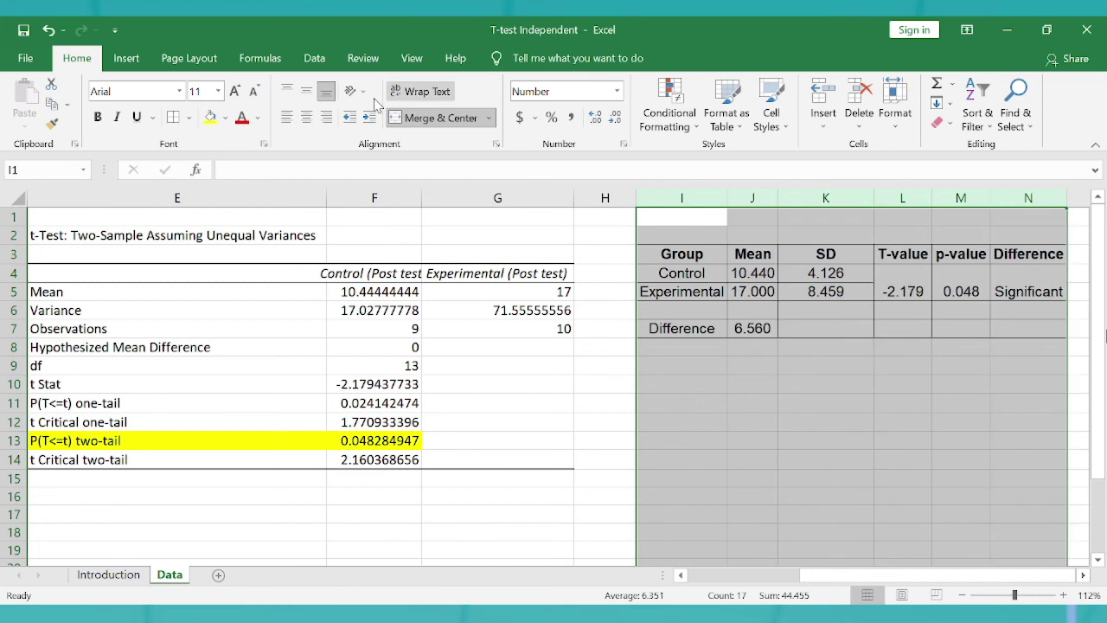
Review the finished summary table in I3:N7 alongside the t-test output
{"action": "left_click", "coordinate": [670, 274]}
{"action": "key", "text": "Right"}
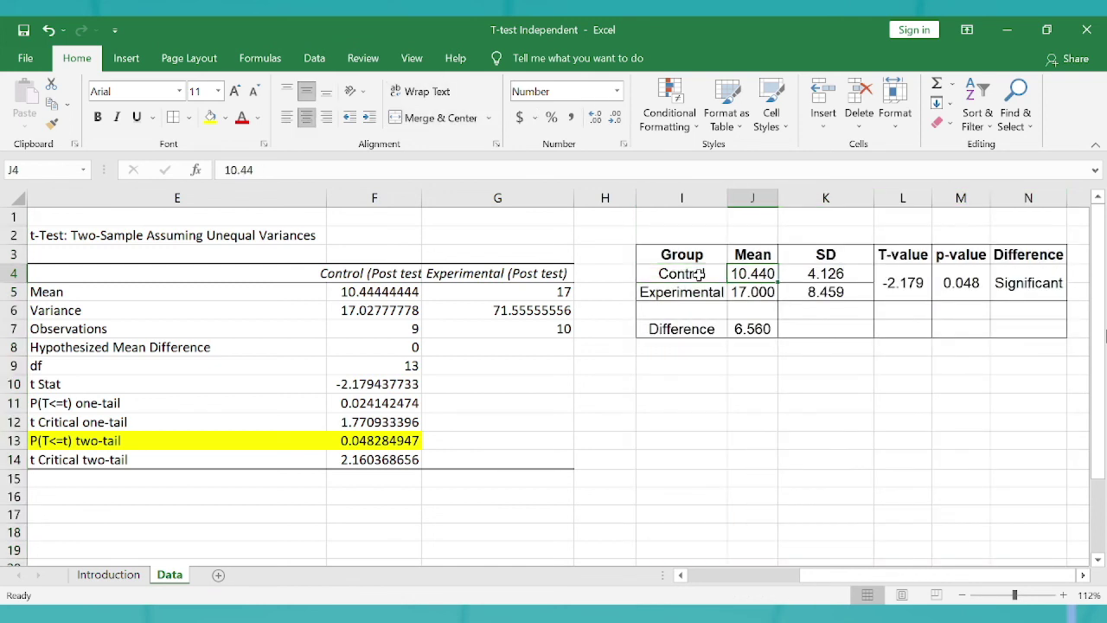
{"action": "key", "text": "Right"}
{"action": "key", "text": "Right"}
{"action": "key", "text": "Right"}
{"action": "key", "text": "Right"}
{"action": "key", "text": "Right"}
{"action": "key", "text": "Right"}
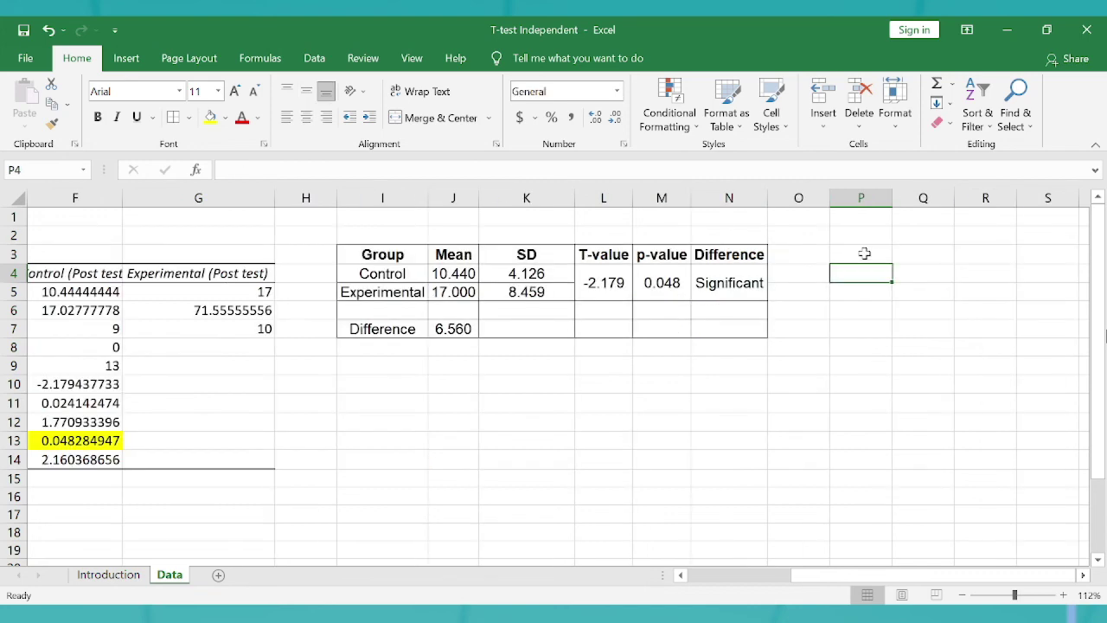
{"action": "key", "text": "Left"}
{"action": "key", "text": "Left"}
{"action": "key", "text": "Left"}
{"action": "key", "text": "Left"}
{"action": "key", "text": "Left"}
{"action": "key", "text": "Left"}
{"action": "key", "text": "Left"}
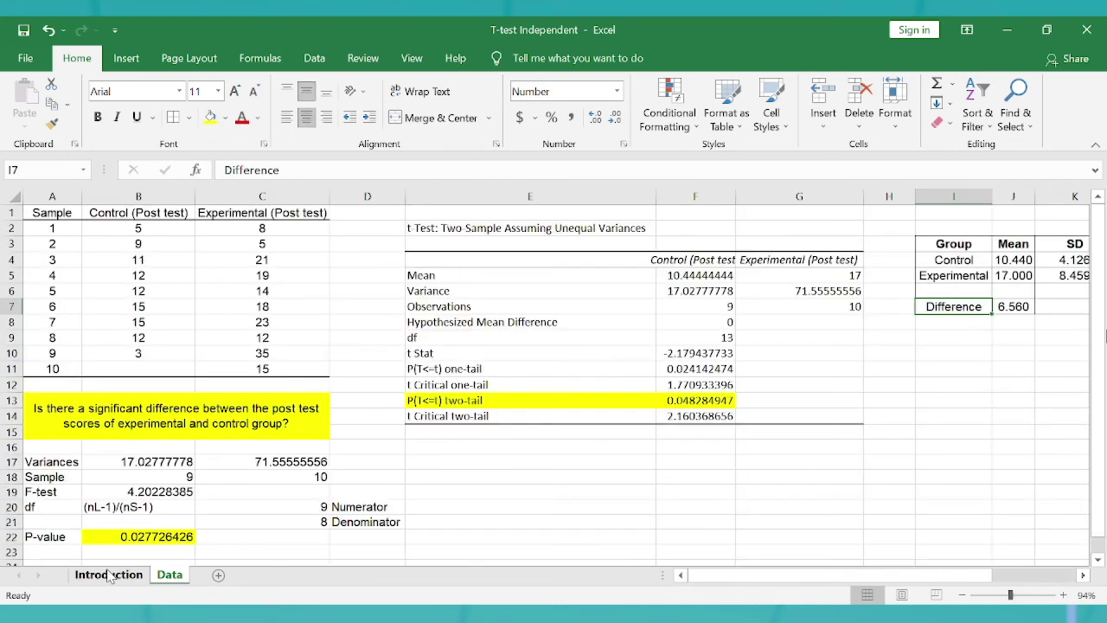
Switch to the Introduction sheet and view its title banner
{"action": "left_click", "coordinate": [108, 574]}
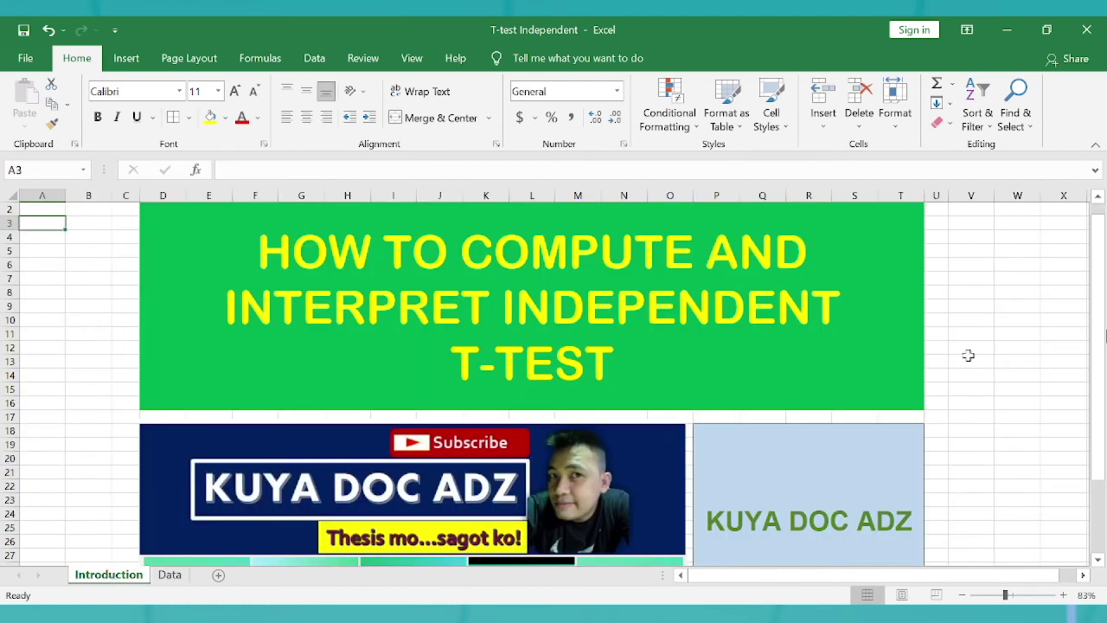
{"action": "scroll", "coordinate": [968, 355], "scroll_direction": "down", "scroll_amount": 1}
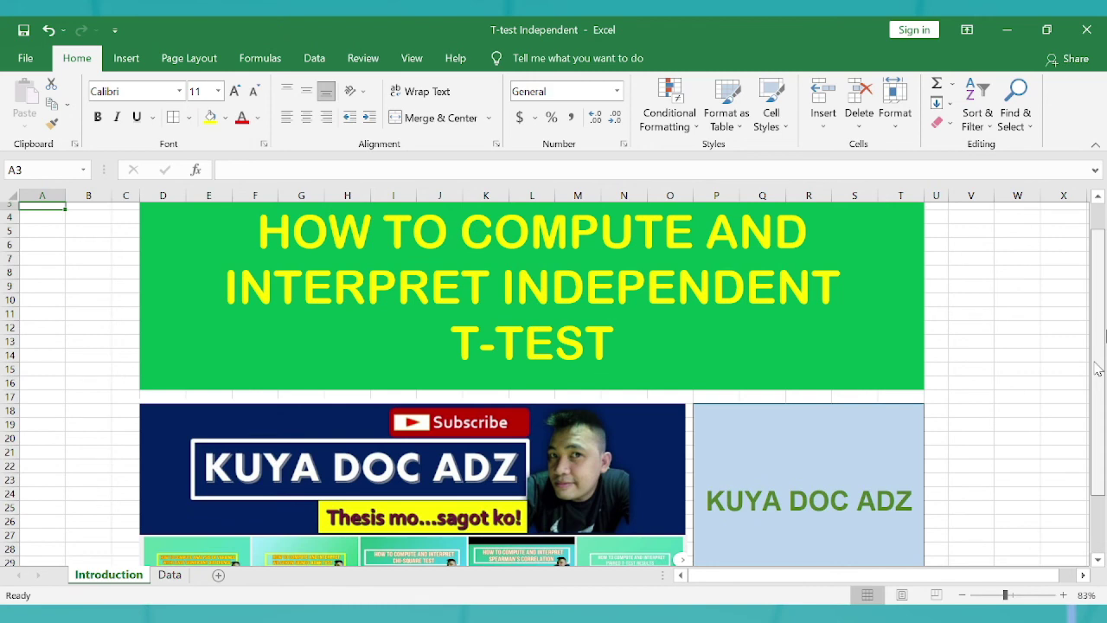
{"action": "scroll", "coordinate": [1097, 369], "scroll_direction": "up", "scroll_amount": 1}
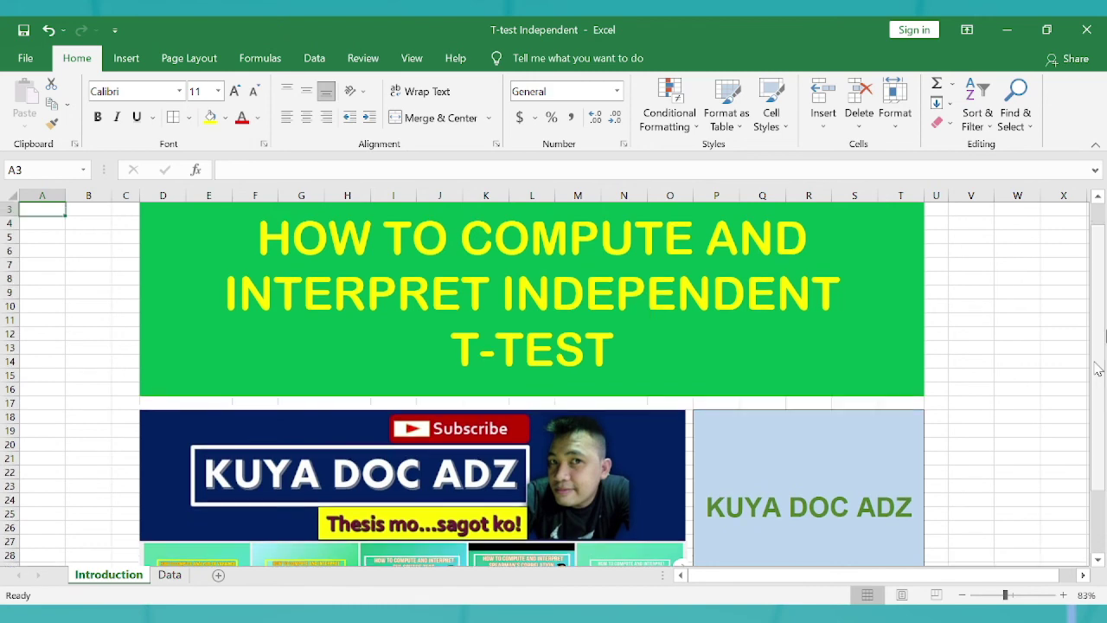